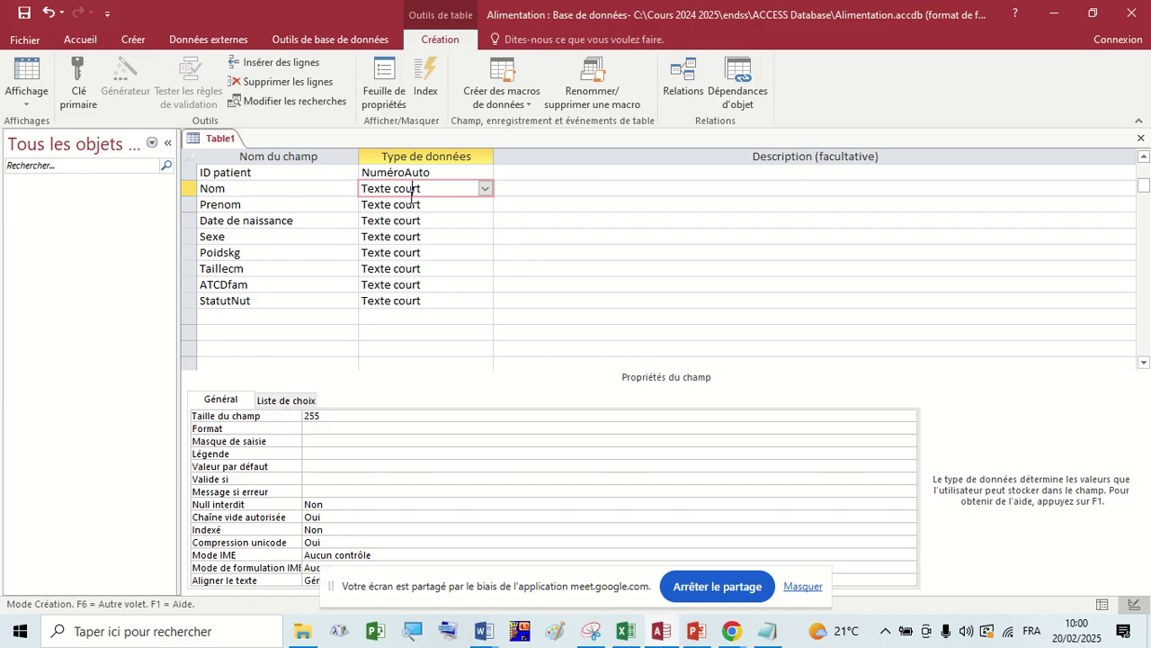
click(418, 200)
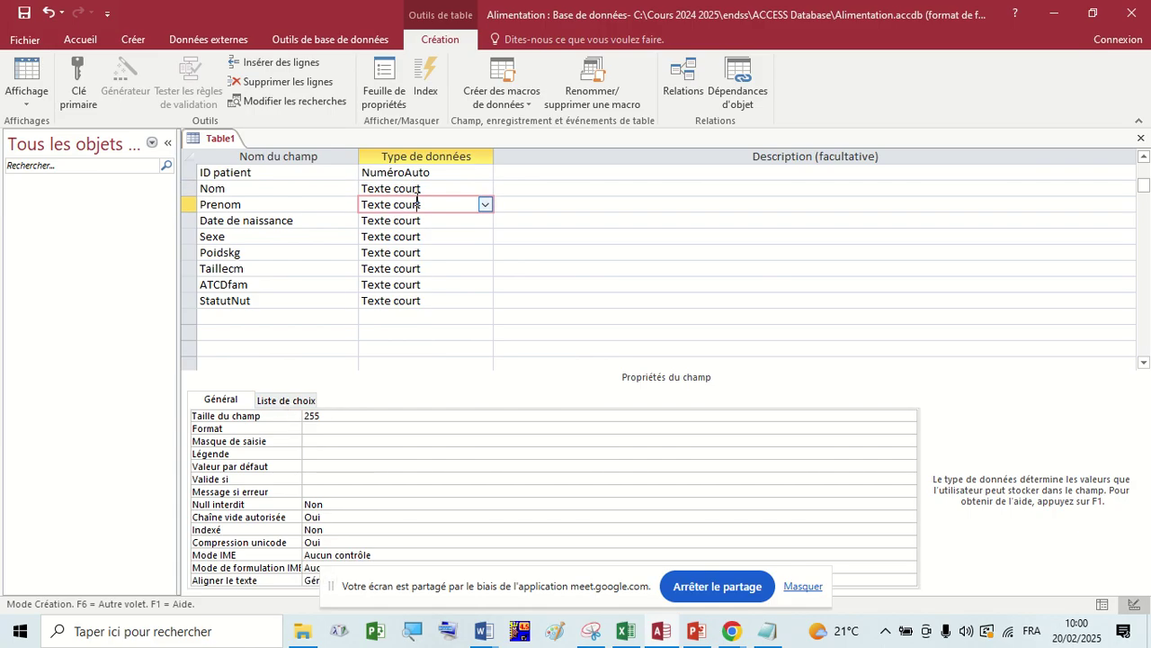
click(436, 221)
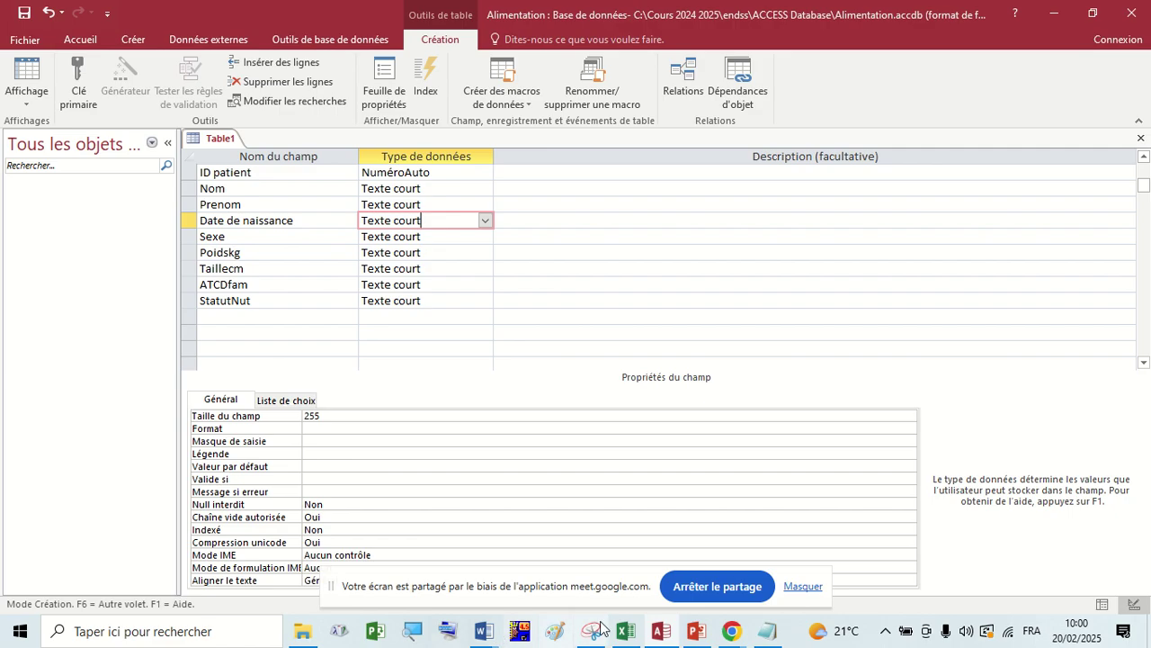
Hide the screen-sharing notice from the Google Meet window in Chrome and return to the Access table design
click(730, 631)
click(661, 576)
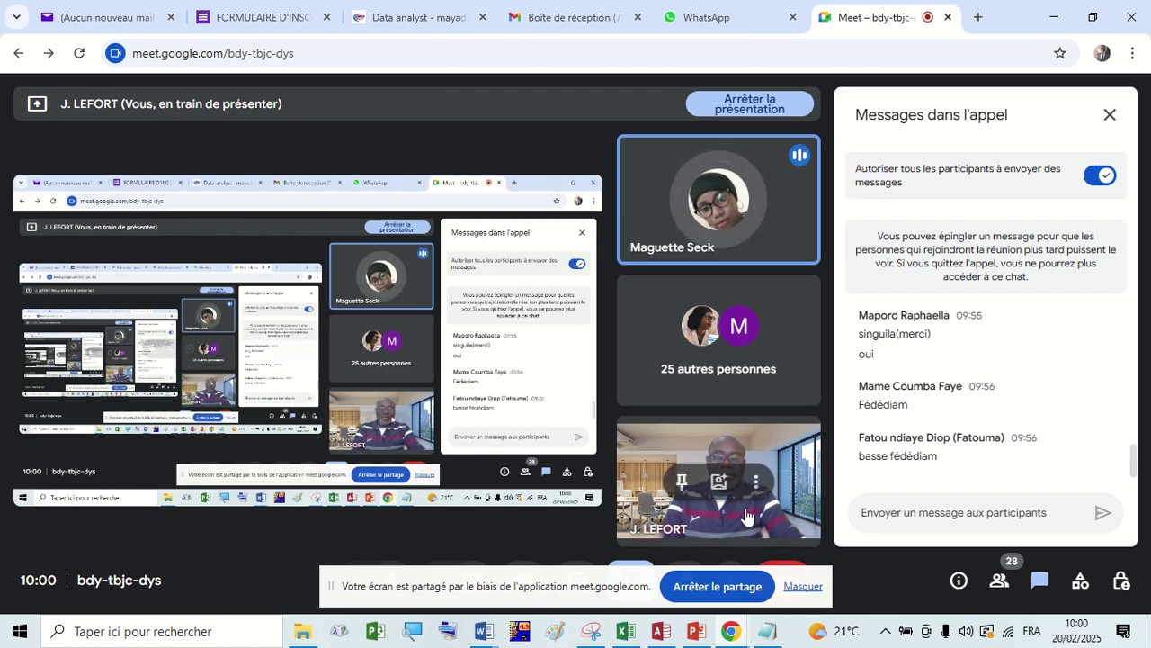
click(803, 586)
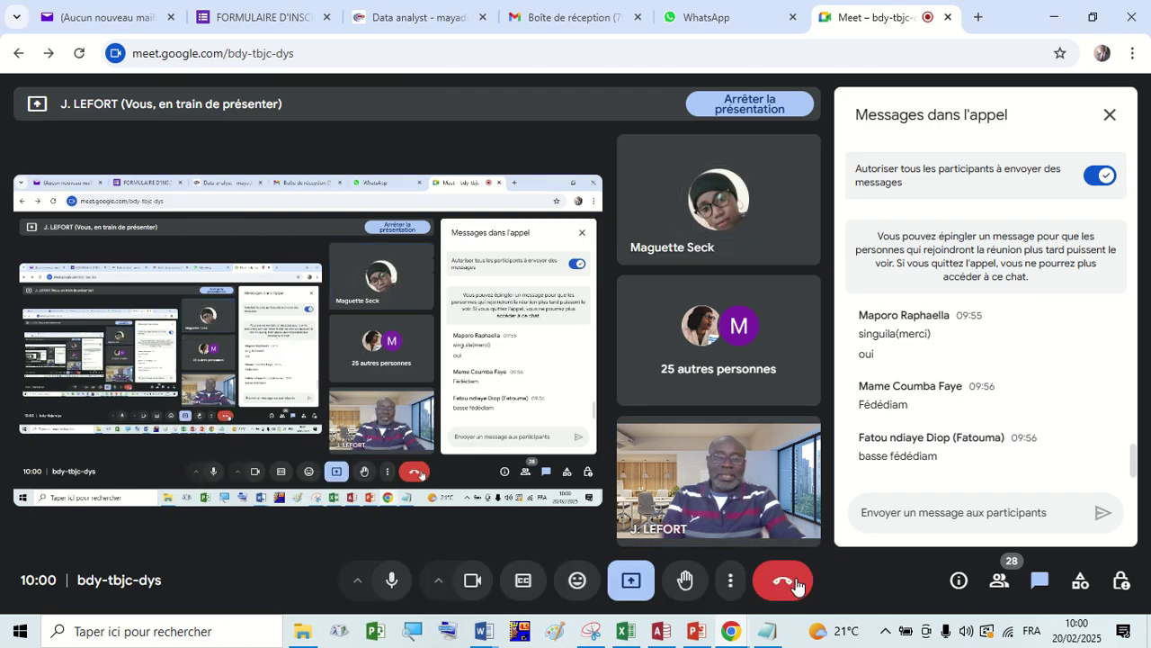
click(671, 634)
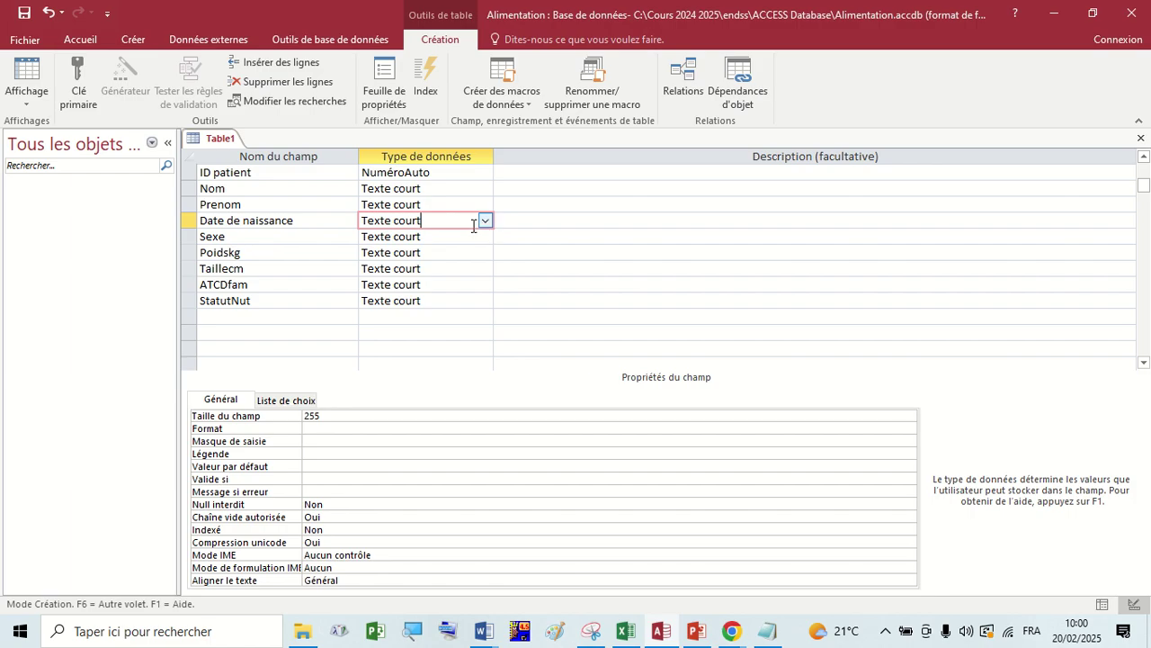
Set the data type of the Date de naissance field to Date/Heure
click(435, 232)
click(437, 222)
click(486, 220)
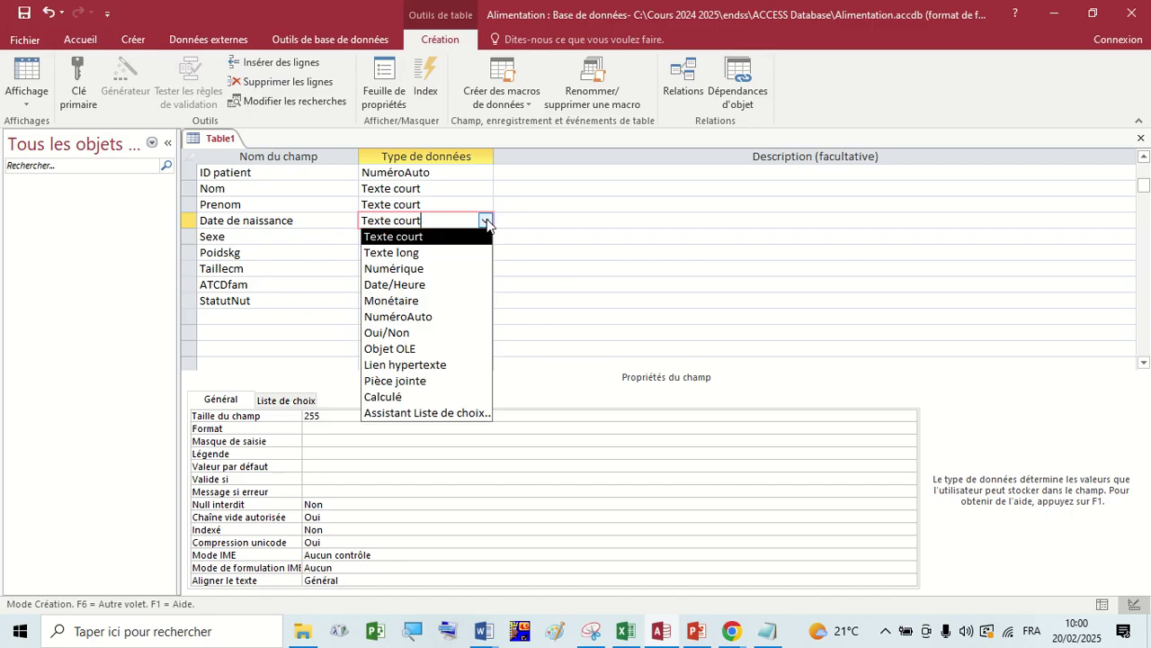
click(436, 285)
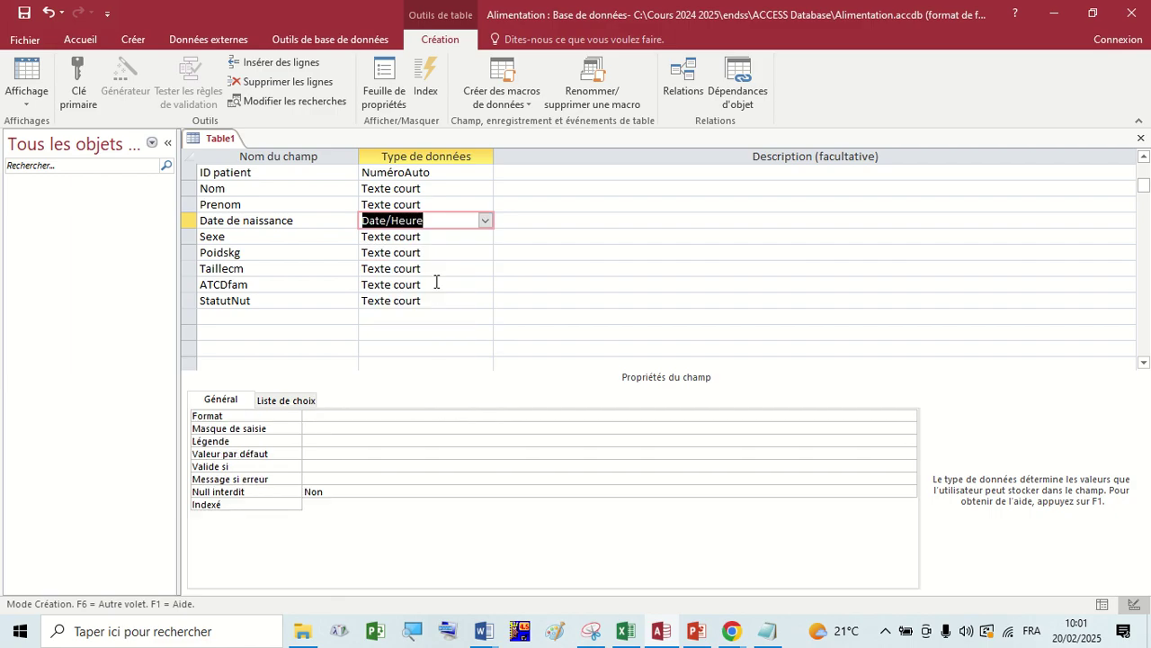
click(429, 205)
click(430, 222)
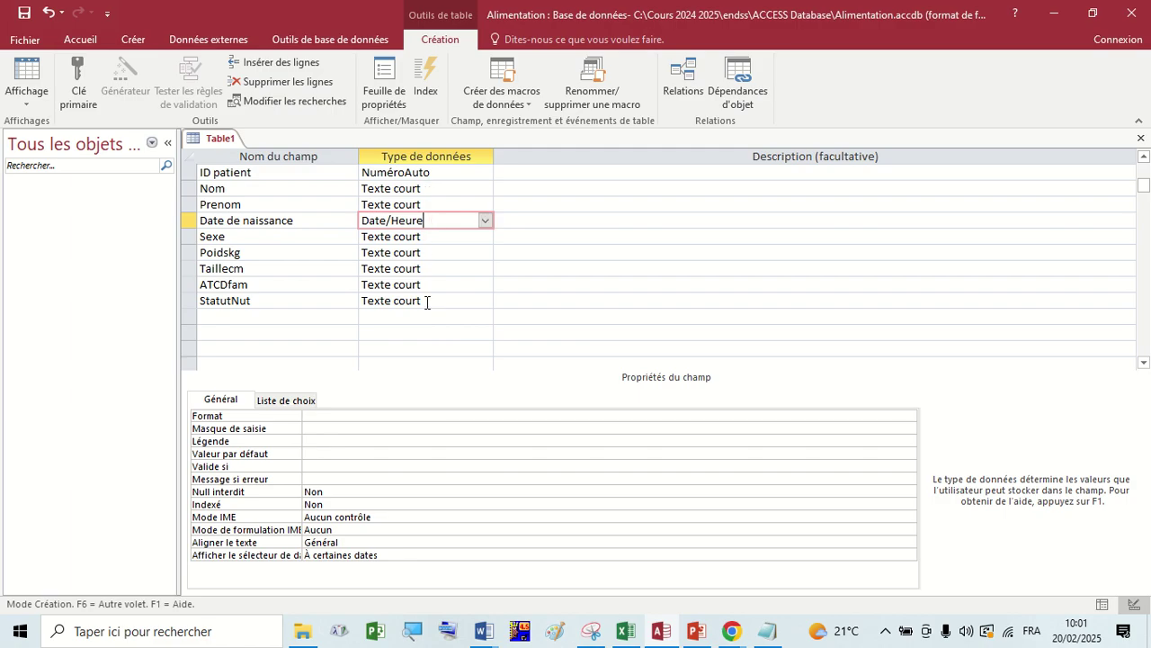
click(426, 238)
click(426, 224)
click(485, 220)
click(484, 219)
click(439, 235)
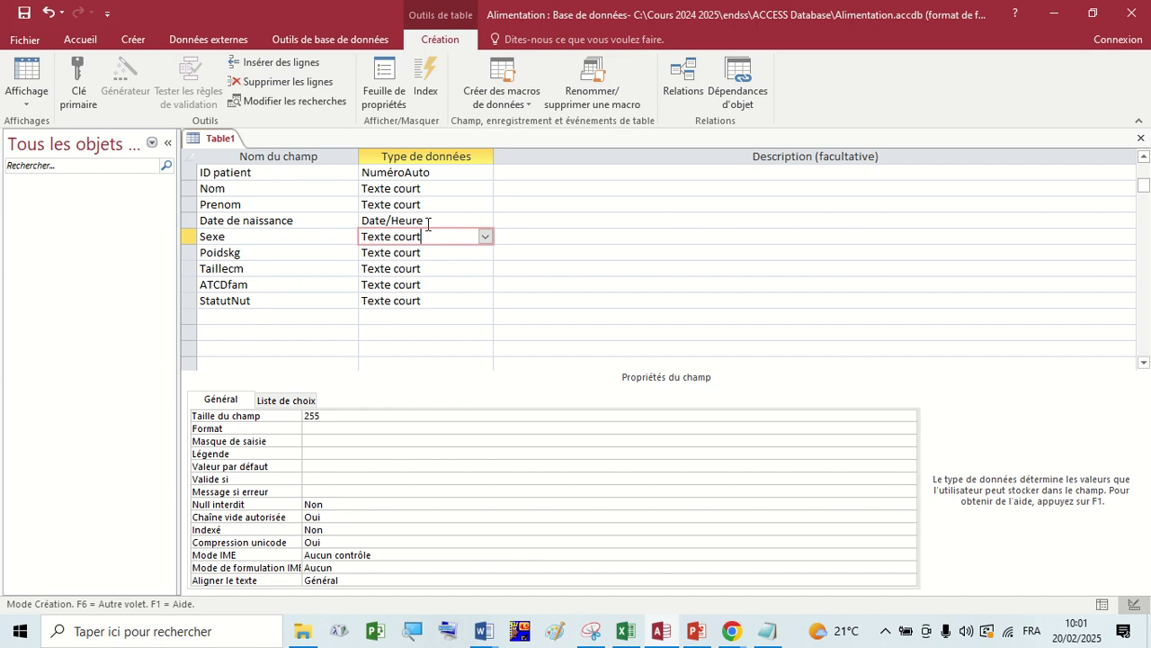
click(426, 226)
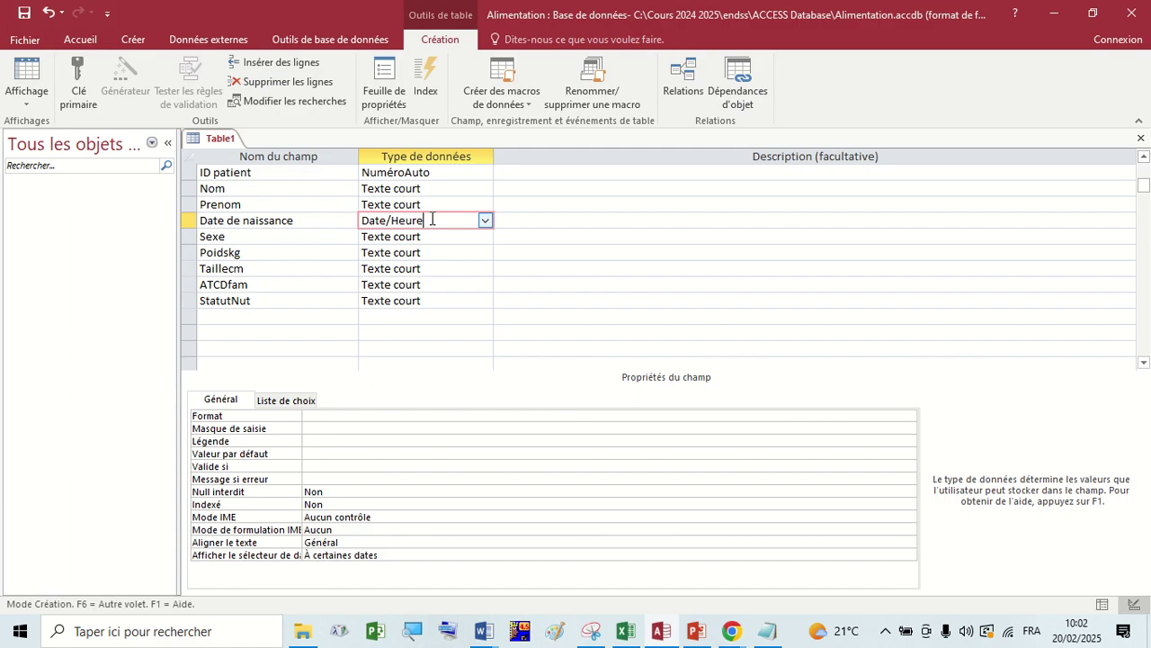
Choose Texte court as the data type of the Sexe field
click(429, 236)
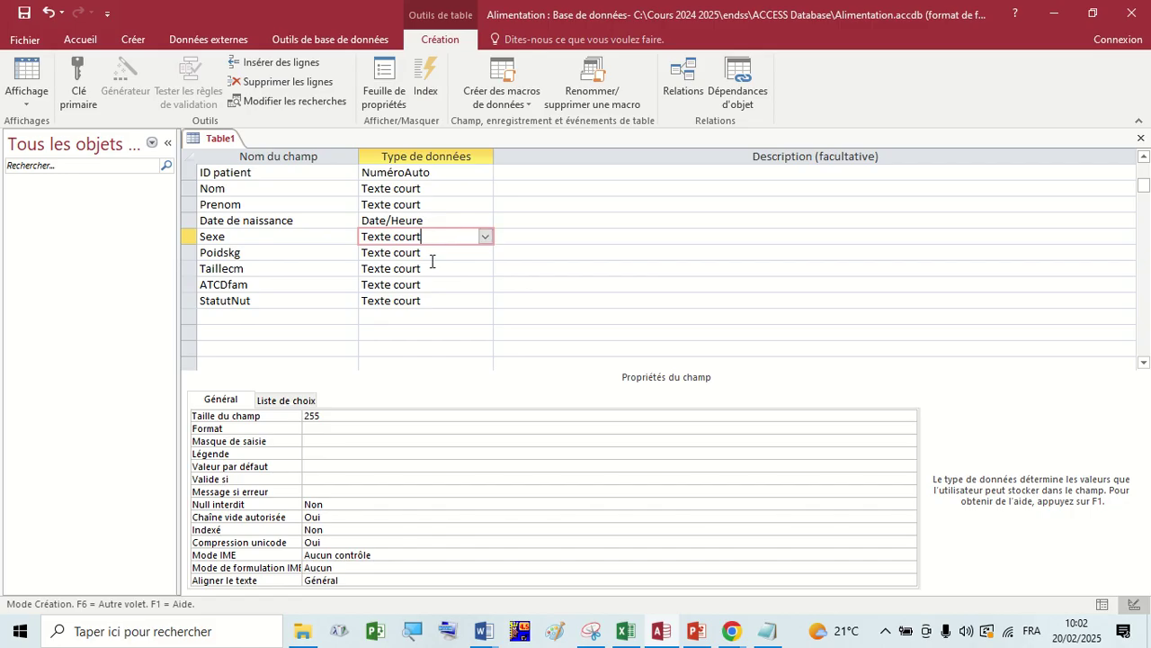
click(430, 254)
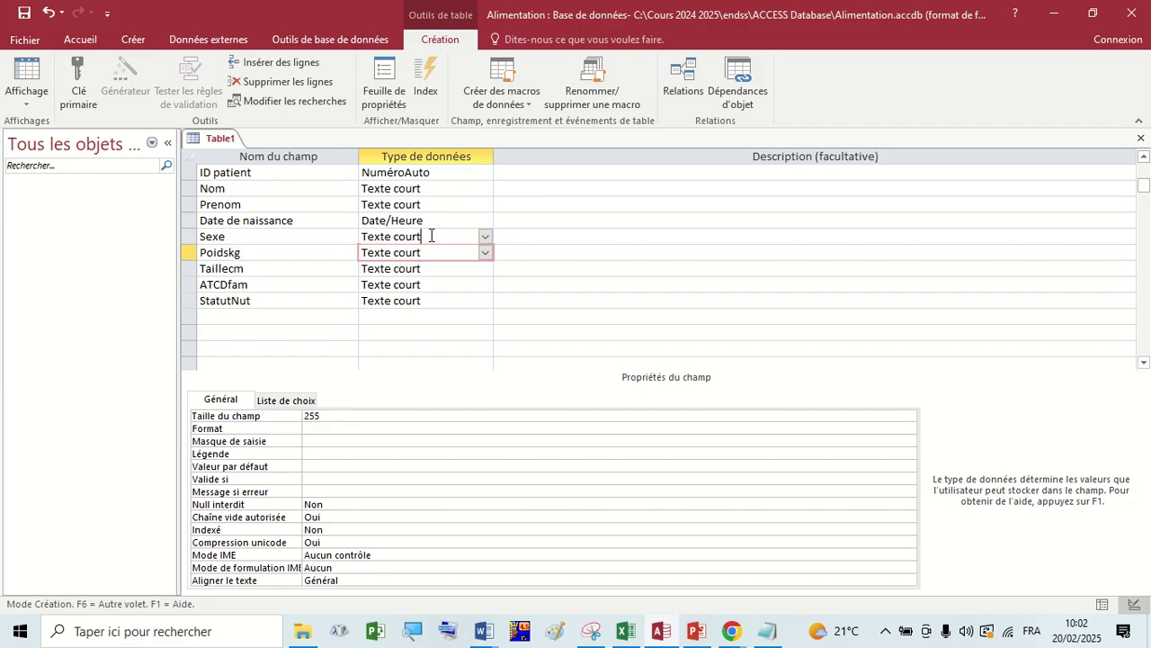
click(425, 241)
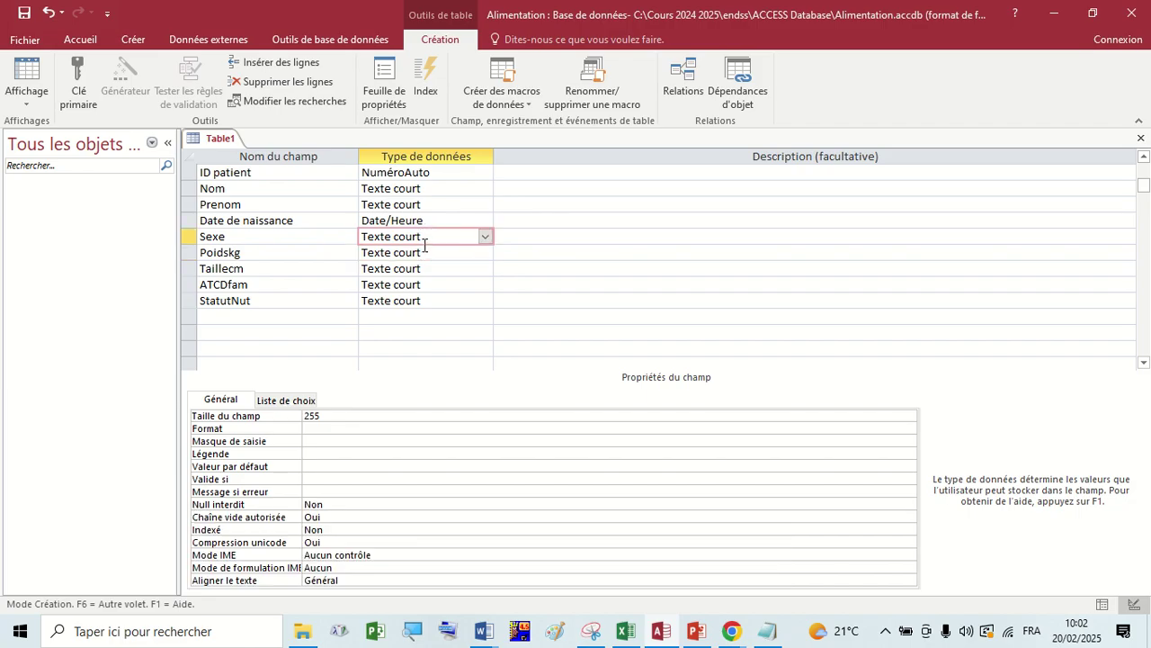
click(483, 239)
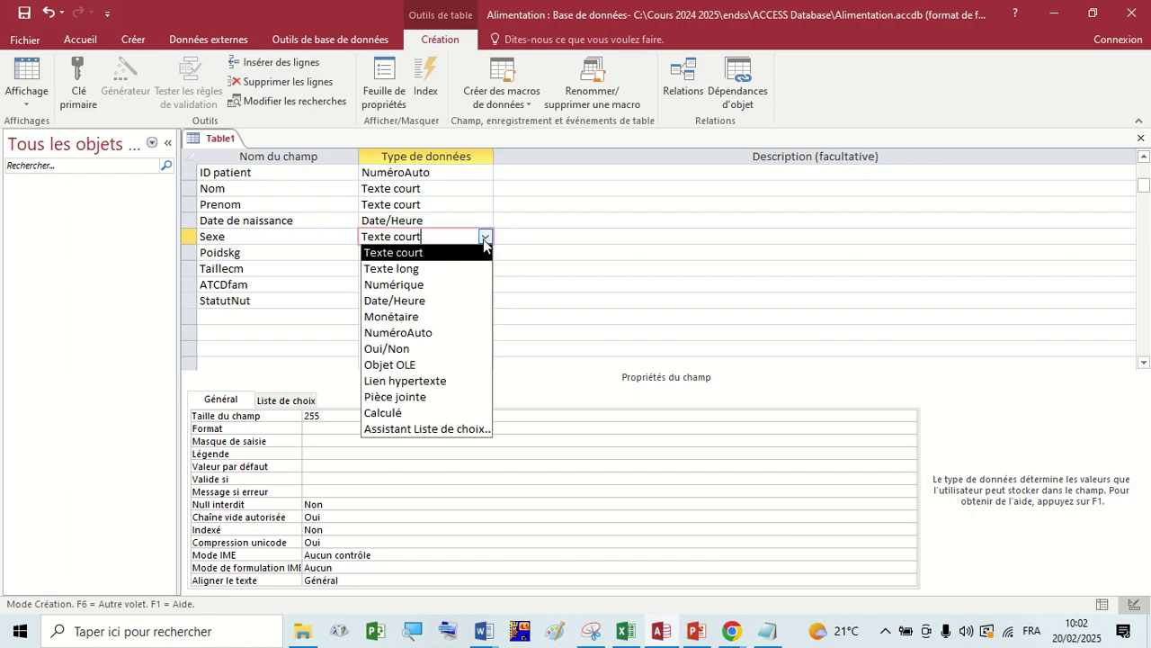
click(476, 255)
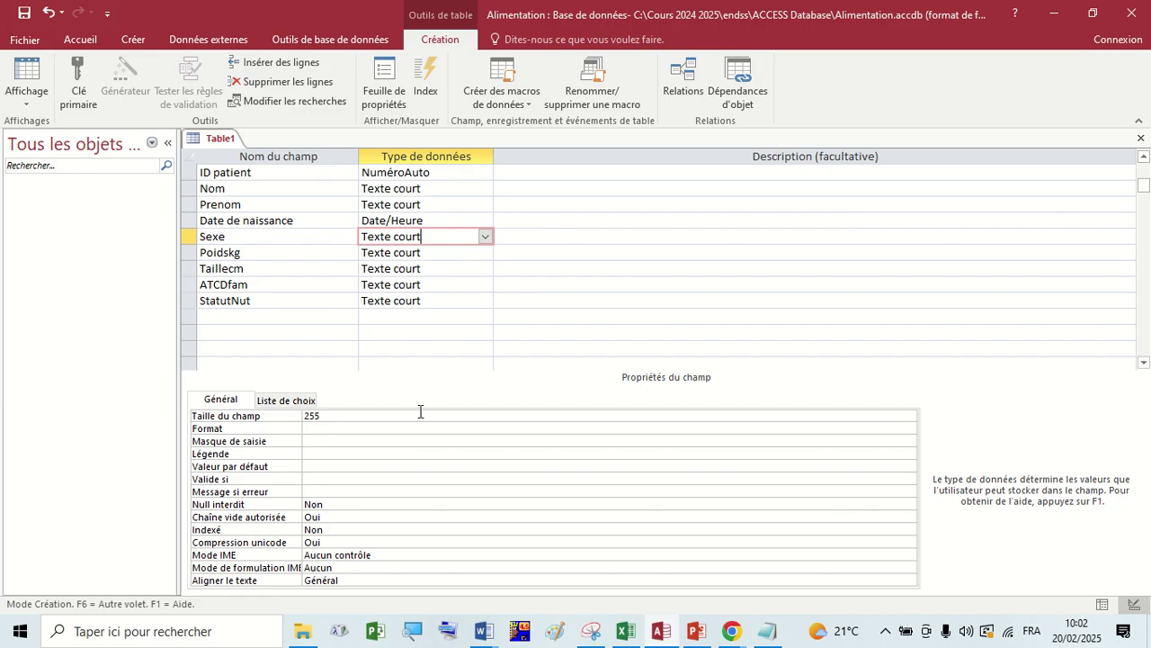
Start the Assistant Liste de choix for the Sexe field, allowing it to open despite the security notice
click(485, 238)
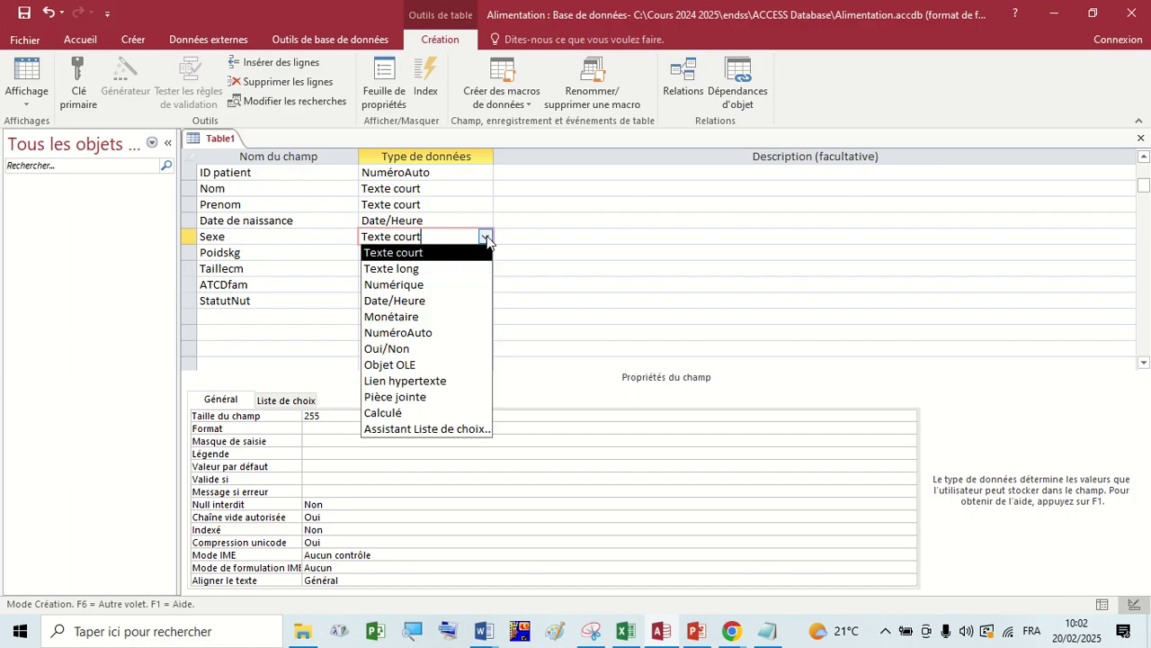
click(444, 430)
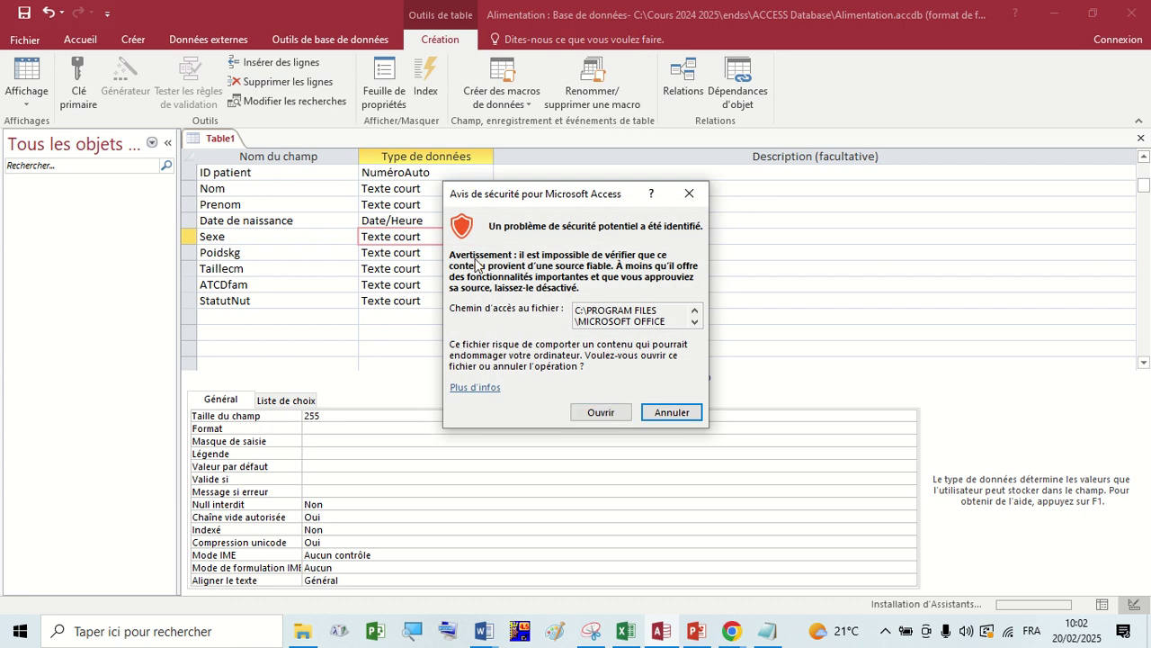
click(600, 412)
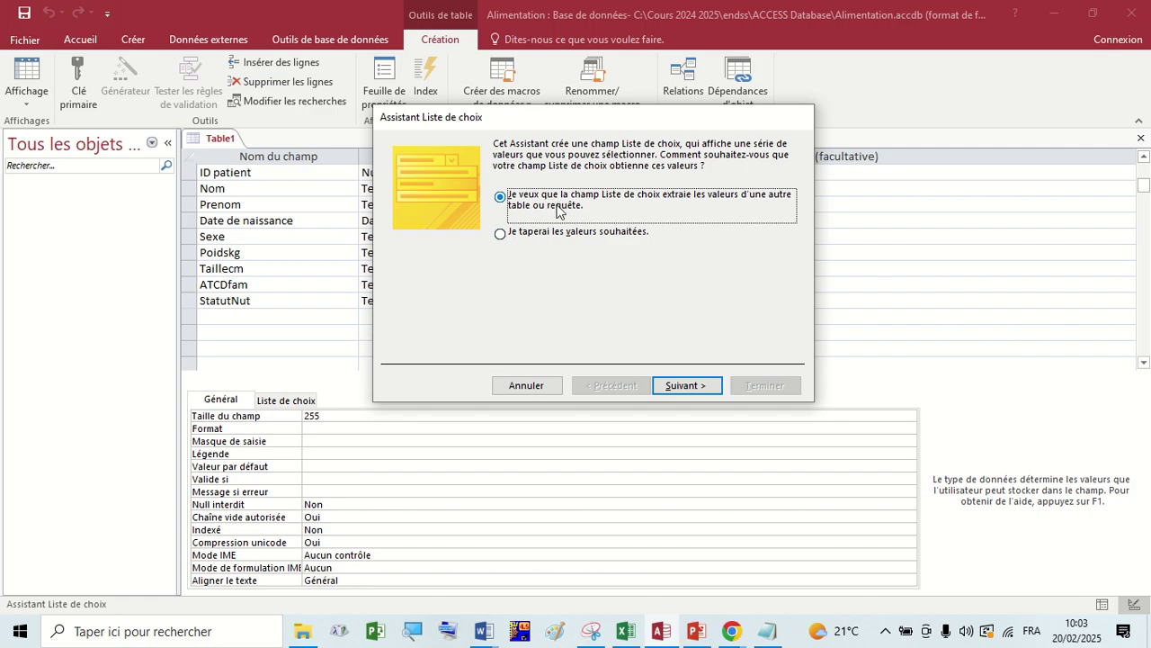
Try to have the Sexe lookup field extract its values from another table or query
click(546, 234)
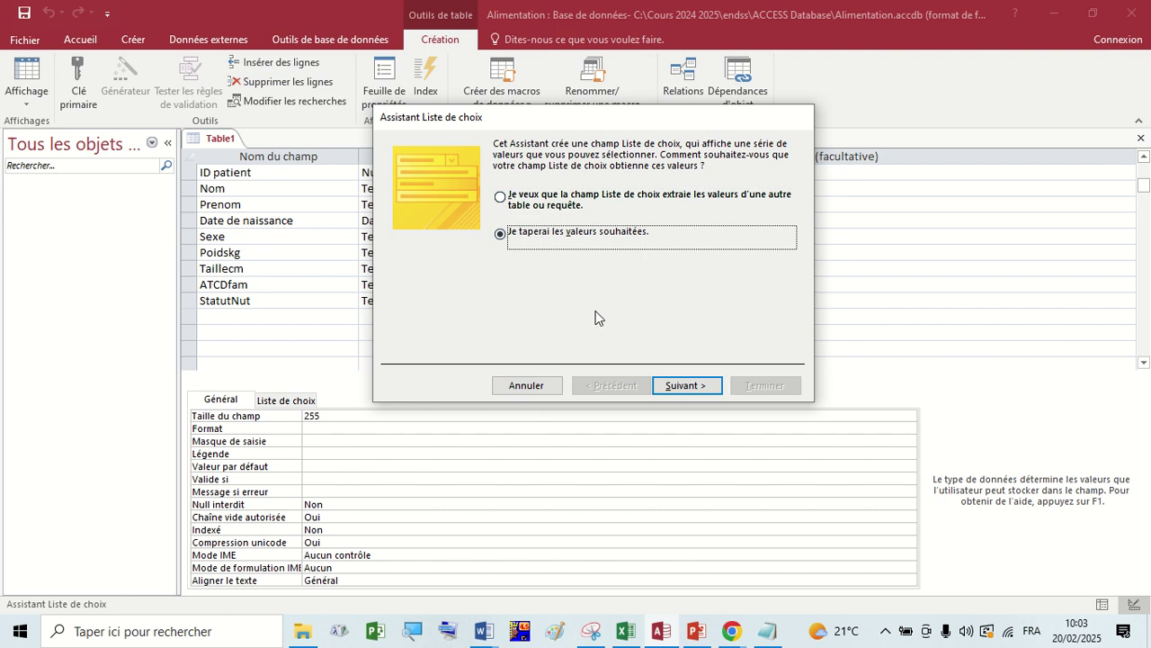
click(561, 206)
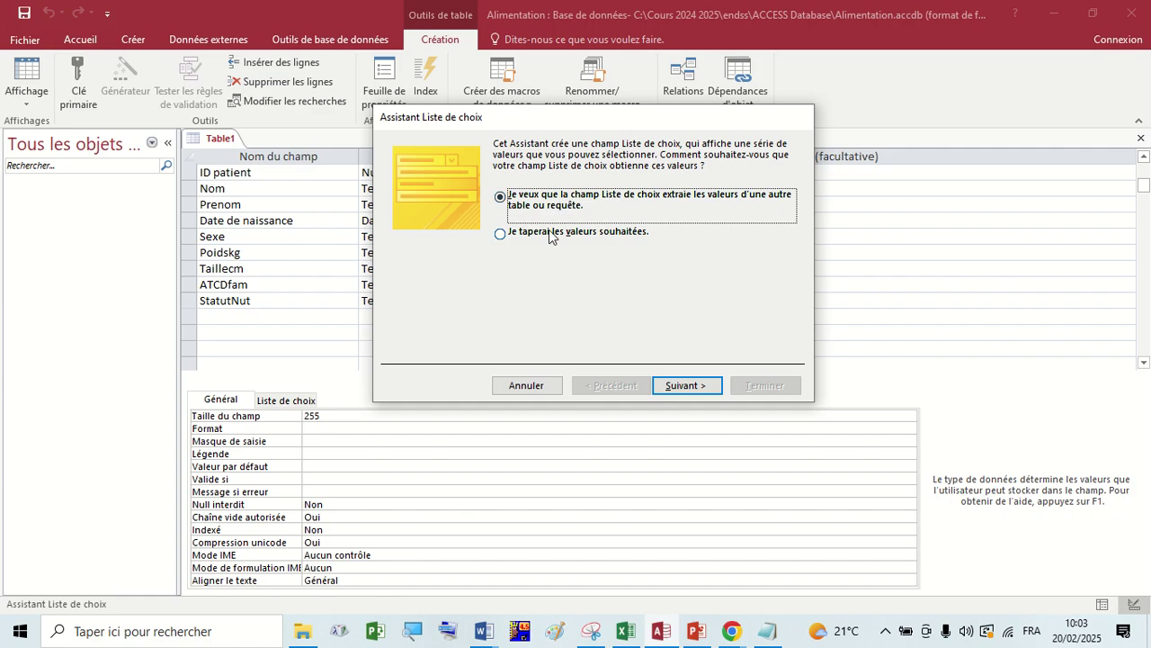
click(551, 233)
click(546, 206)
click(675, 385)
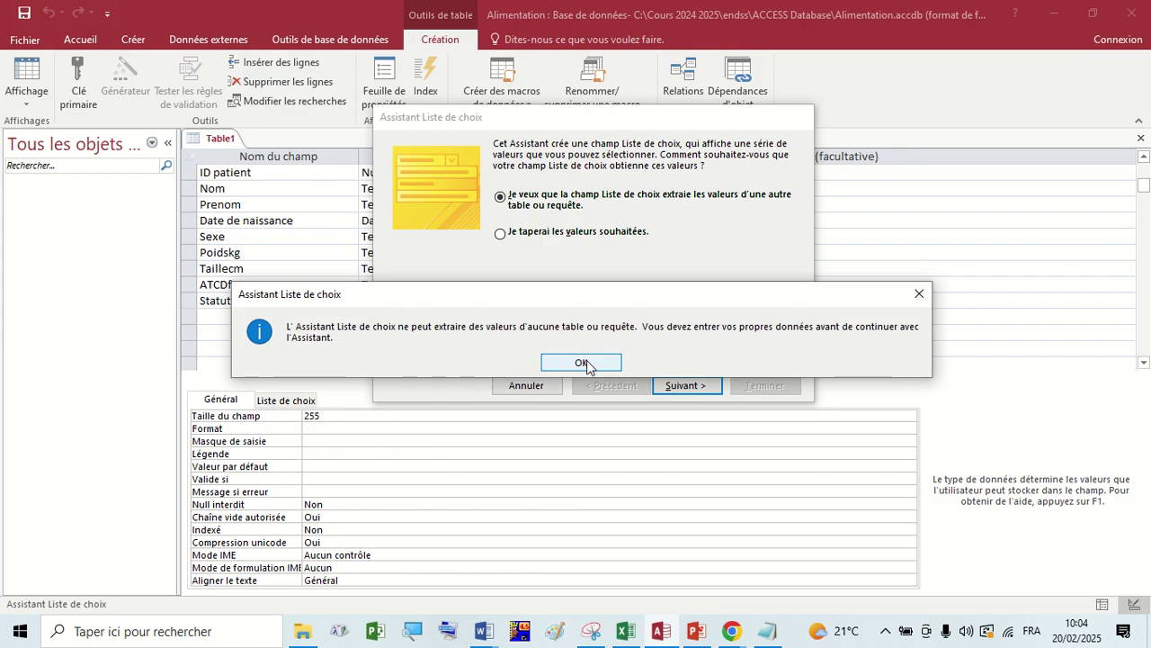
click(578, 360)
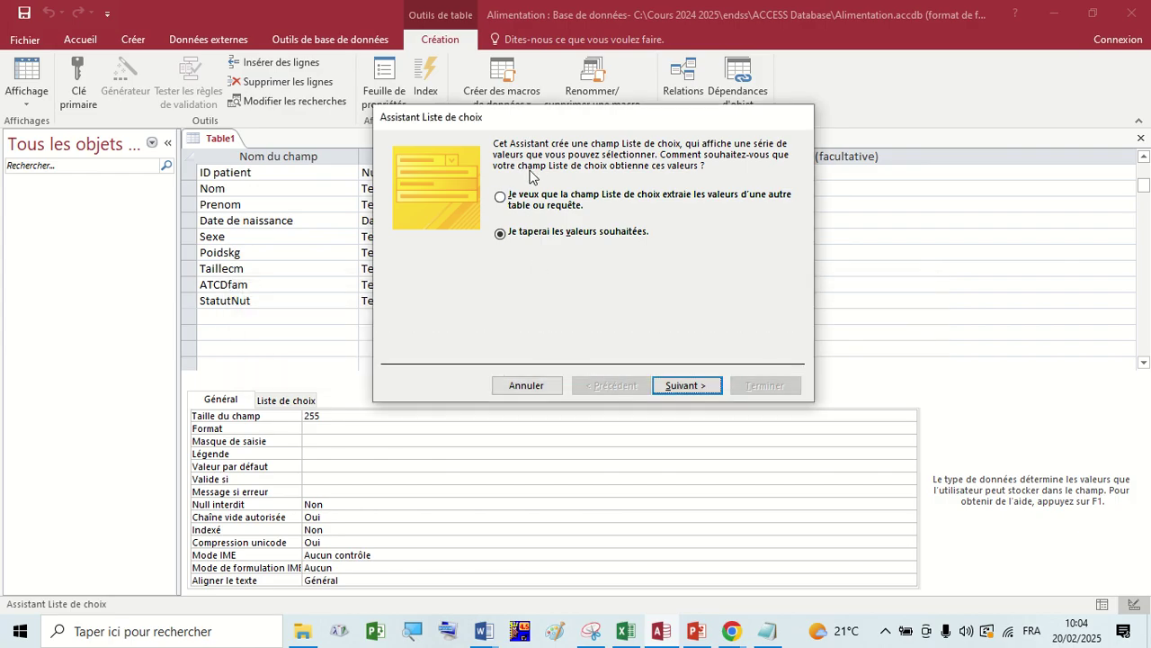
Choose to type the lookup values manually and proceed to the value entry page
click(523, 200)
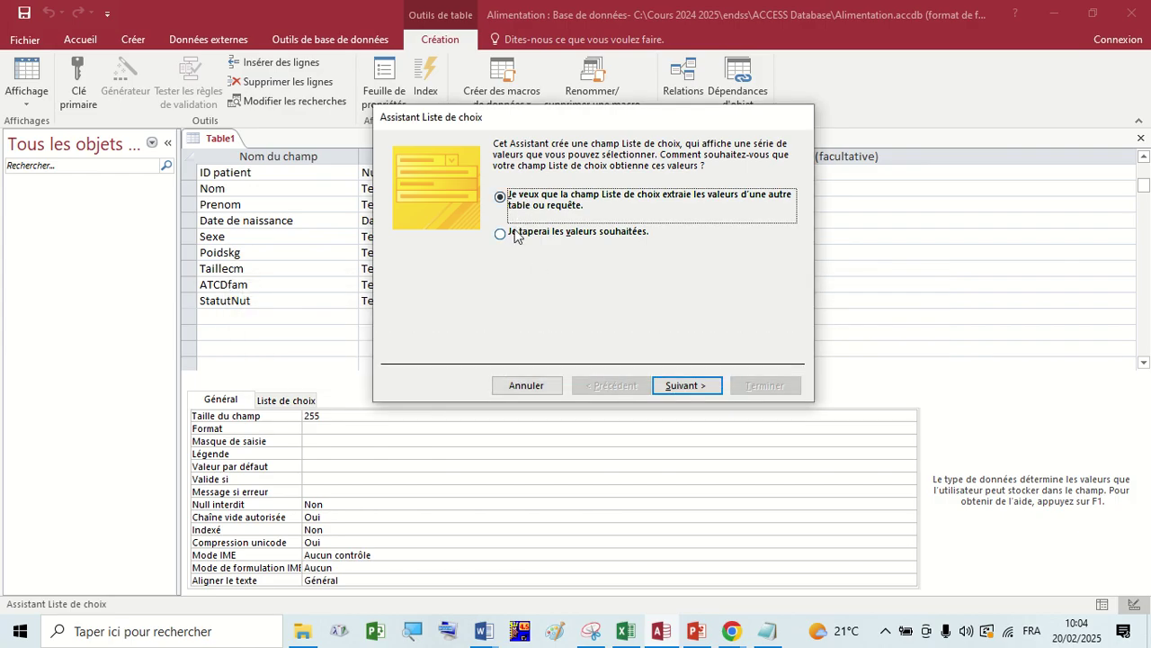
click(514, 236)
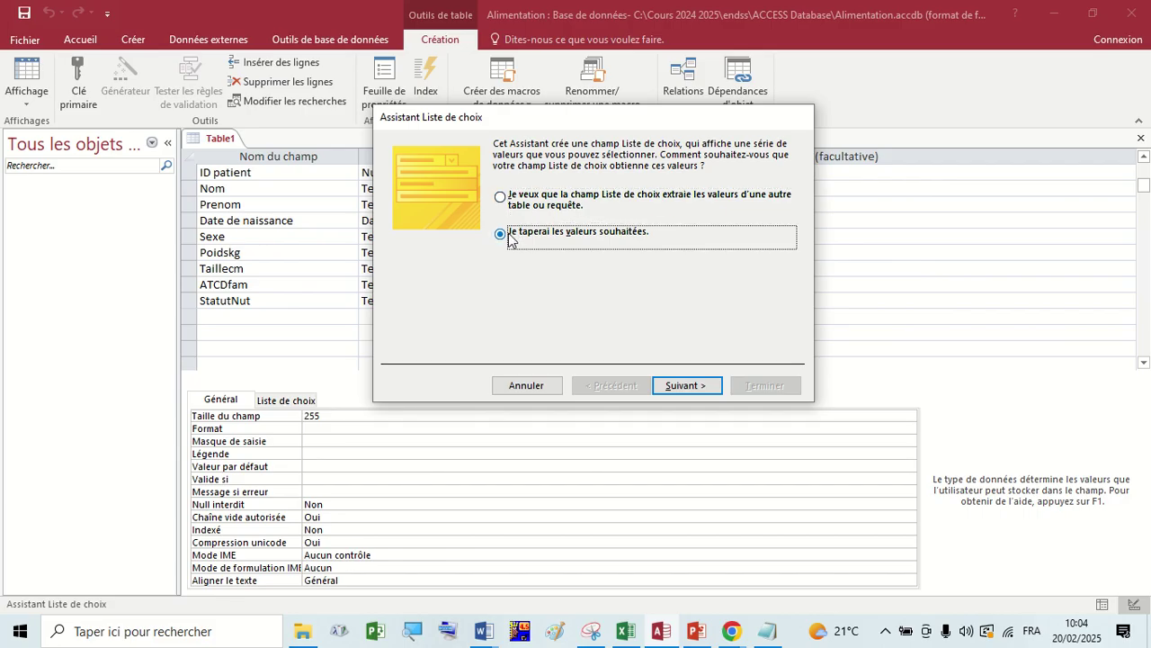
click(672, 382)
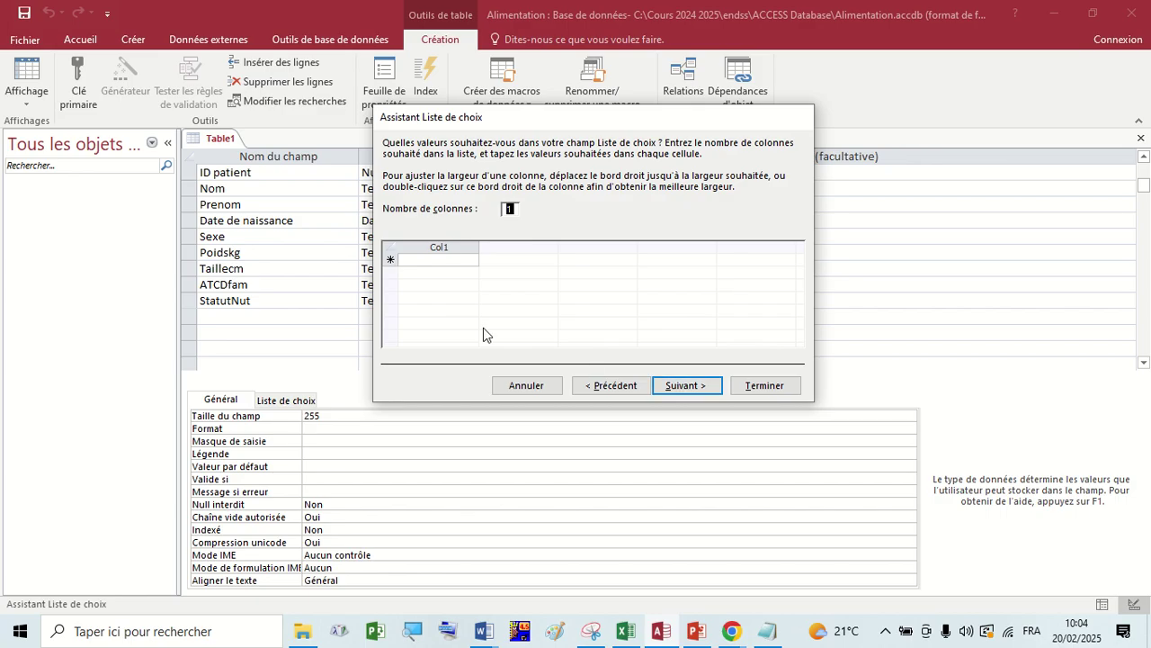
Enter Homme as the first lookup value in Col1 and F in the second row
click(426, 261)
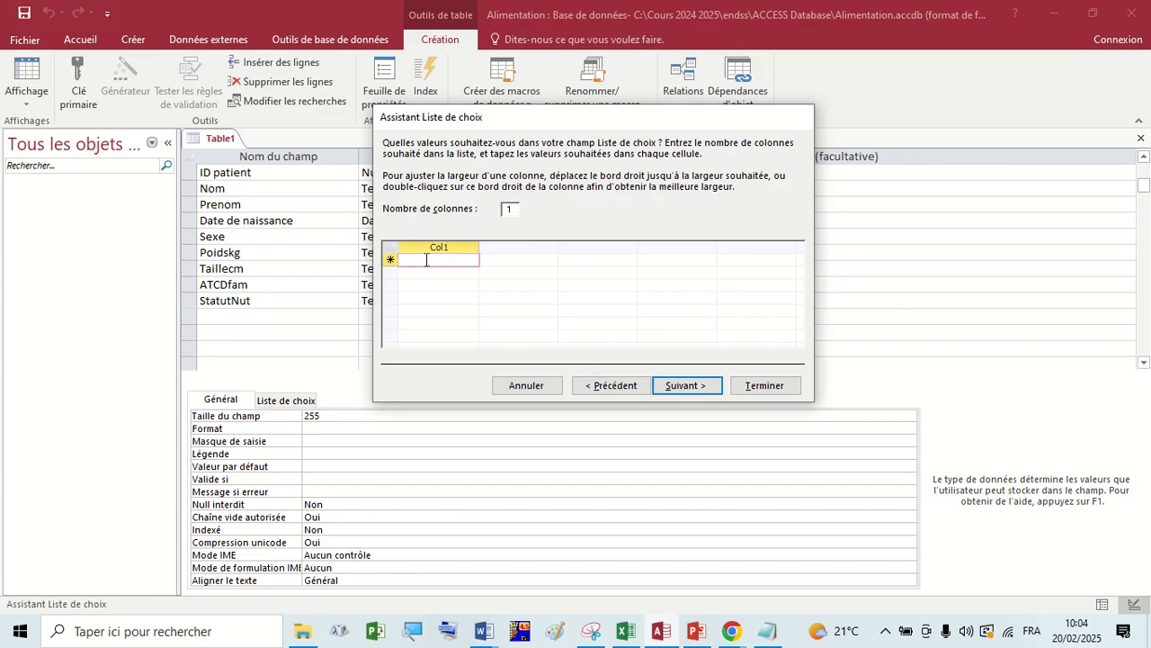
key(Caps_Lock)
text(Homme)
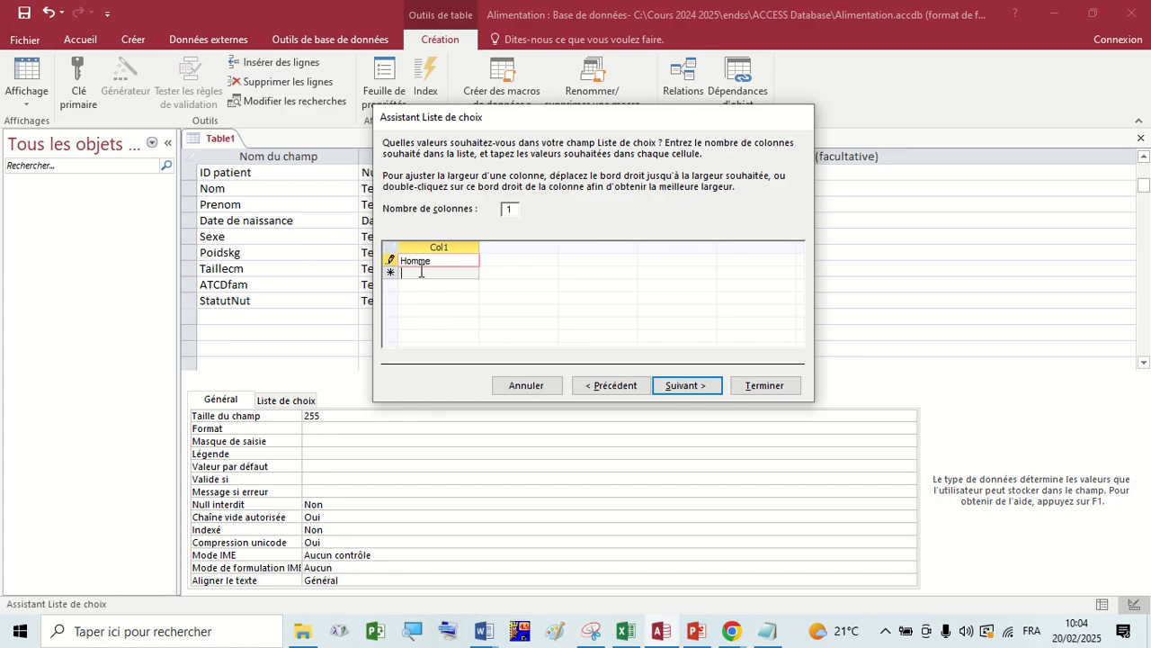
click(420, 271)
key(Caps_Lock)
text(F)
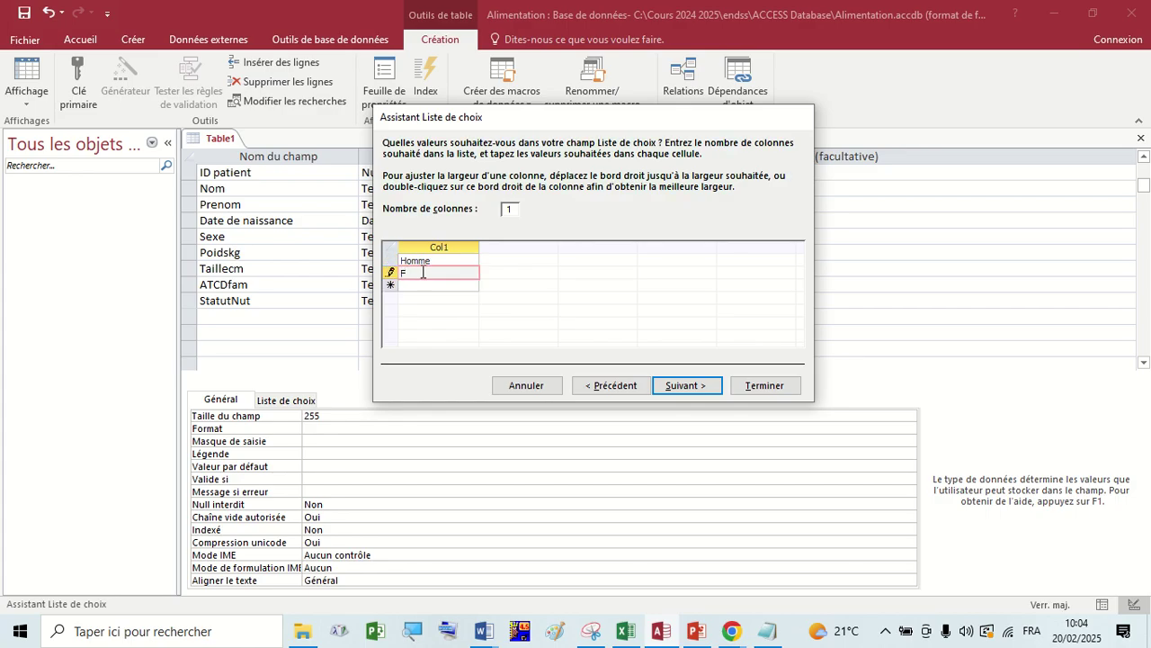
Replace the first lookup value in Col1 with Femme and clear the second row
double_click(413, 260)
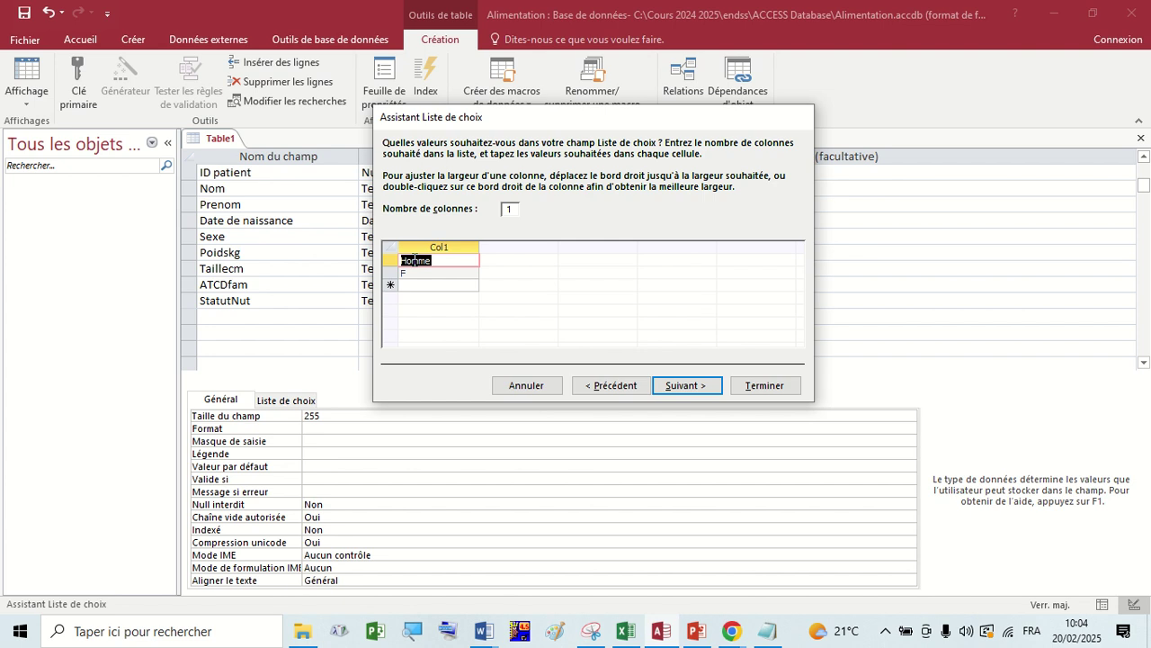
text(F)
key(Caps_Lock)
text(emme)
click(415, 272)
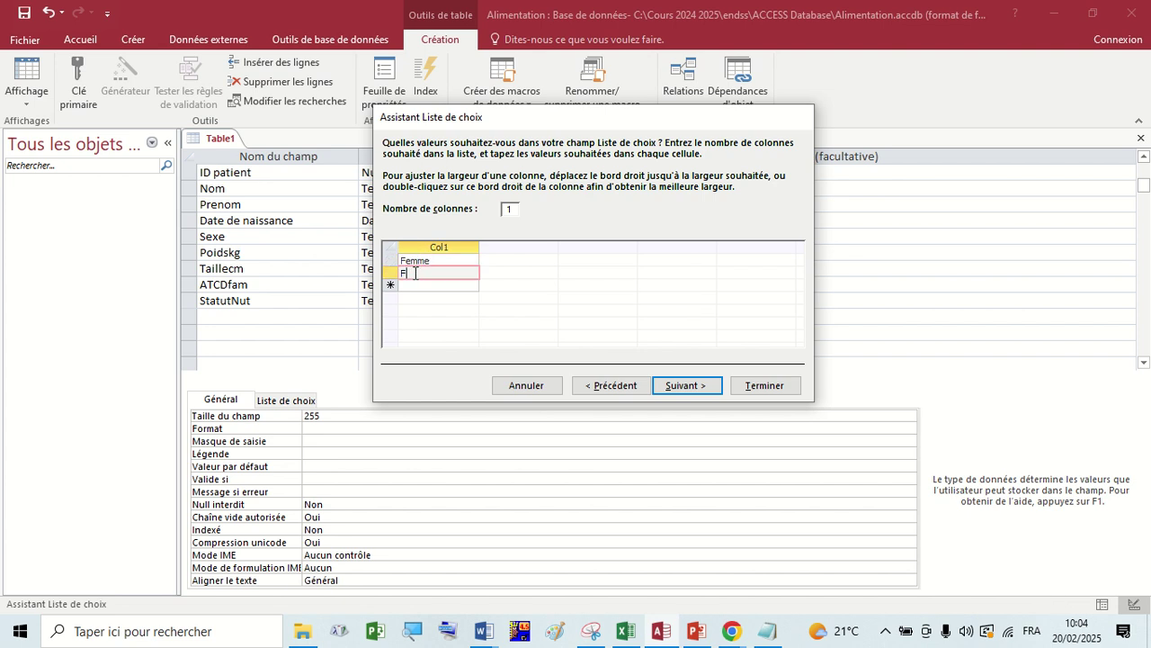
key(BackSpace)
key(Caps_Lock)
Check the Patients table slide in PowerPoint, then return to Access and enter Homme as the second lookup value
click(698, 631)
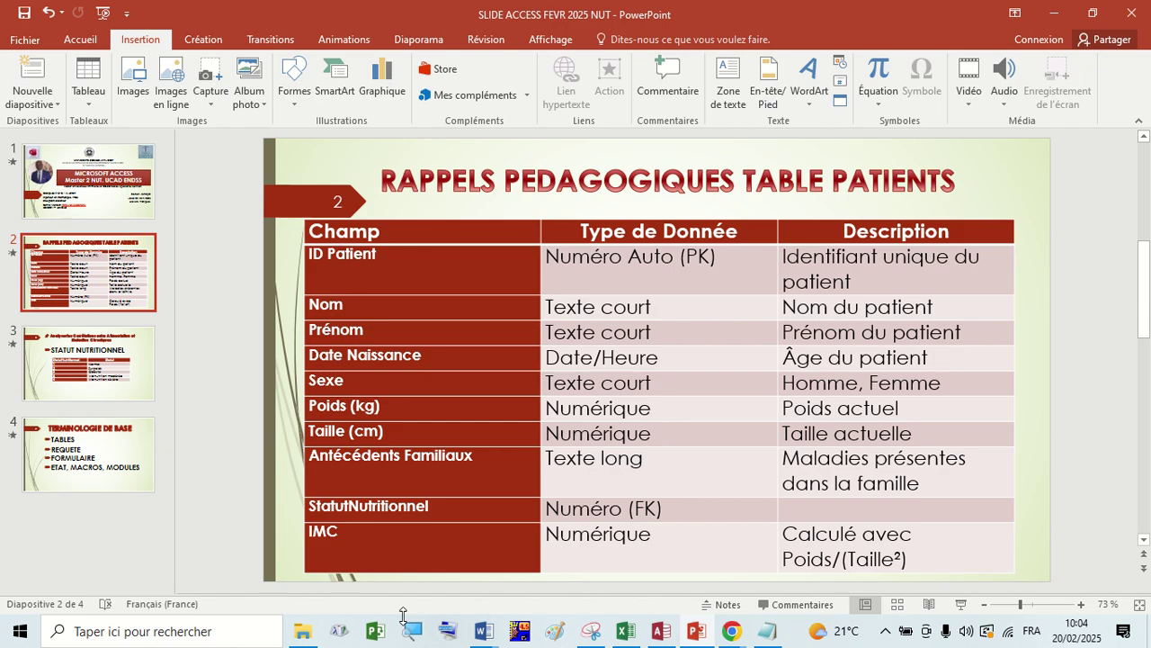
click(695, 632)
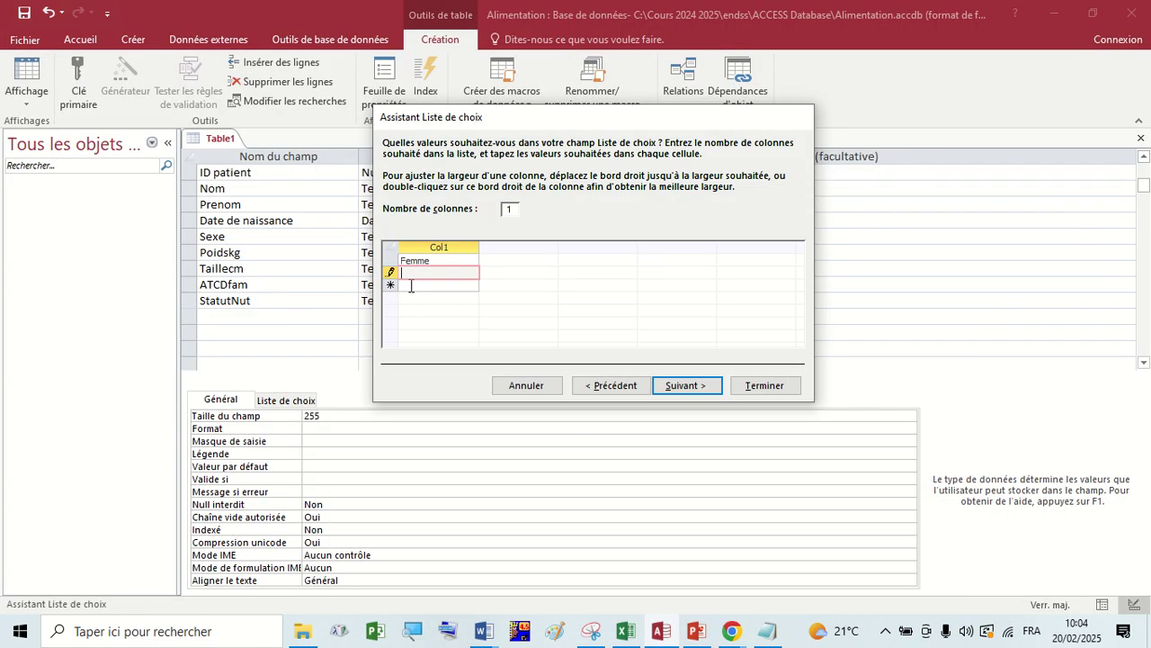
text(Homme)
click(437, 261)
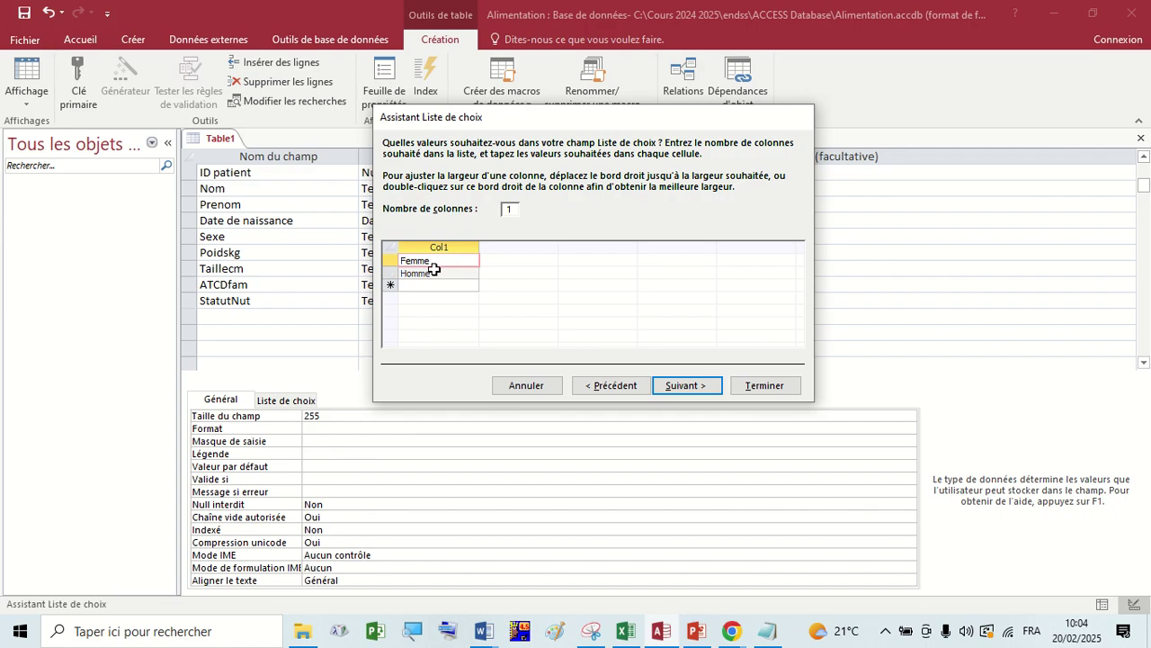
Complete the lookup wizard with the label Sexe, leaving the list limit and multiple values options off
click(679, 387)
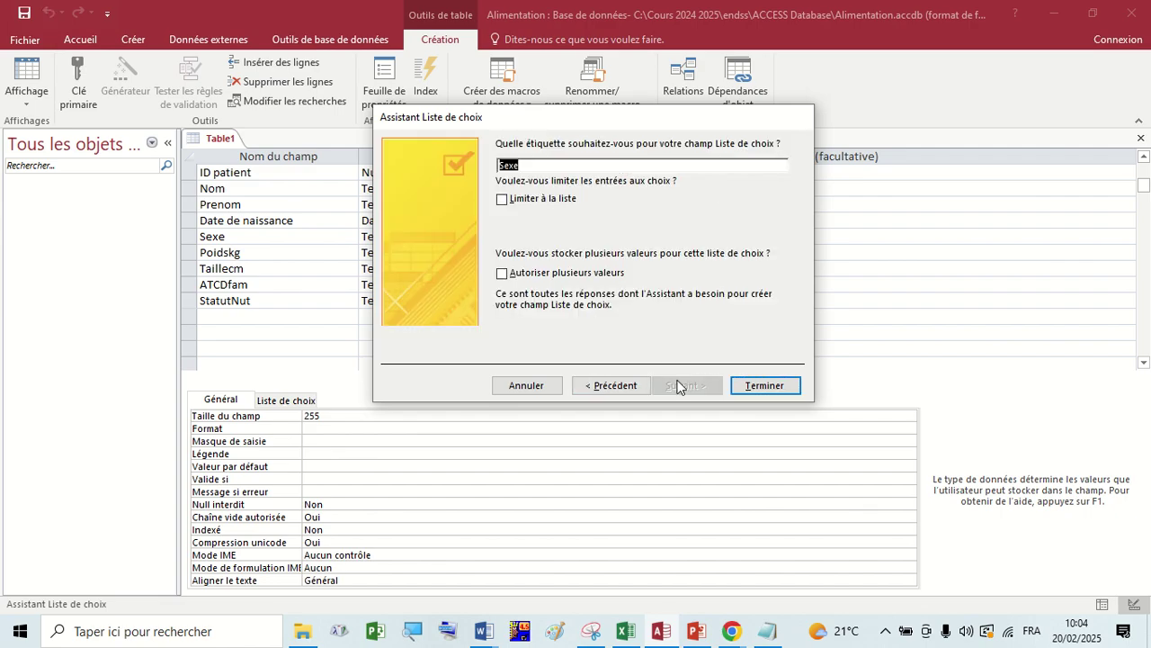
click(749, 386)
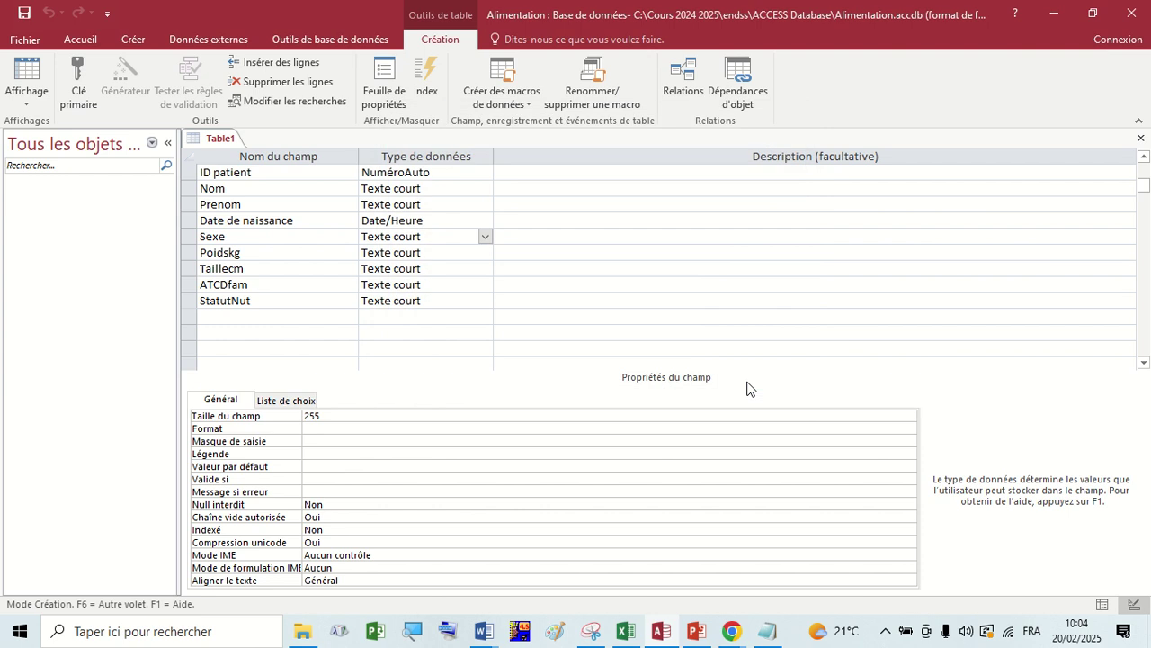
Set the data type of the Poidskg field to Numérique
click(440, 245)
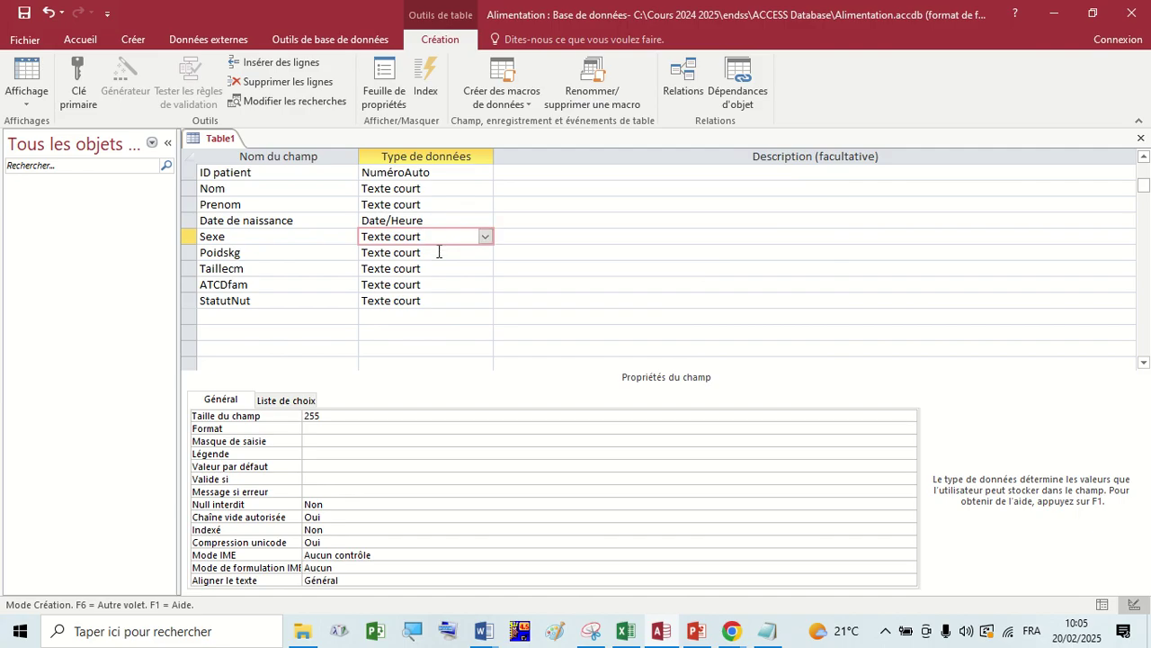
click(439, 252)
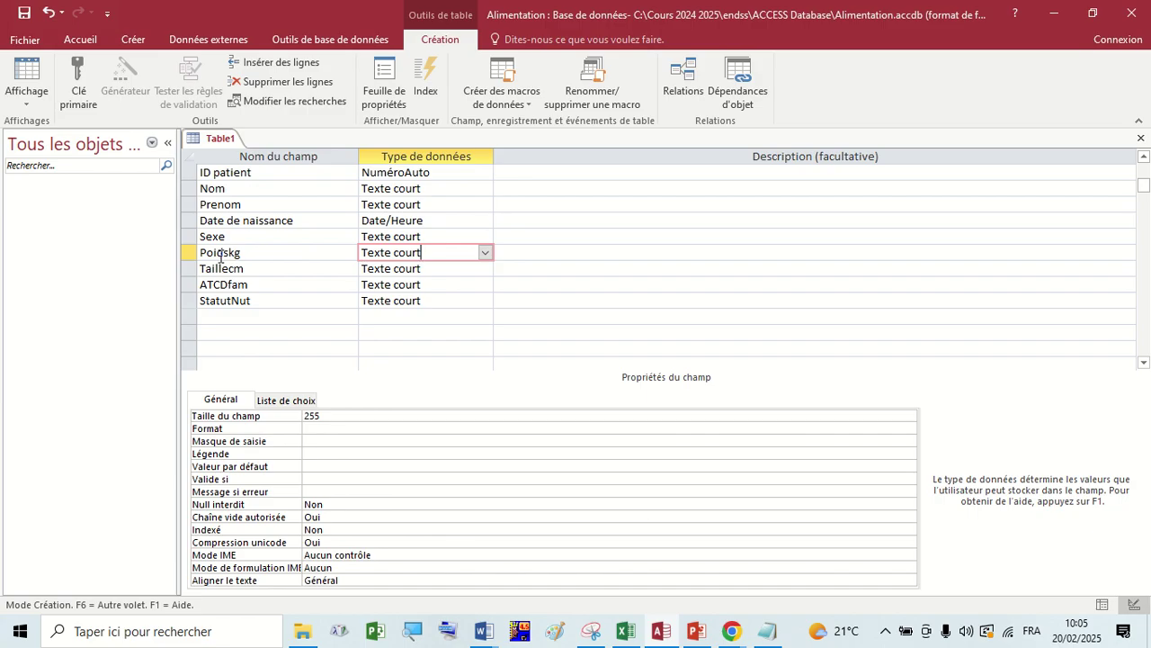
mouse_move(514, 7)
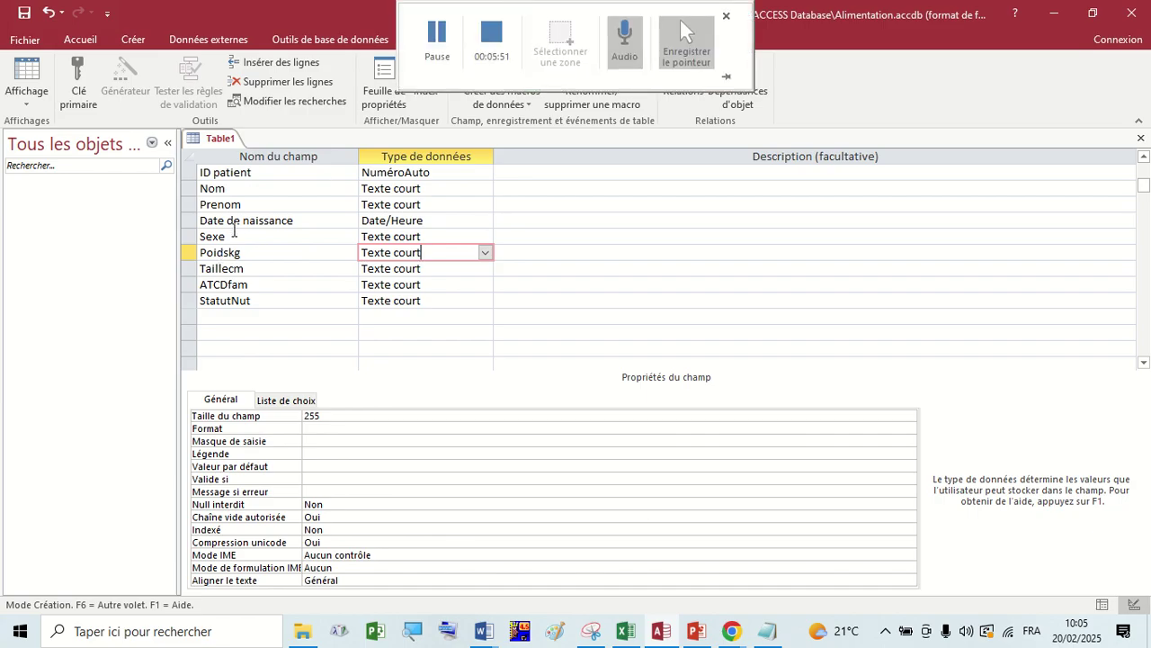
click(484, 253)
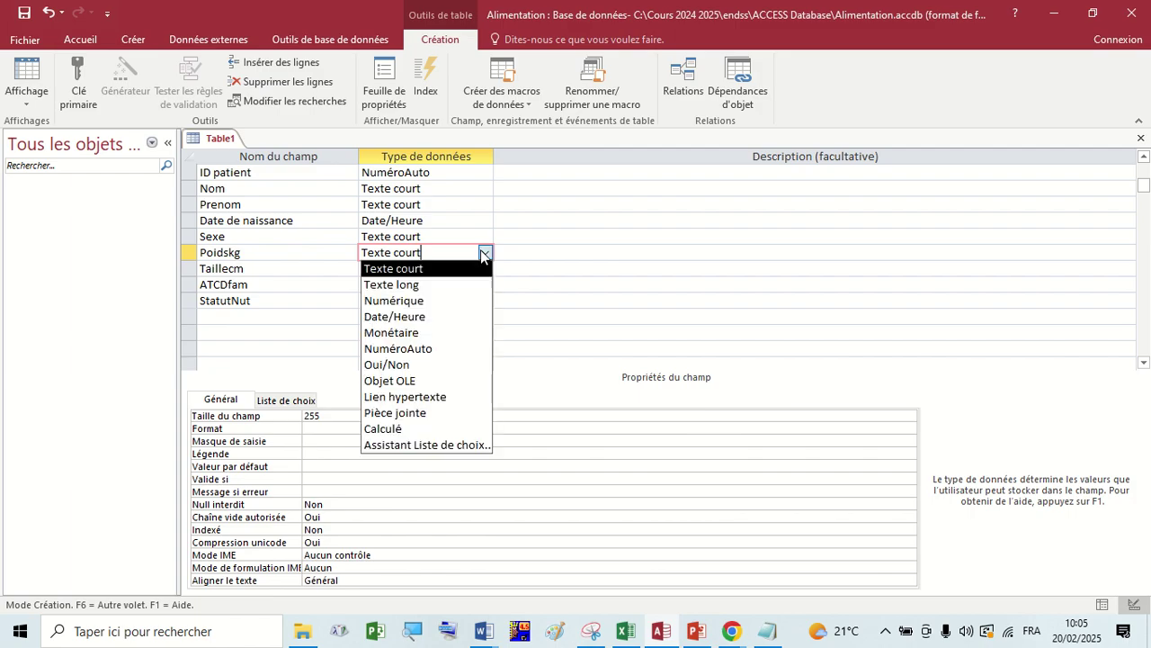
click(444, 303)
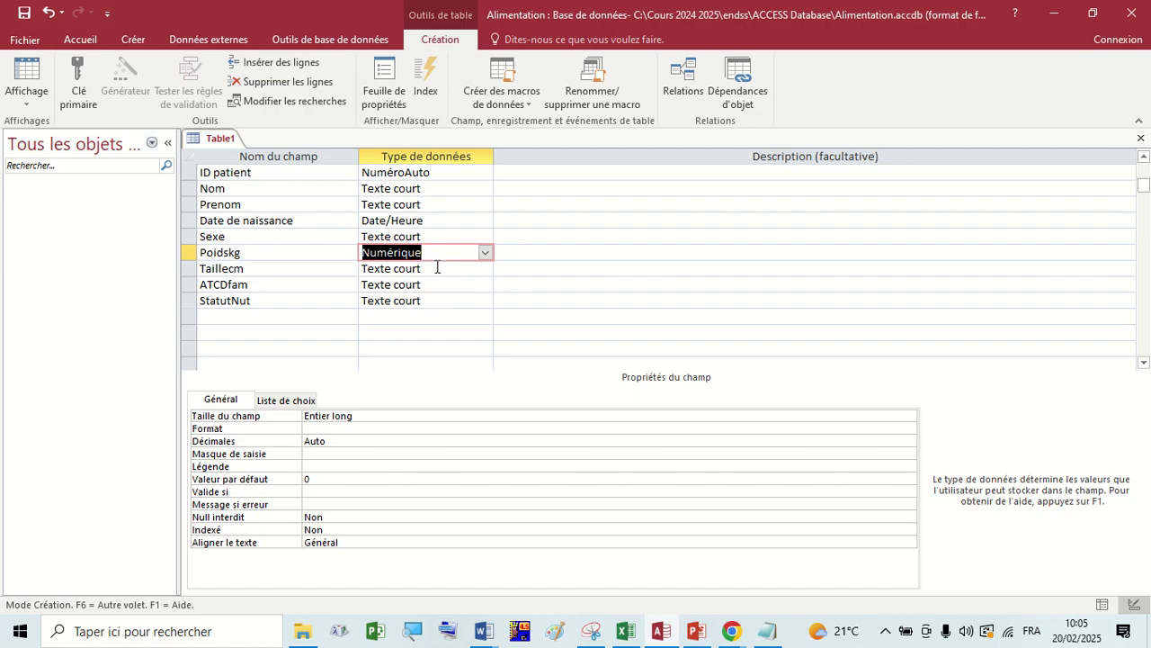
Set the field size of Poidskg to Réel simple
click(438, 267)
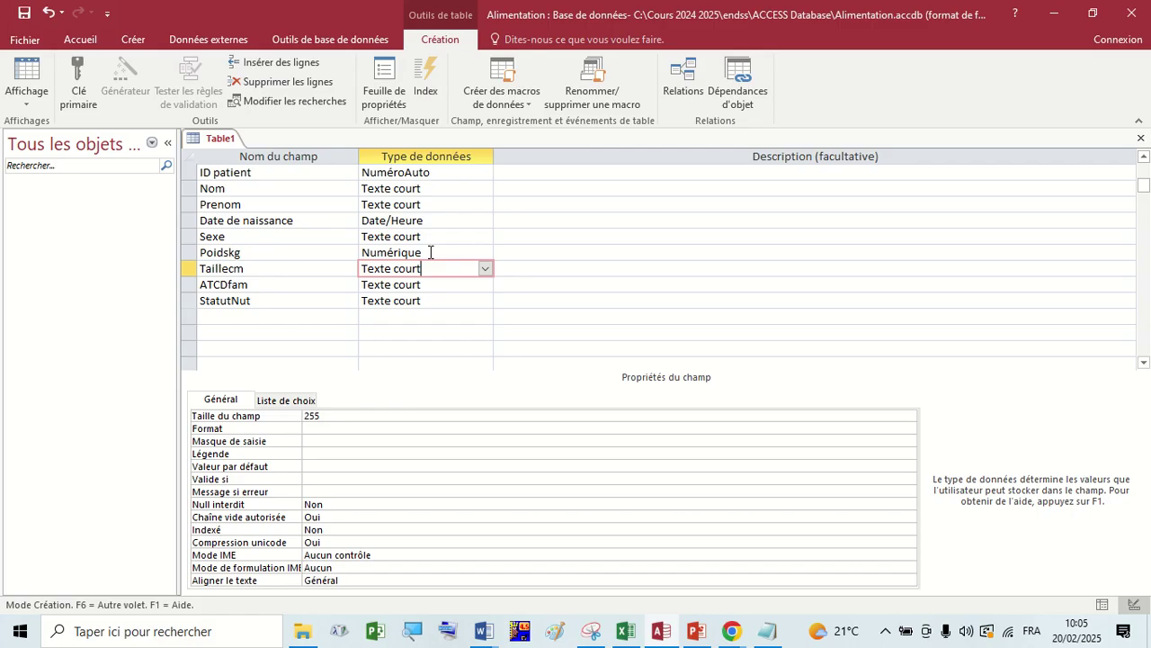
click(430, 252)
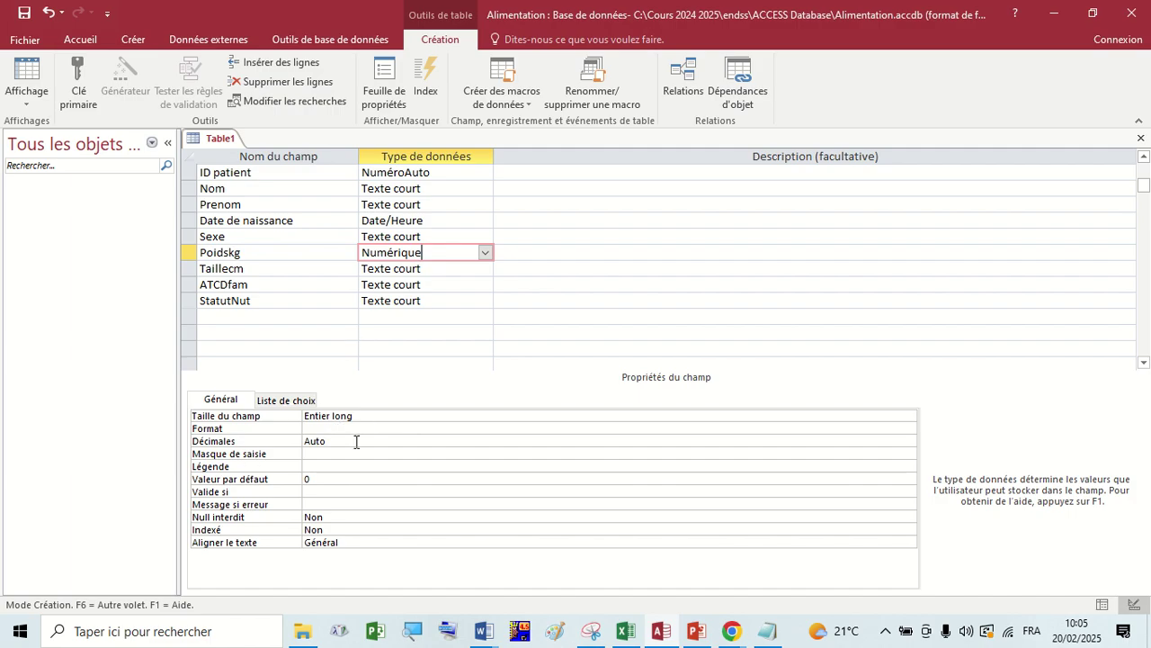
click(362, 417)
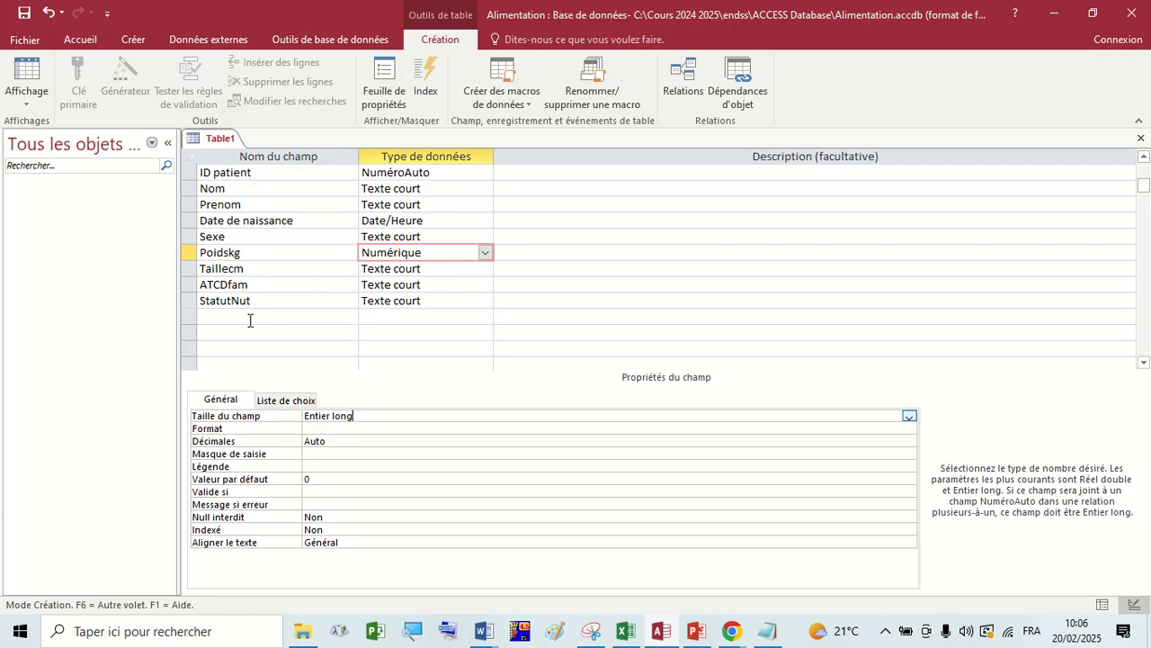
click(909, 417)
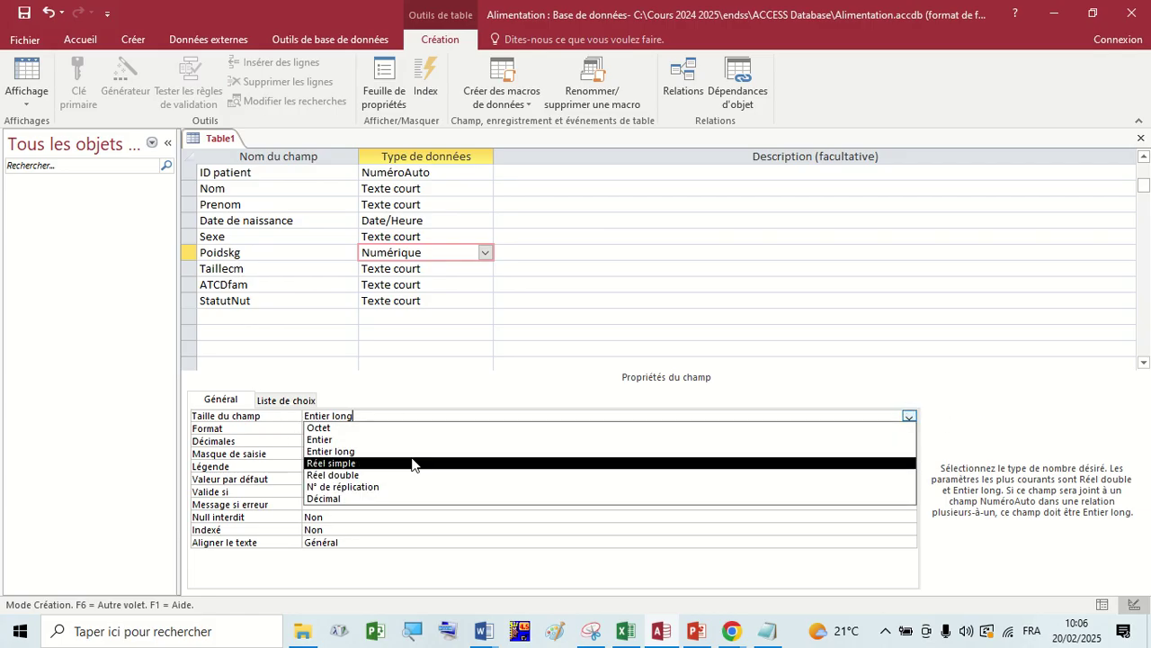
click(362, 464)
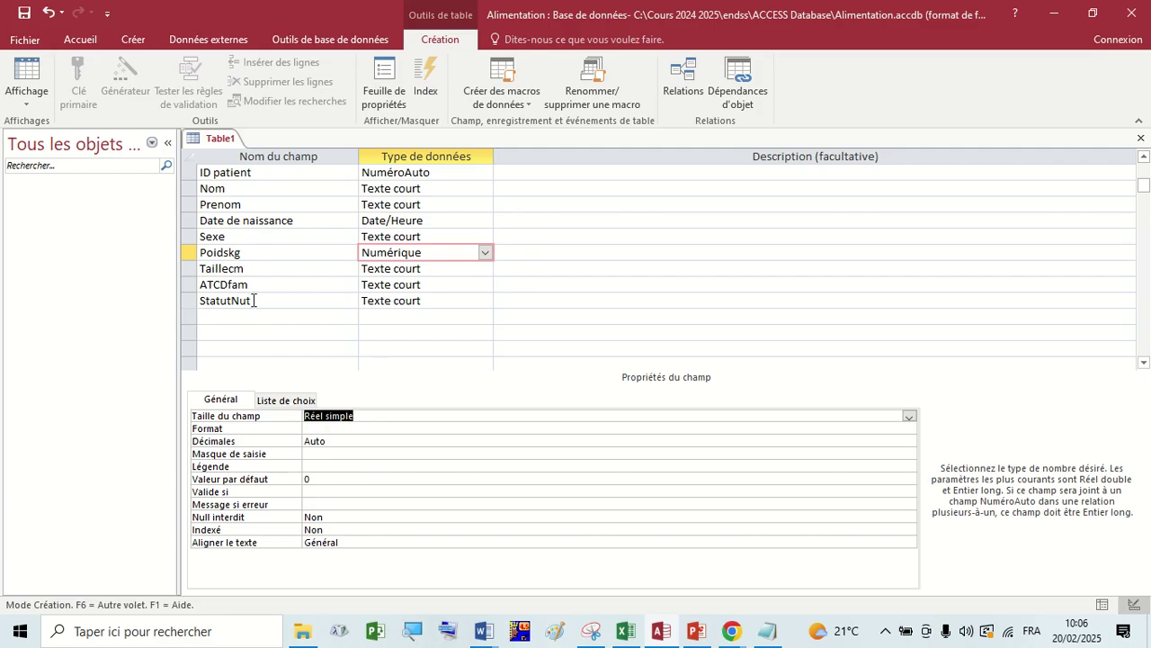
Set the Taillecm field's data type to Numérique and its field size to Entier
click(403, 269)
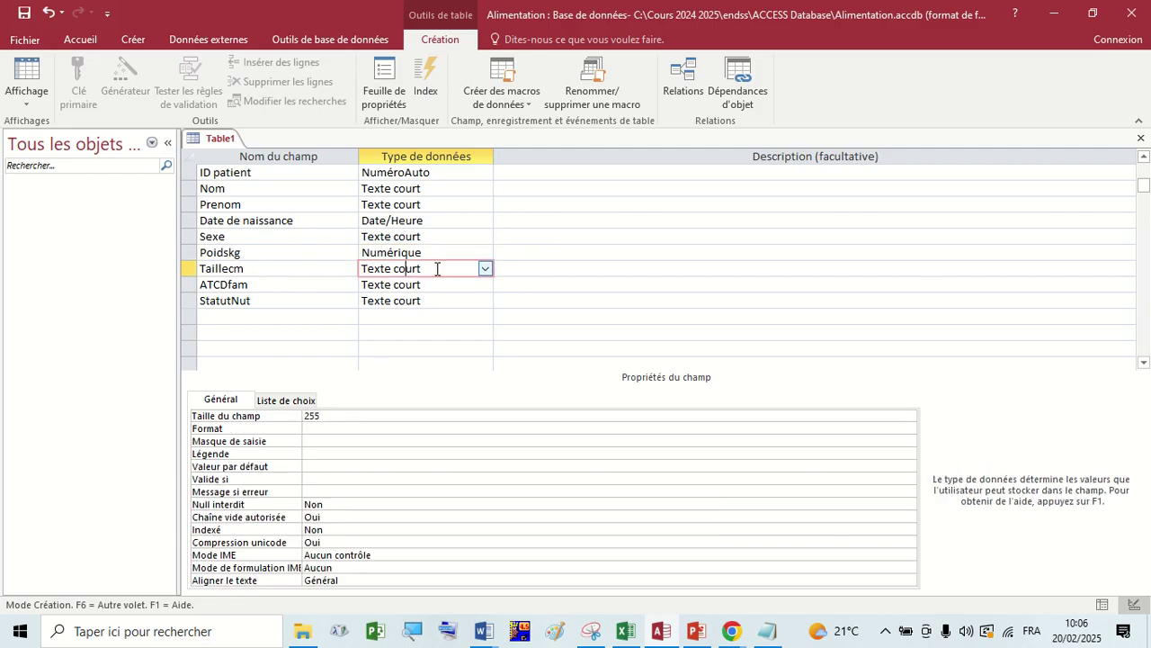
click(484, 269)
click(412, 316)
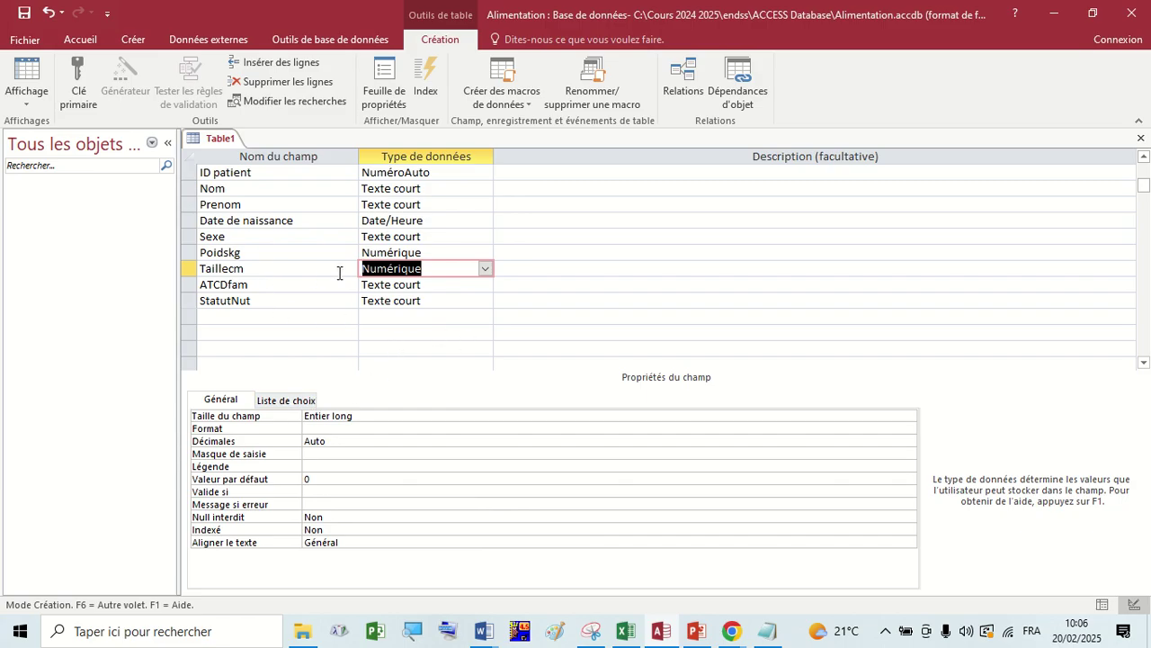
click(393, 266)
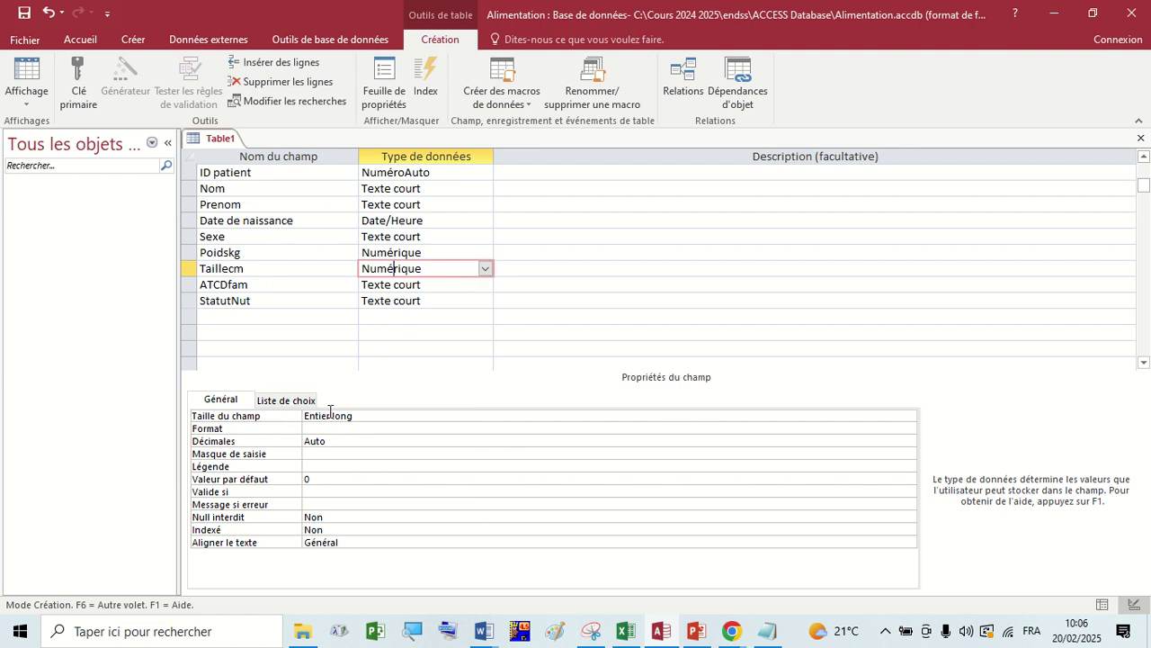
click(840, 412)
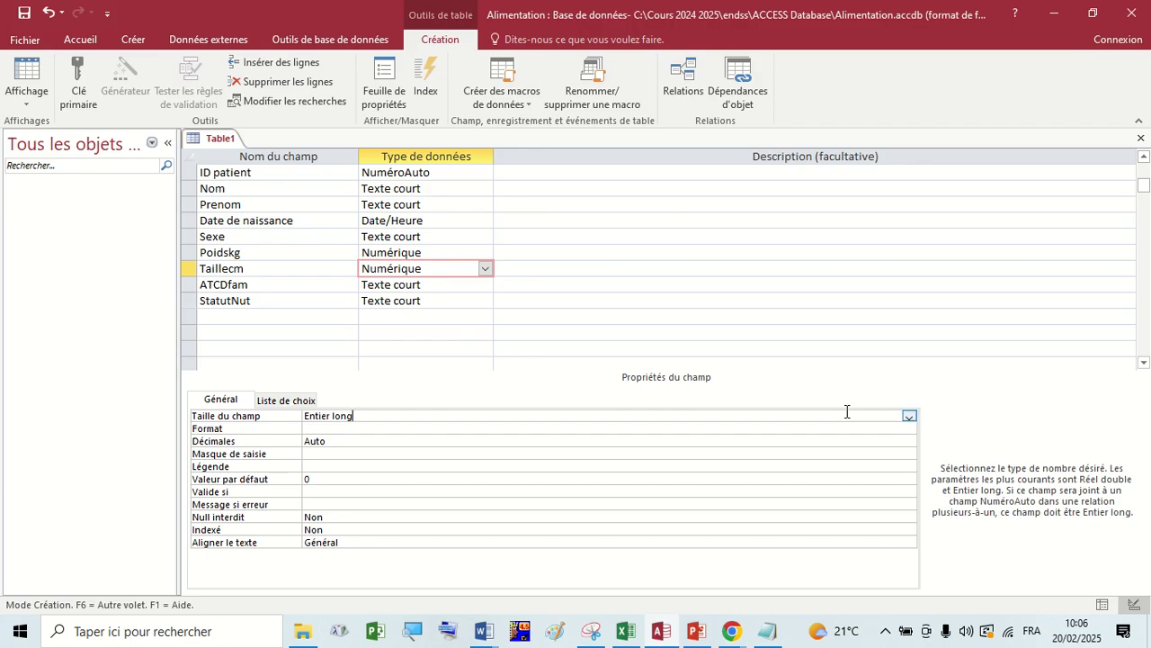
click(909, 418)
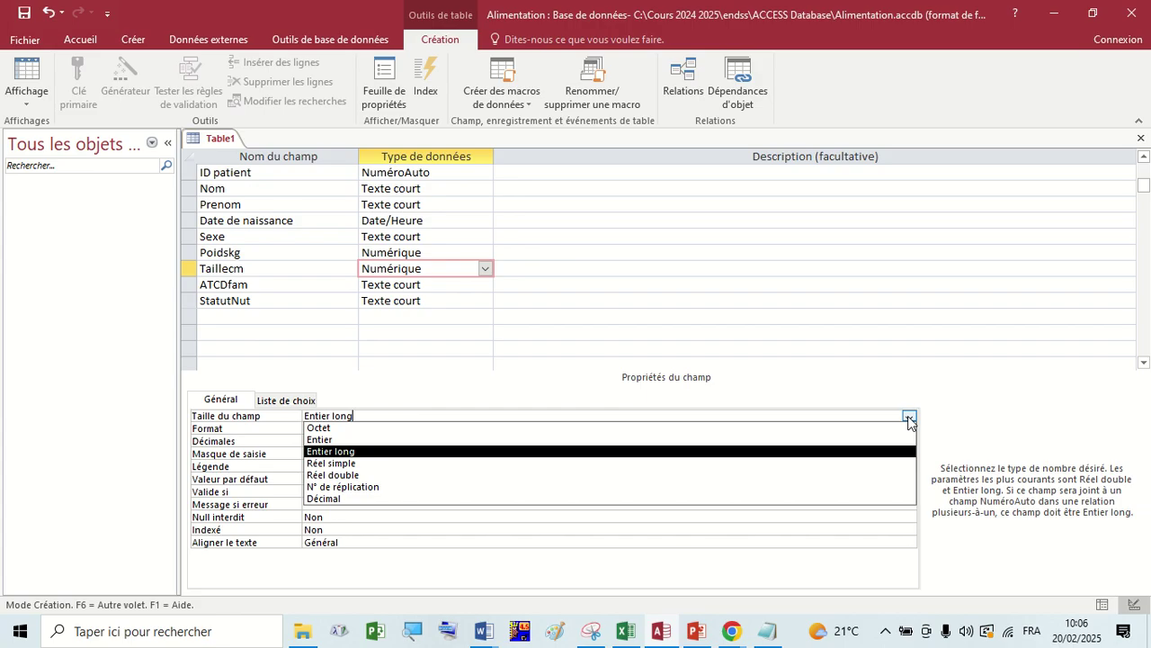
click(331, 441)
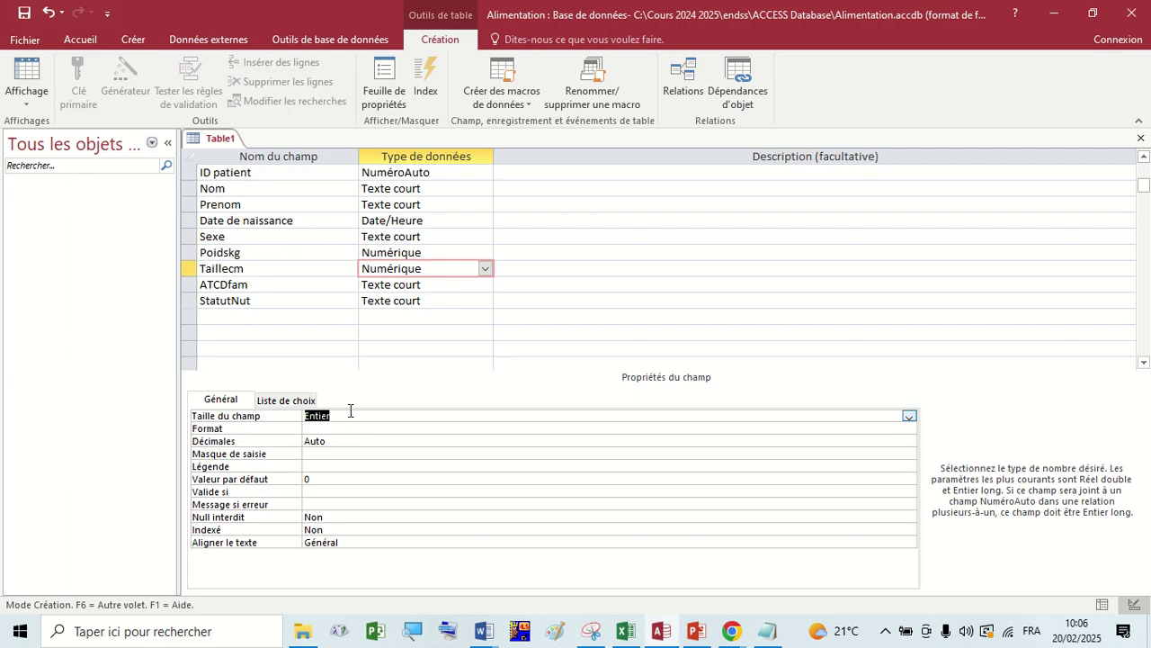
Review the settings of the ATCDfam, Taillecm, Poidskg and Sexe fields and examine the data types available for Poidskg
click(397, 275)
key(Down)
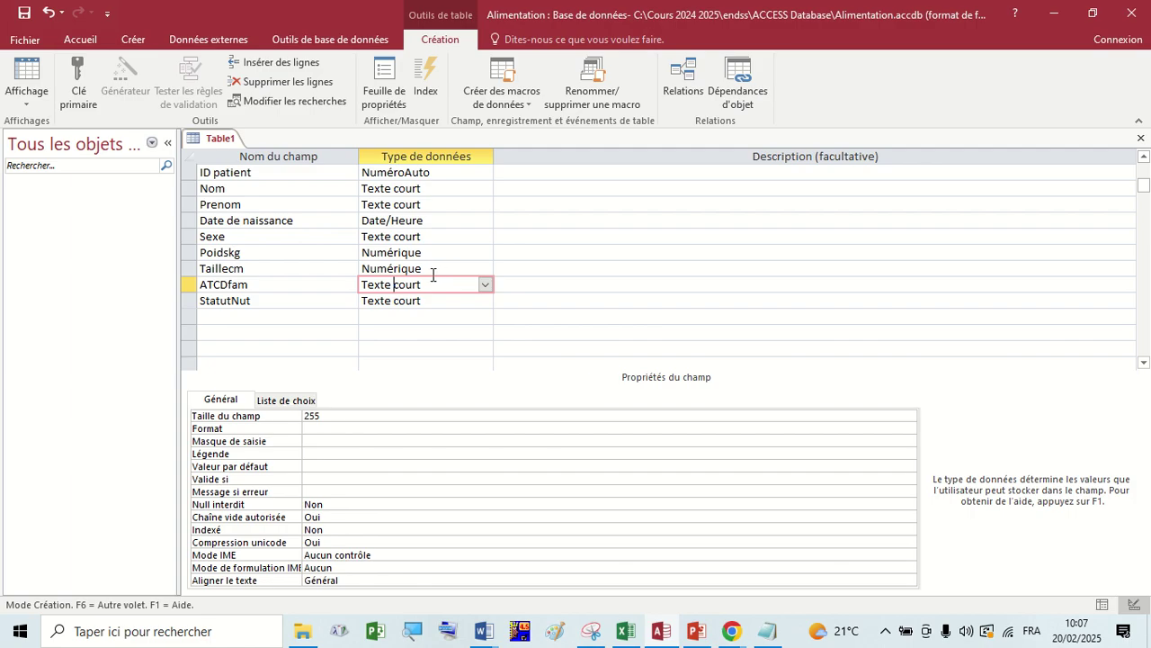
key(Up)
key(Up)
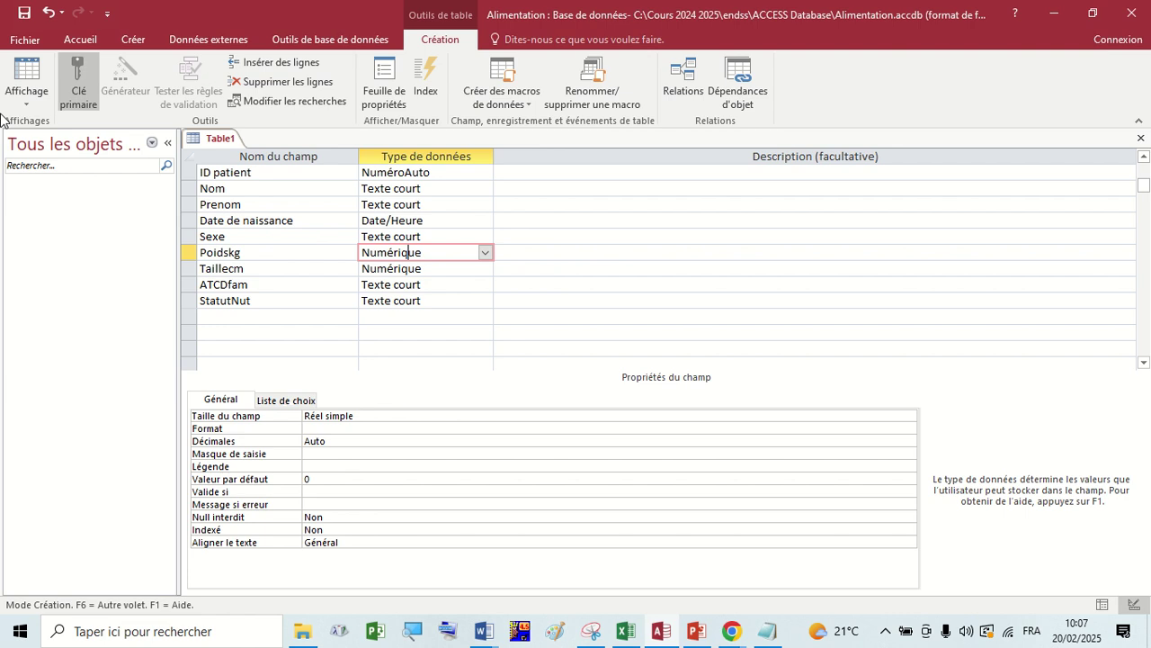
click(485, 253)
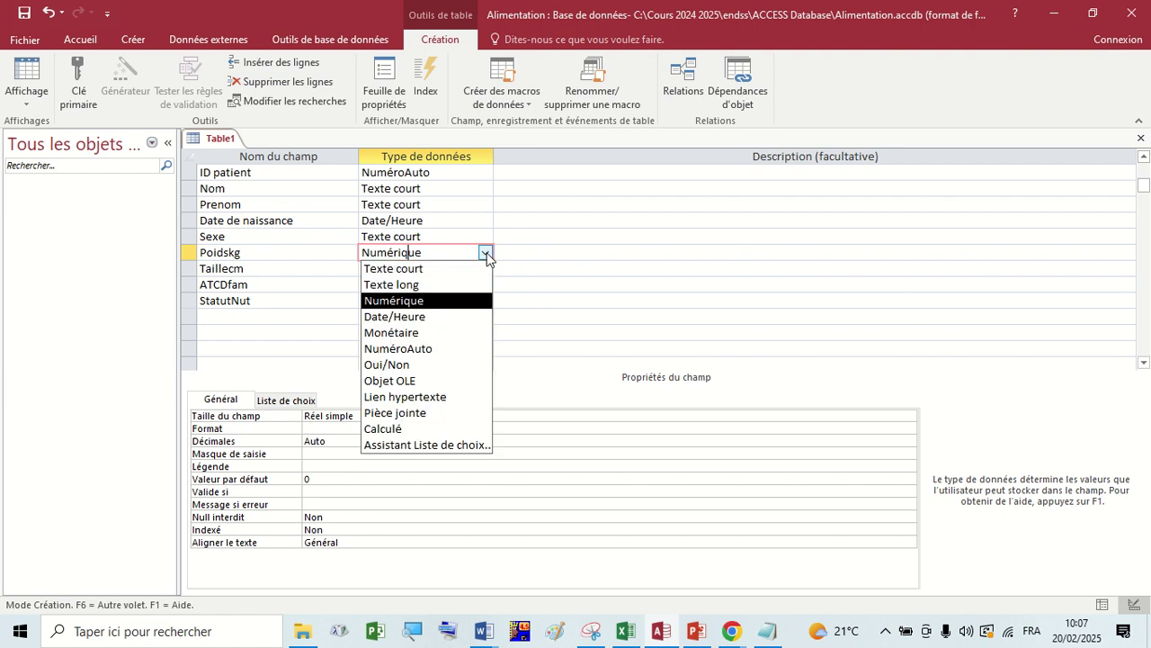
click(486, 254)
click(486, 255)
click(485, 254)
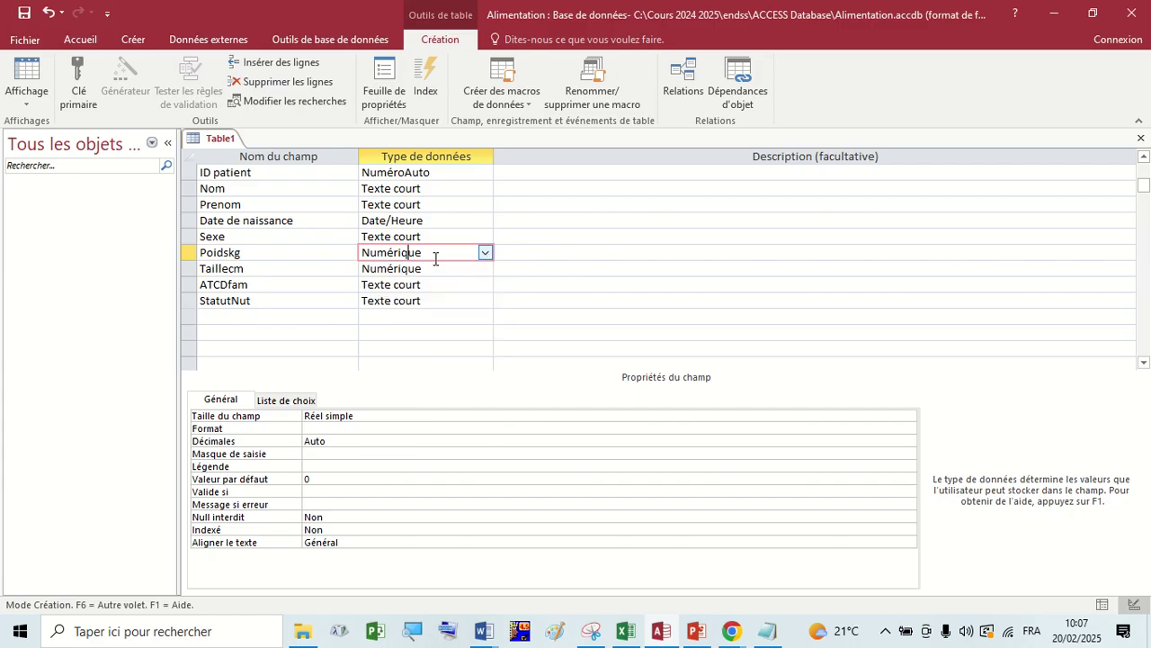
click(415, 237)
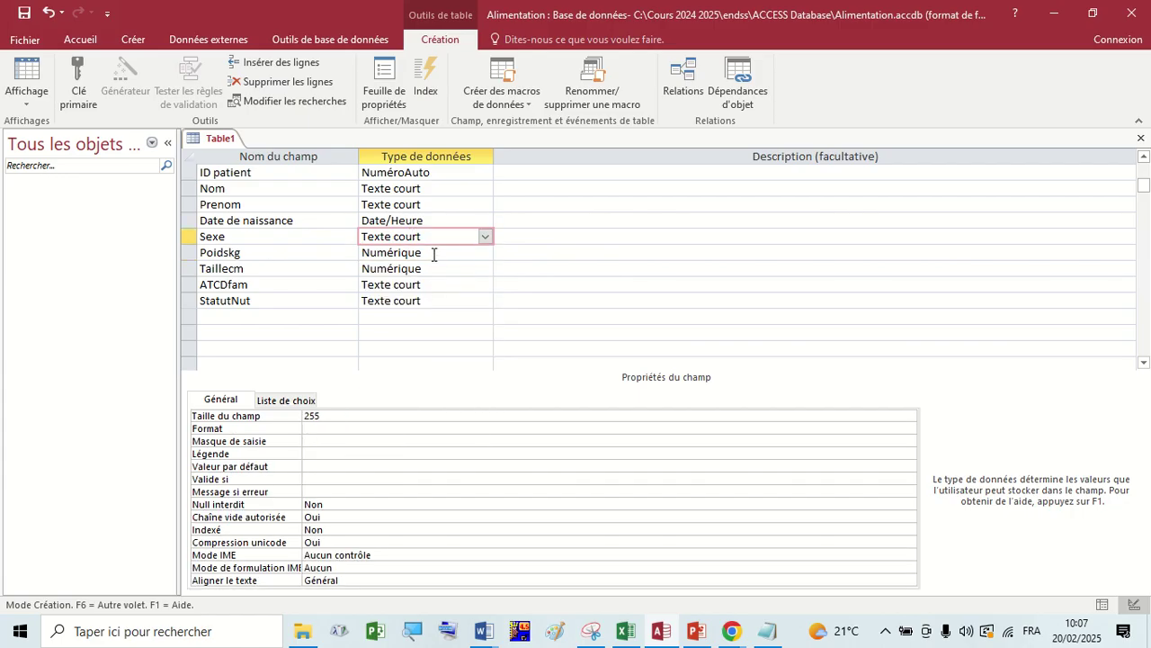
click(433, 253)
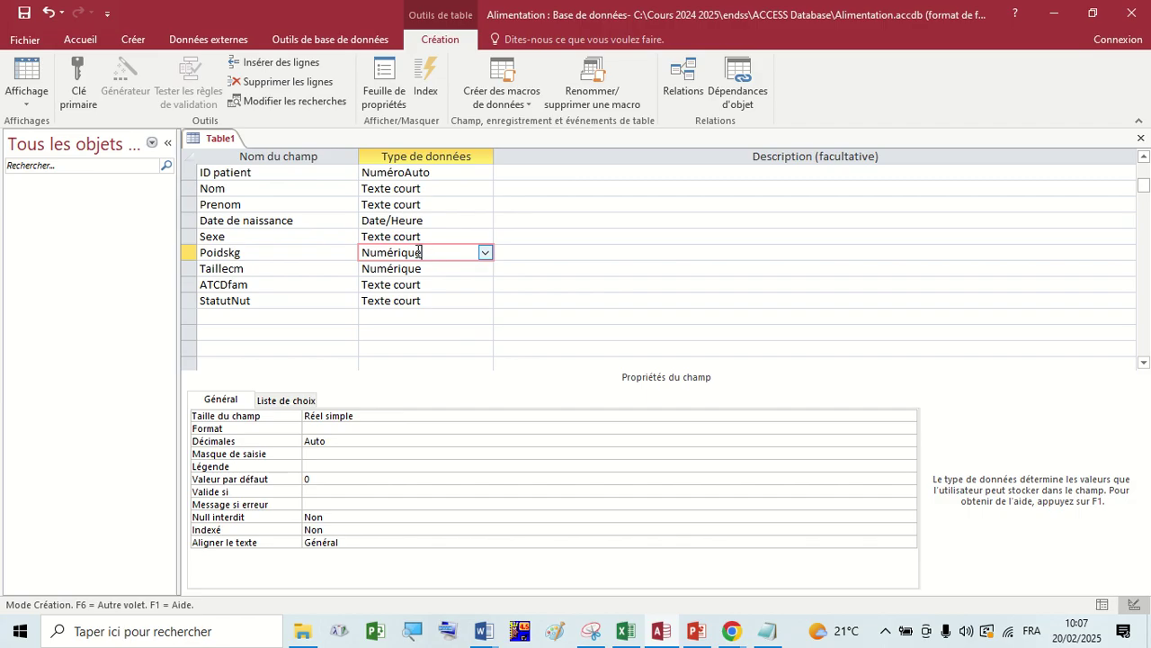
click(450, 240)
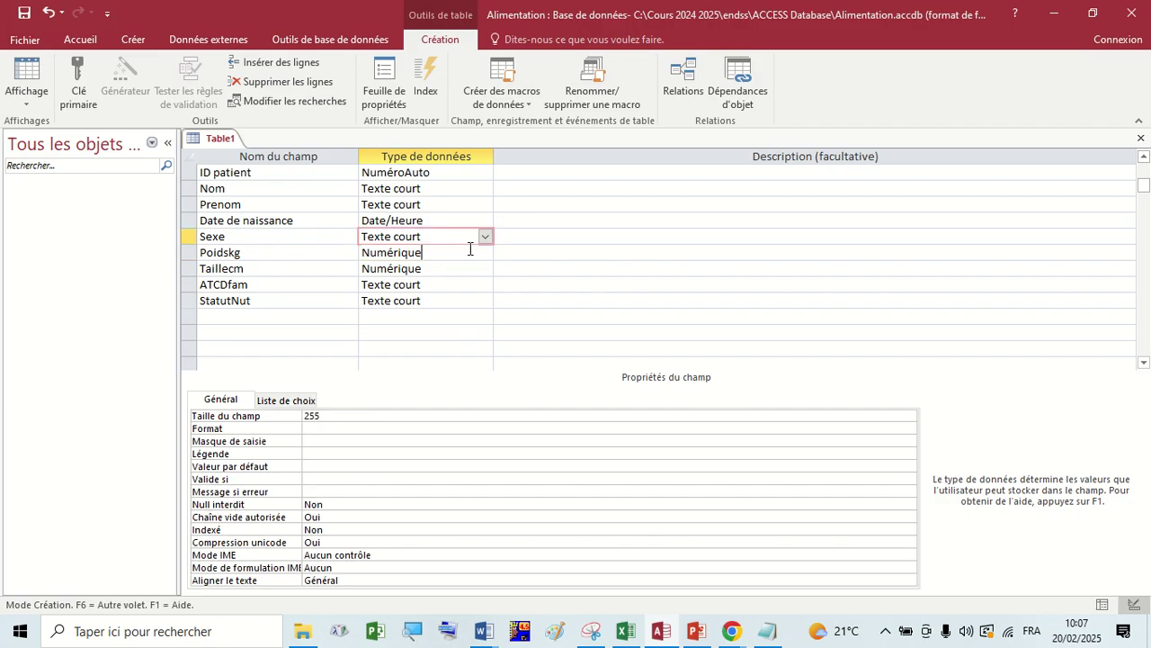
click(470, 250)
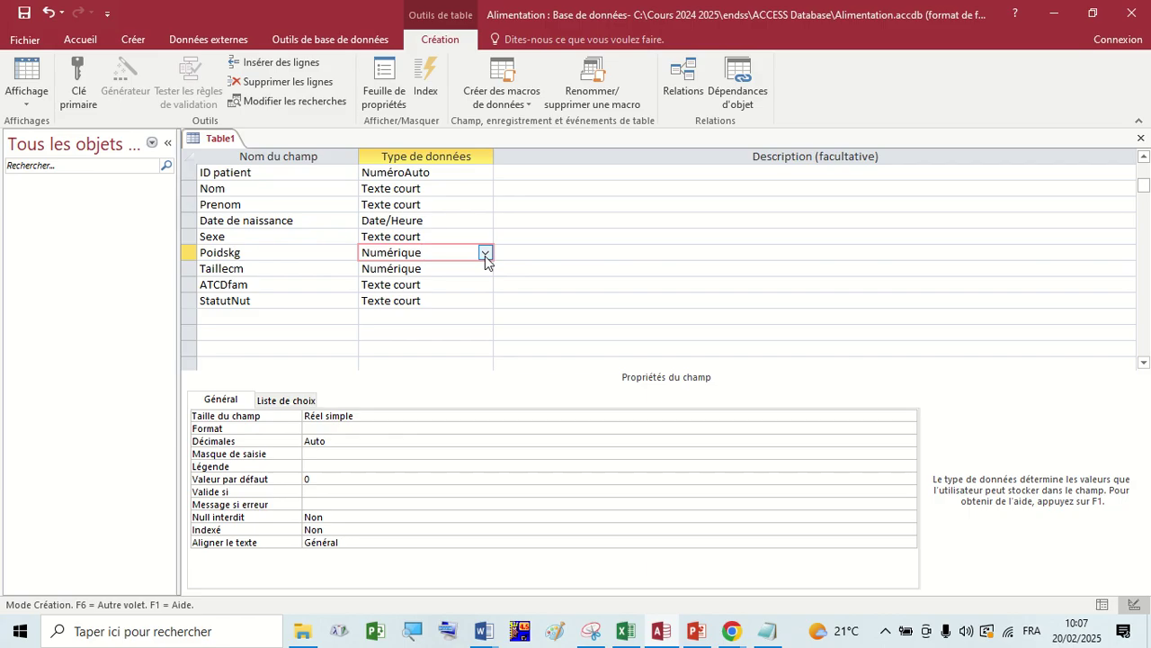
click(483, 256)
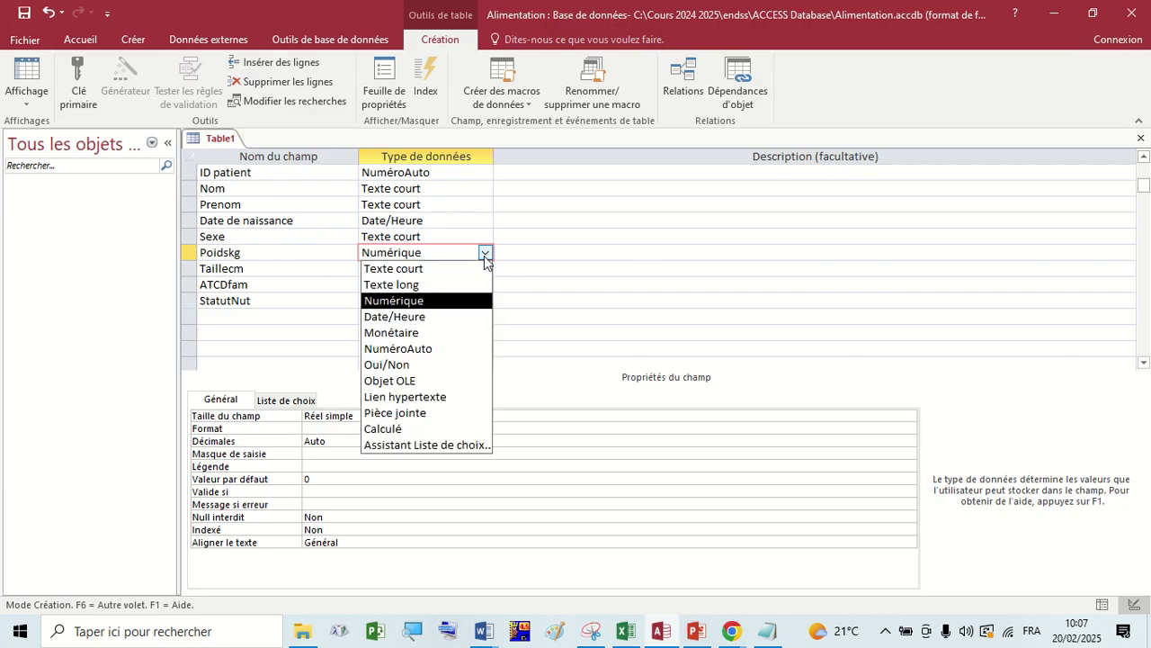
click(484, 255)
Examine the field size options for Poidskg, keeping Réel simple selected
click(399, 416)
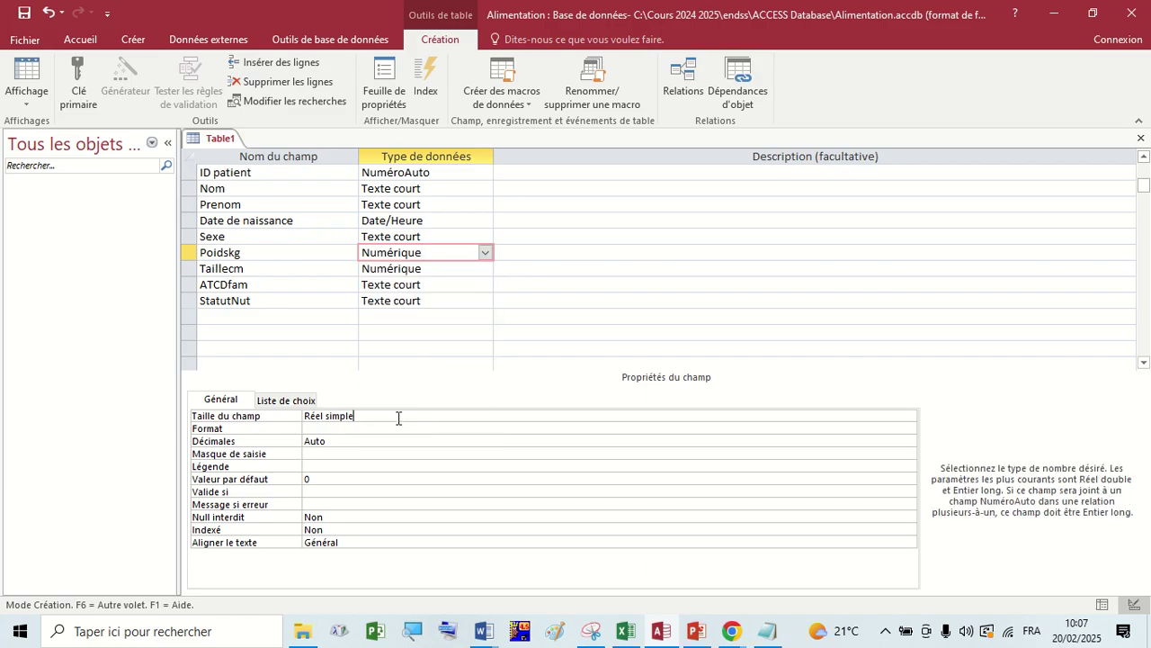
click(910, 417)
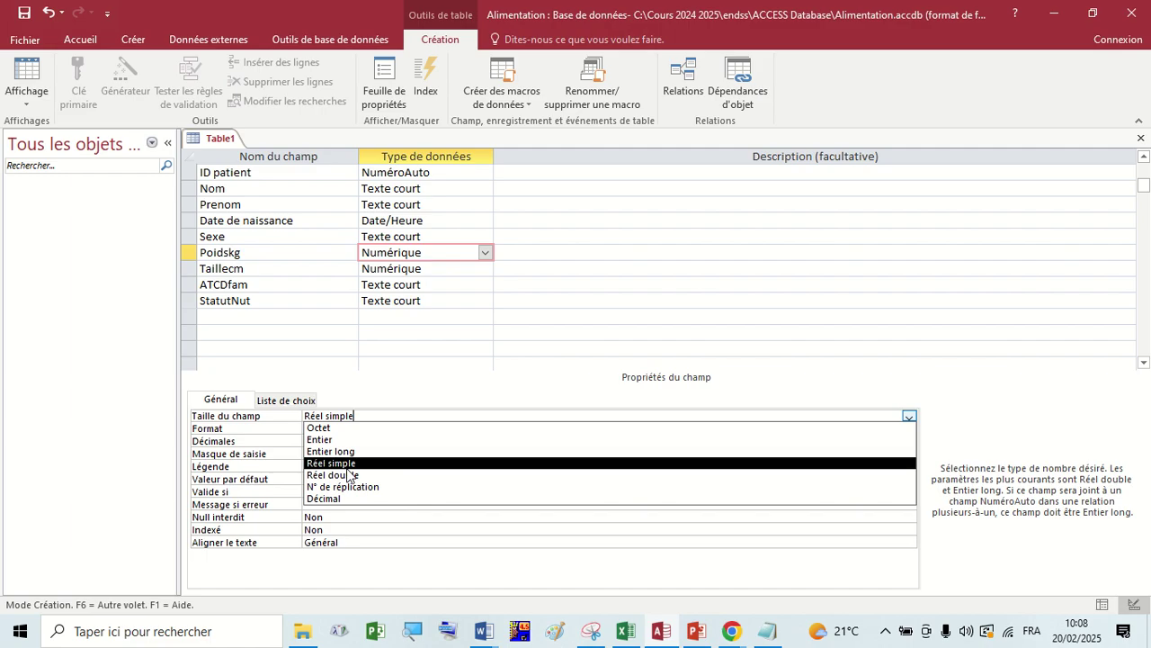
click(908, 419)
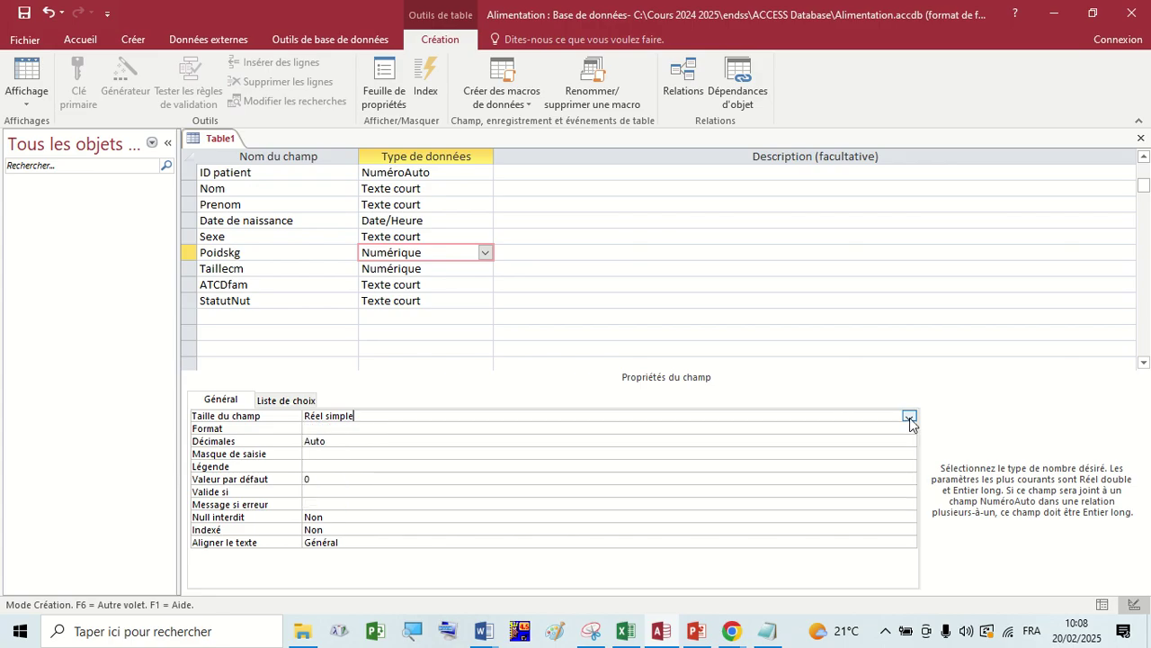
click(909, 420)
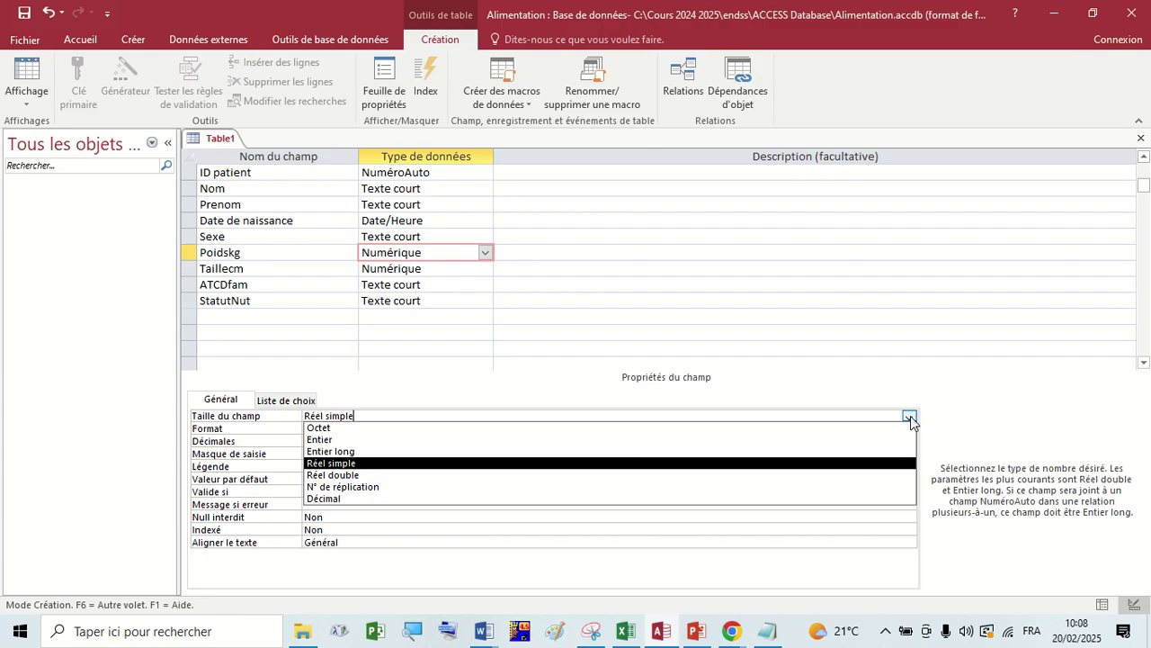
click(910, 419)
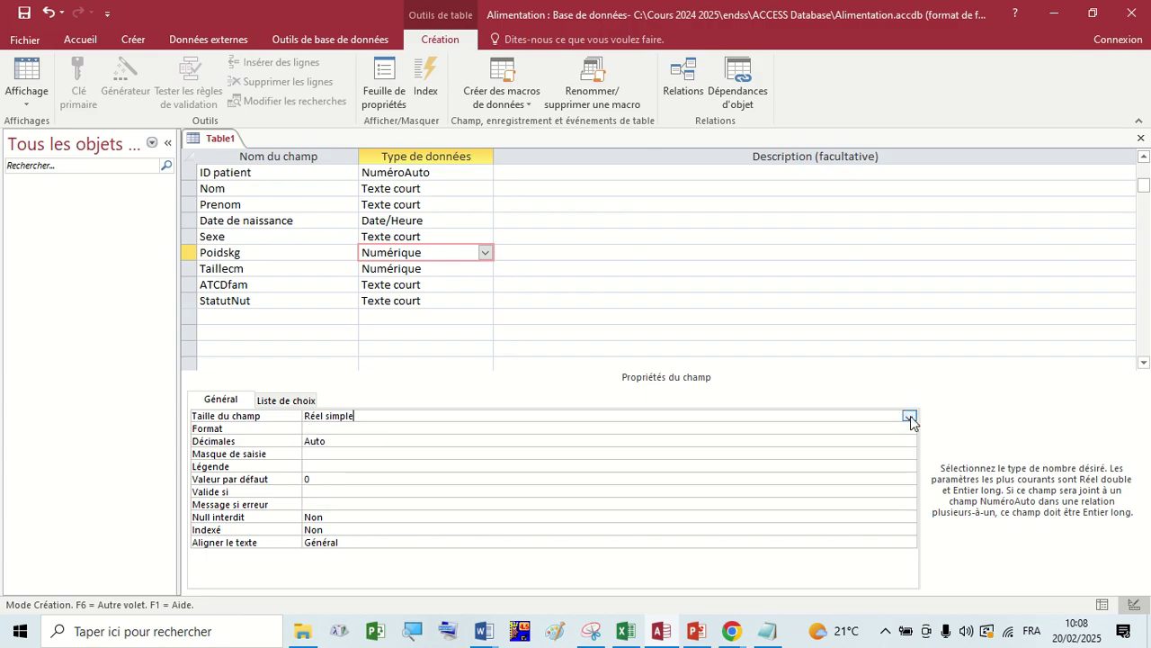
click(910, 418)
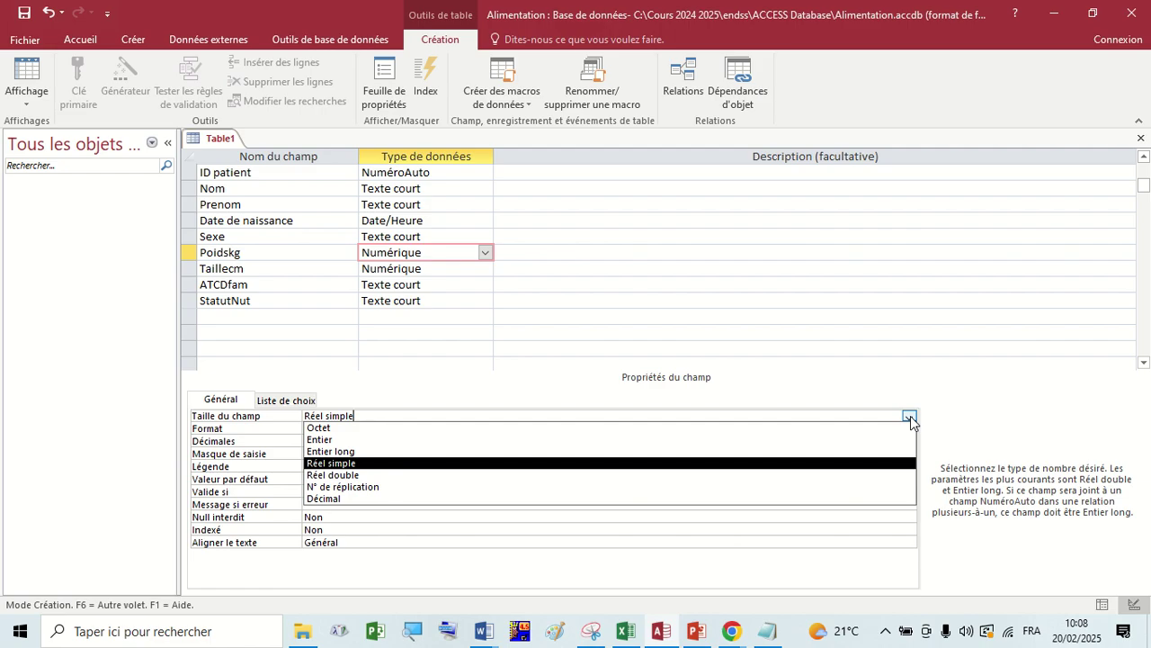
click(345, 465)
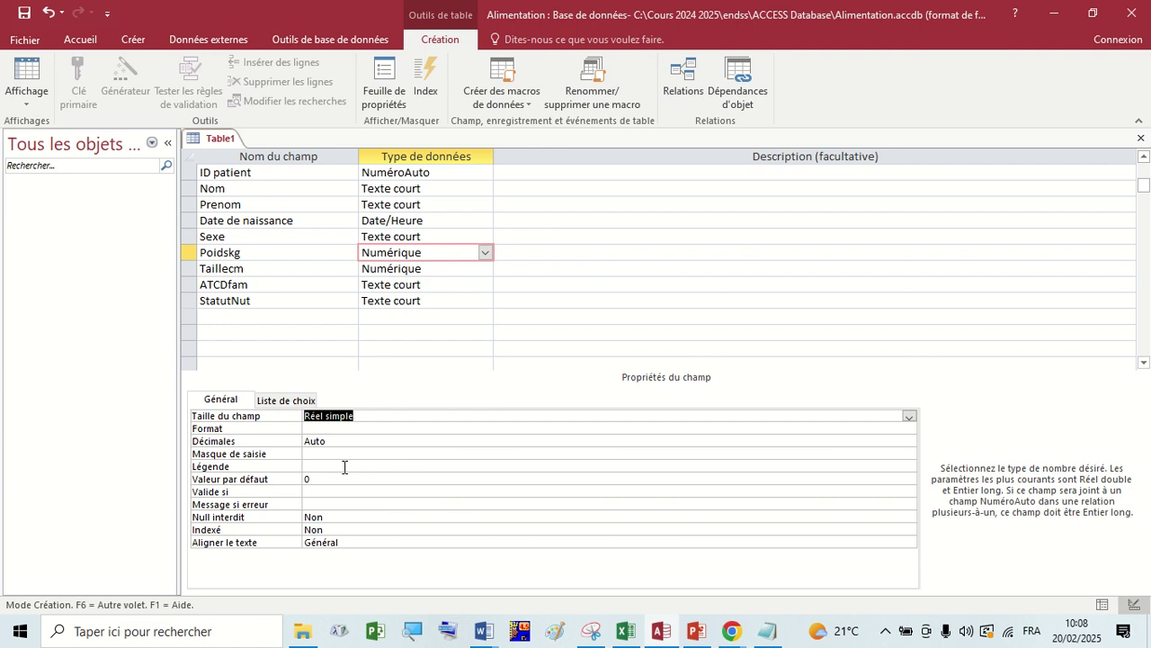
Check the field size of Taillecm, then switch to the Google Meet call in Chrome to view its chat
click(431, 269)
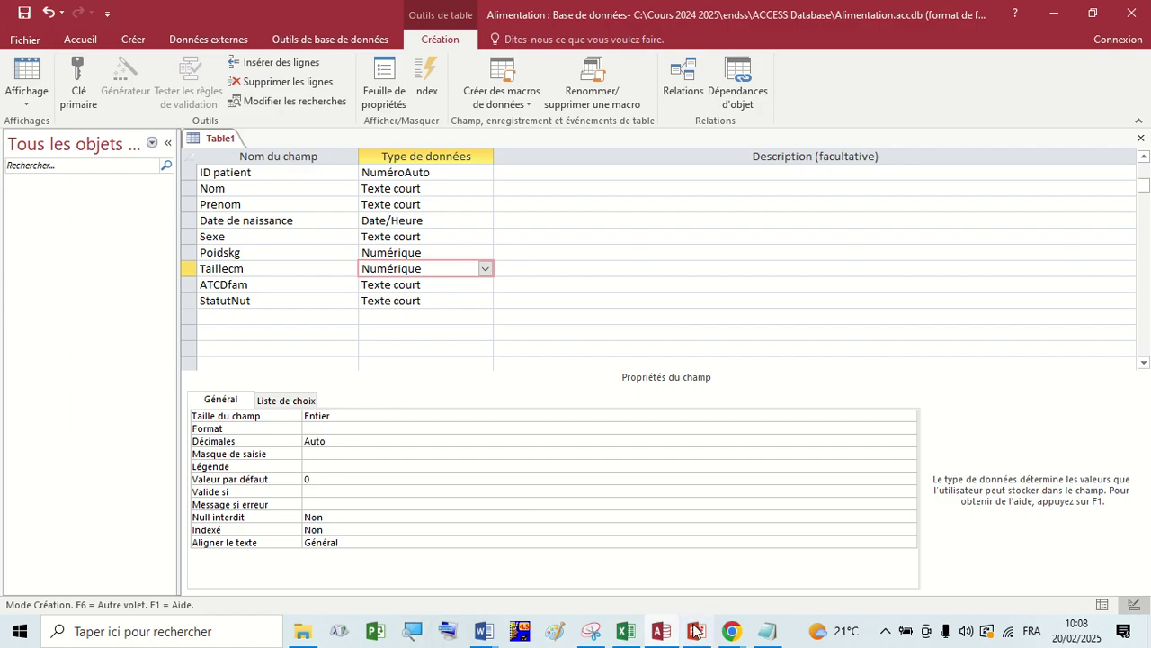
mouse_move(731, 629)
click(563, 532)
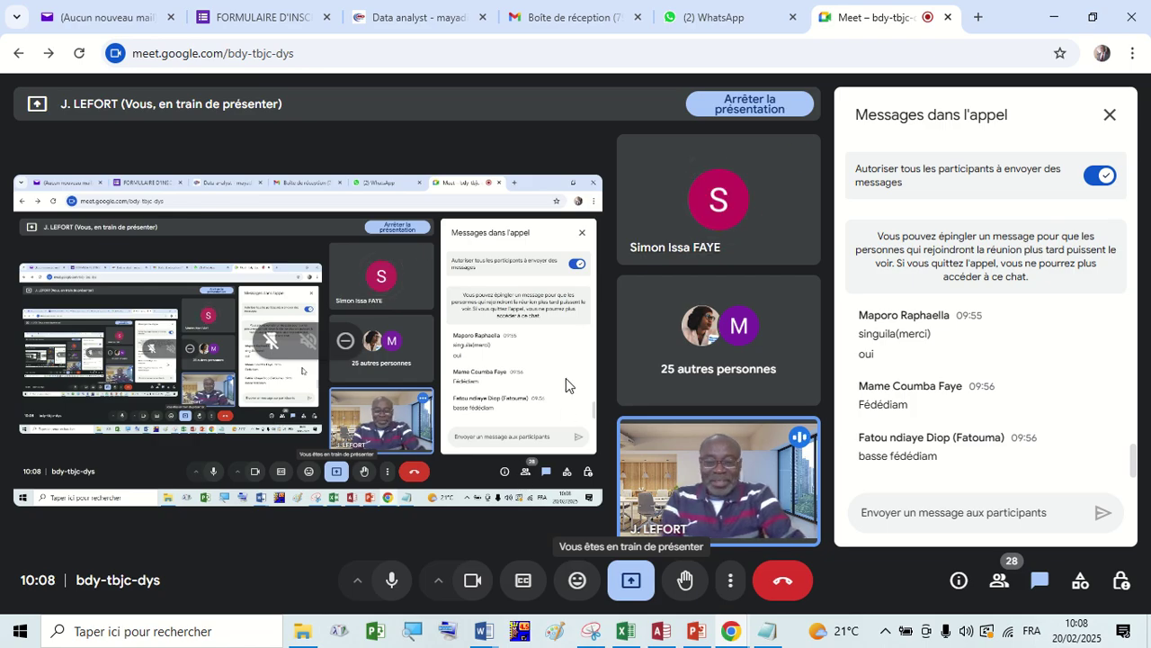
mouse_move(732, 631)
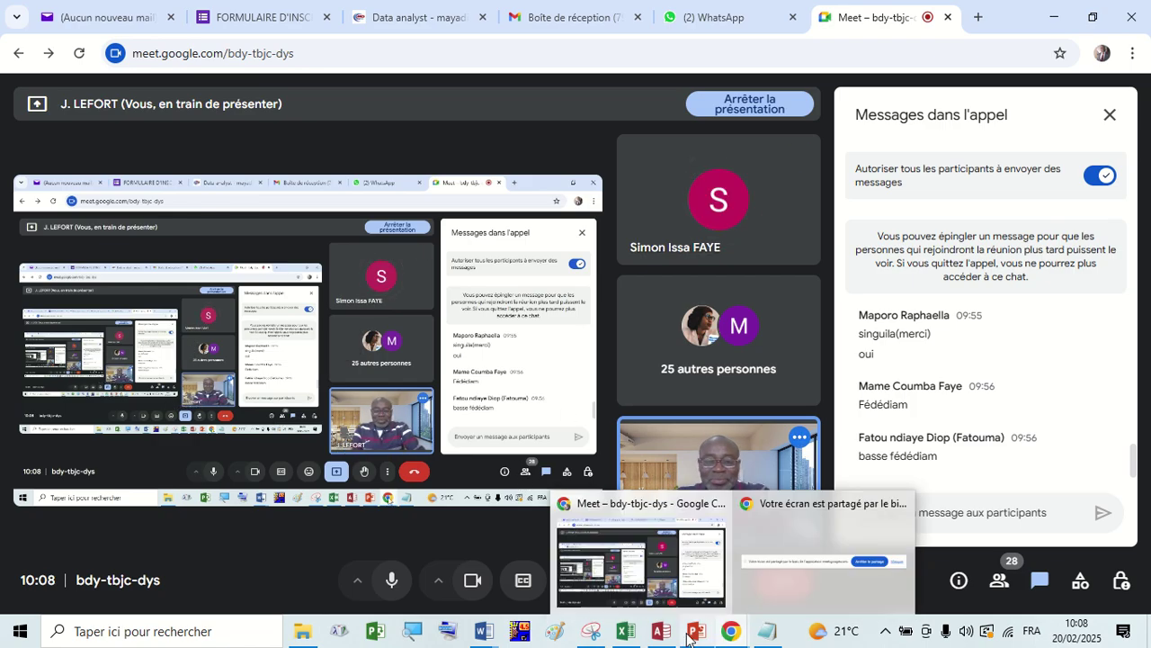
Switch back to the Access table design and examine the data types available for ATCDfam, keeping Texte court
click(661, 632)
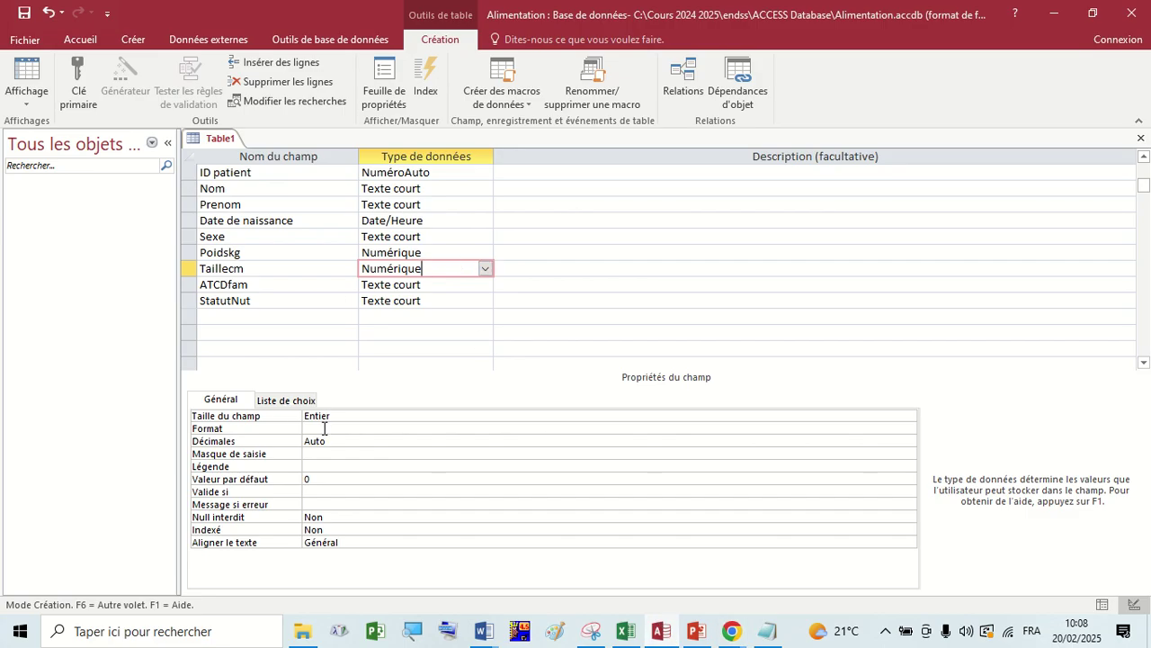
click(416, 282)
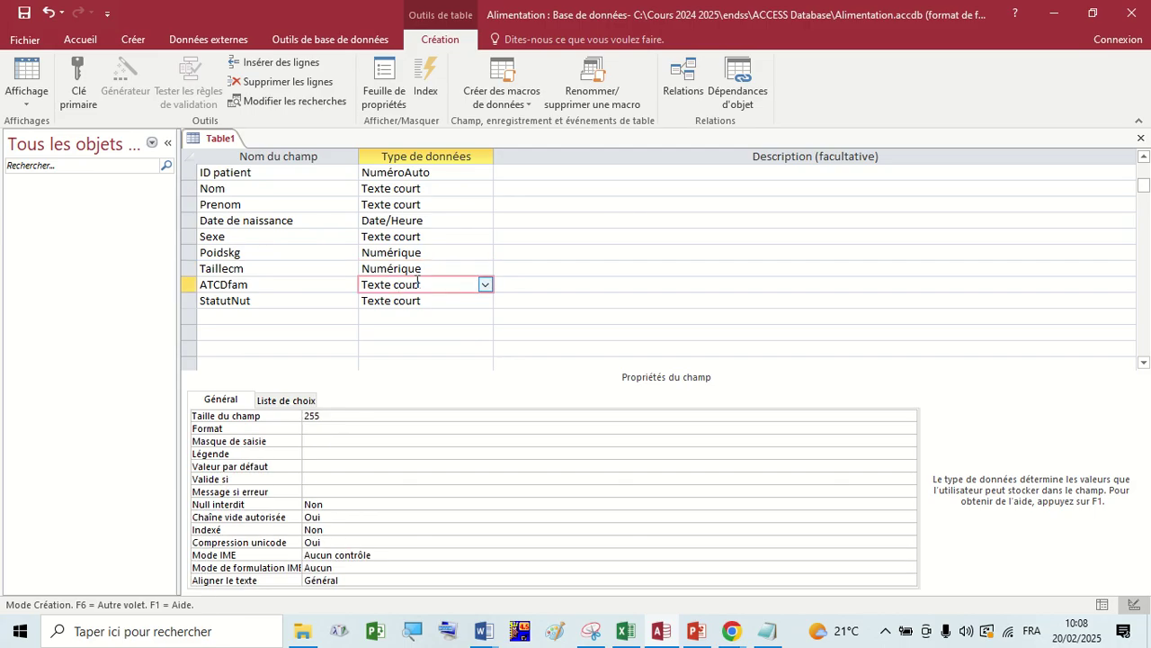
click(485, 285)
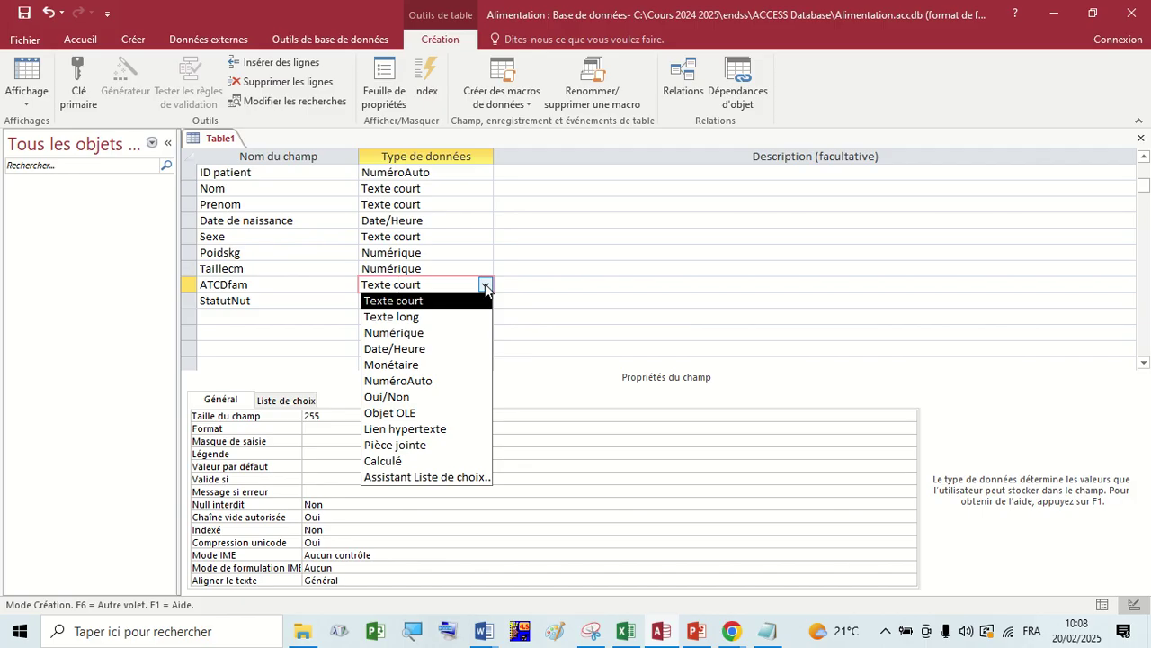
click(485, 285)
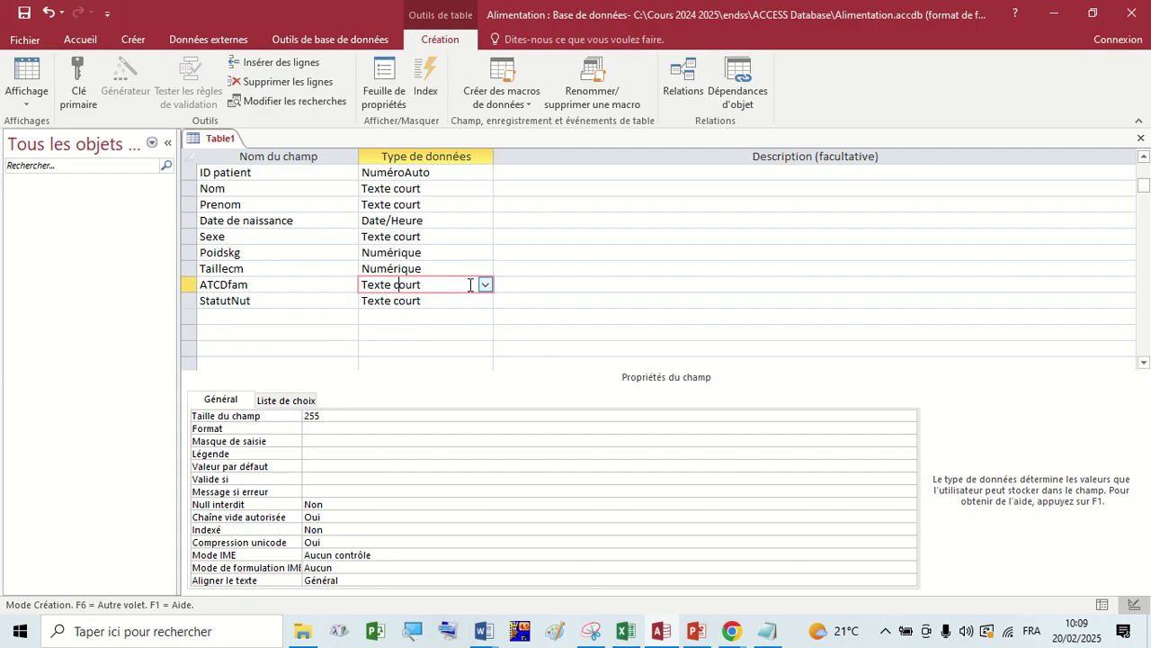
Select StatutNut's data type, then switch to the PowerPoint presentation and consult the Statut Nutritionnel slide
click(441, 301)
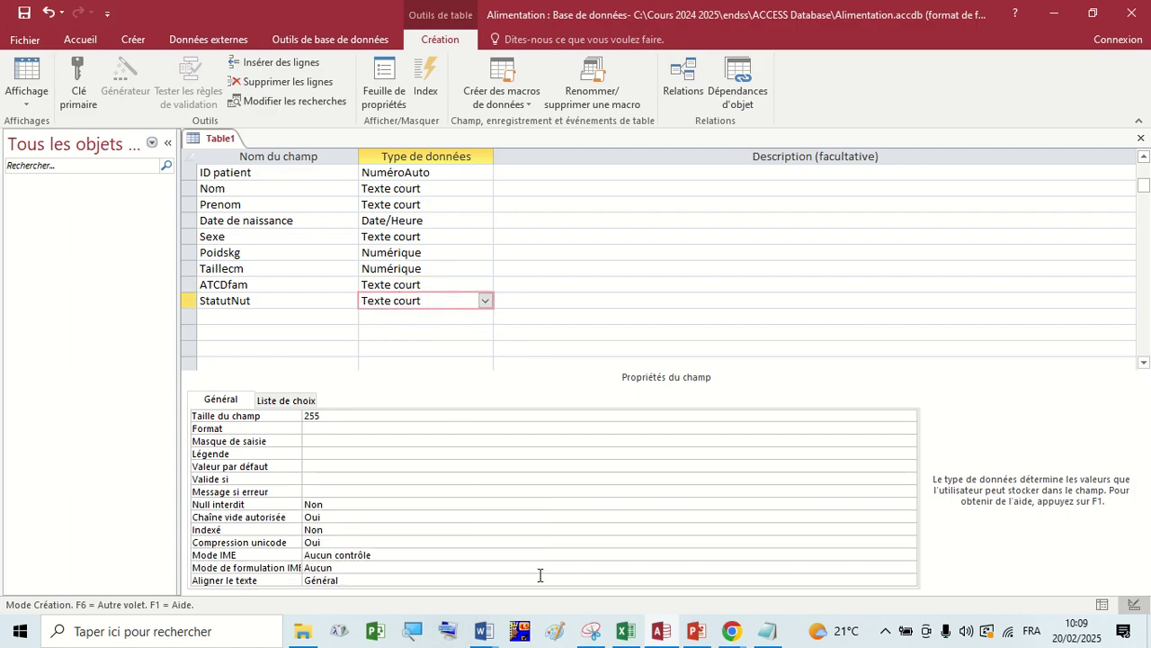
click(696, 630)
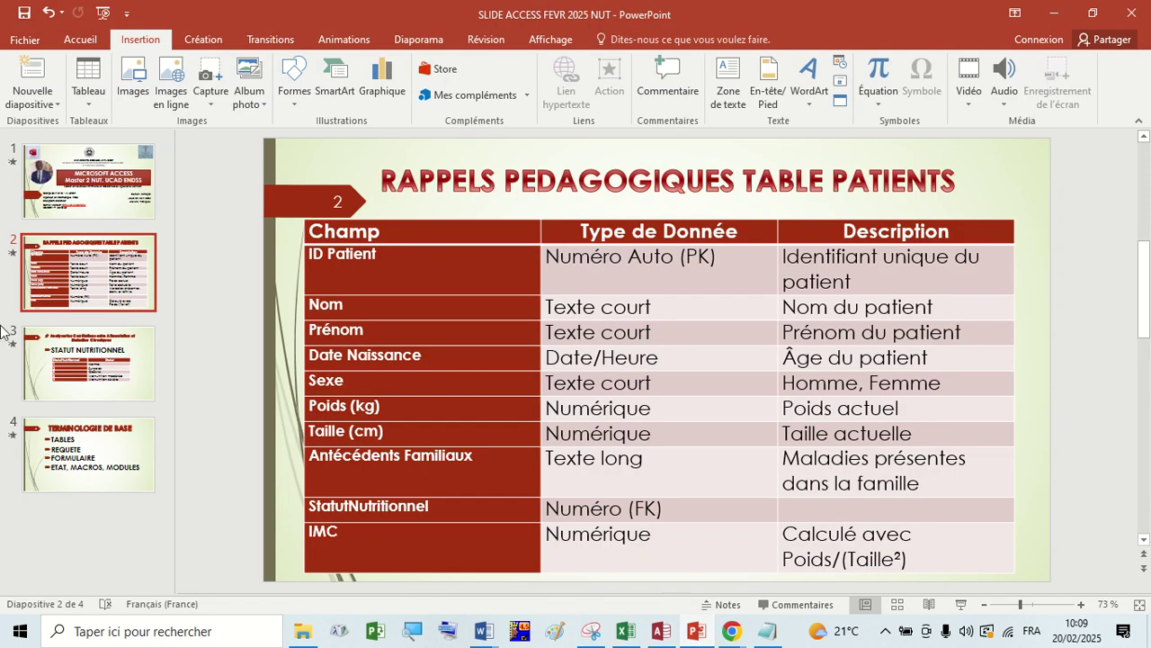
click(108, 364)
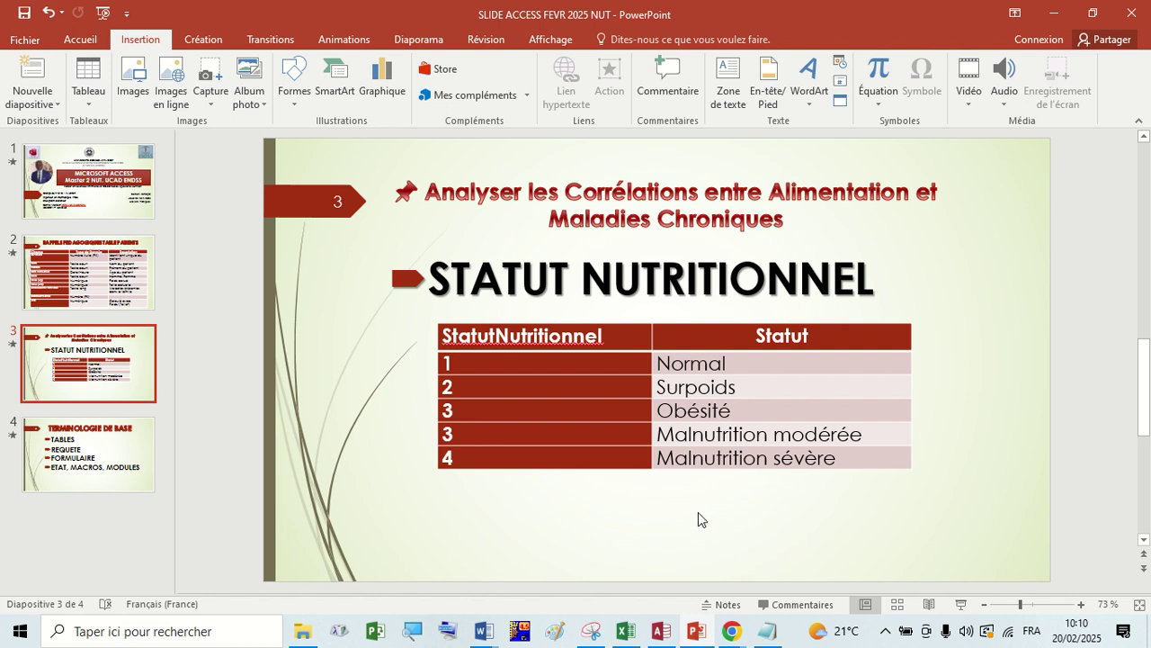
Return to Access and start the lookup wizard for the StatutNut field, choosing to type in the desired values
click(670, 635)
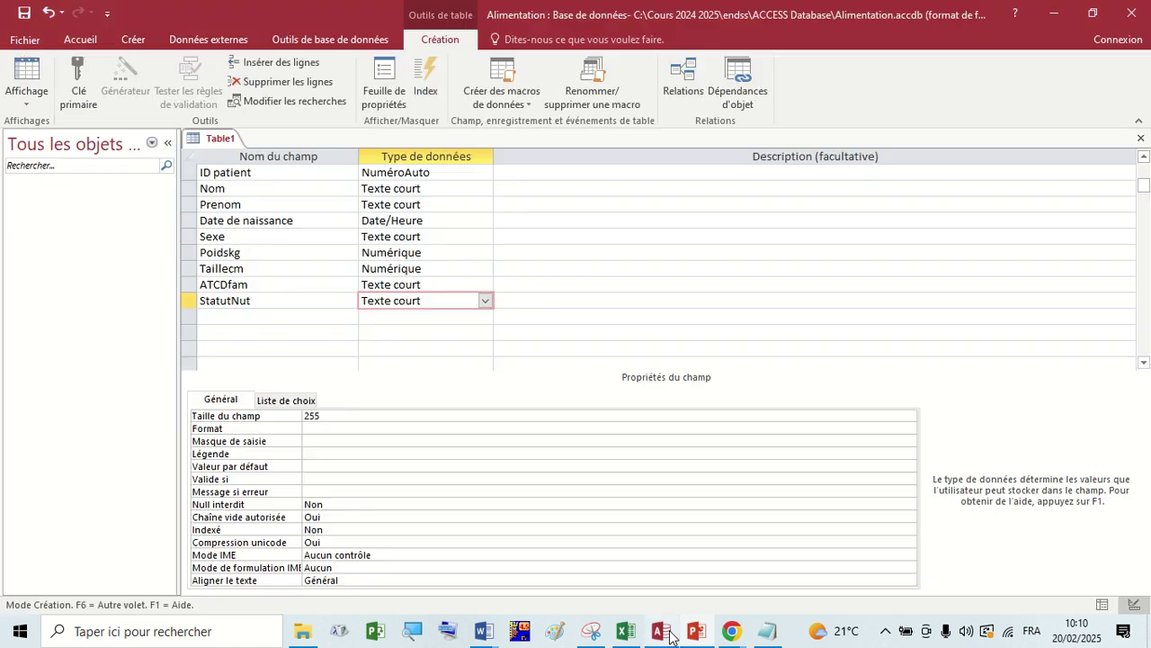
click(484, 302)
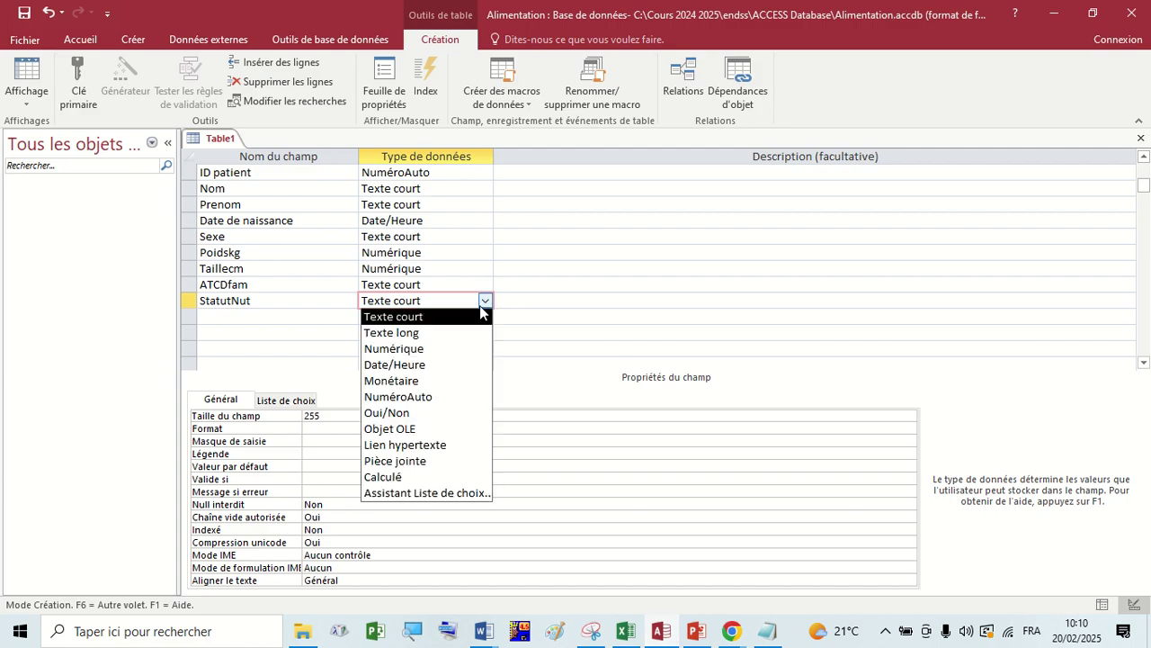
click(420, 495)
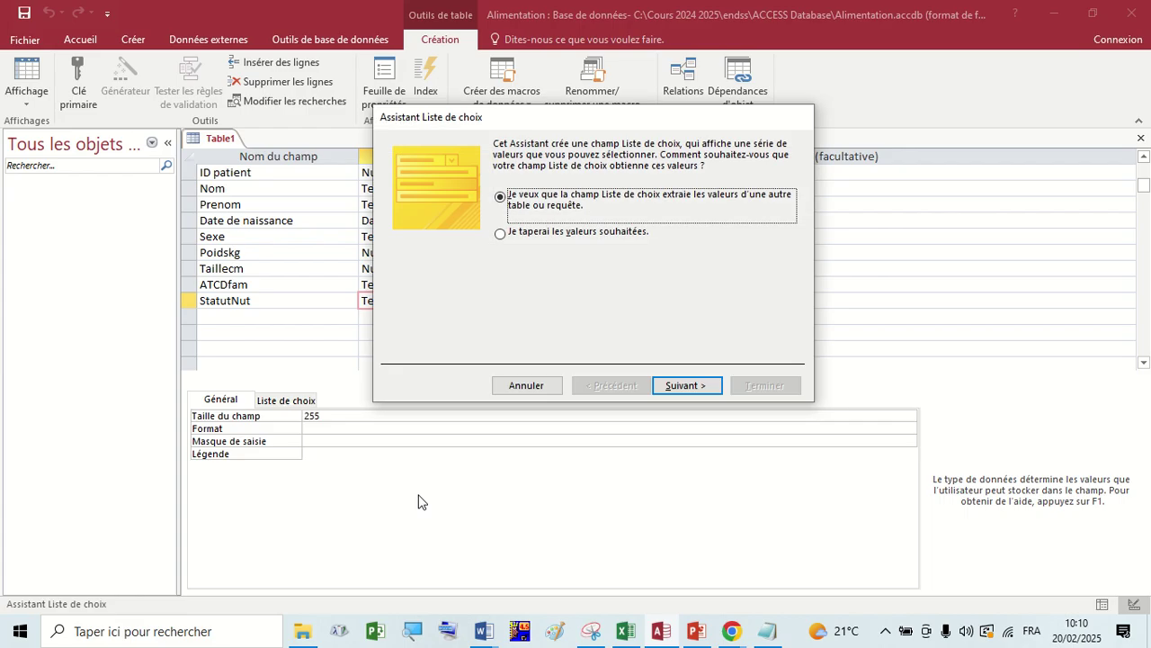
click(534, 236)
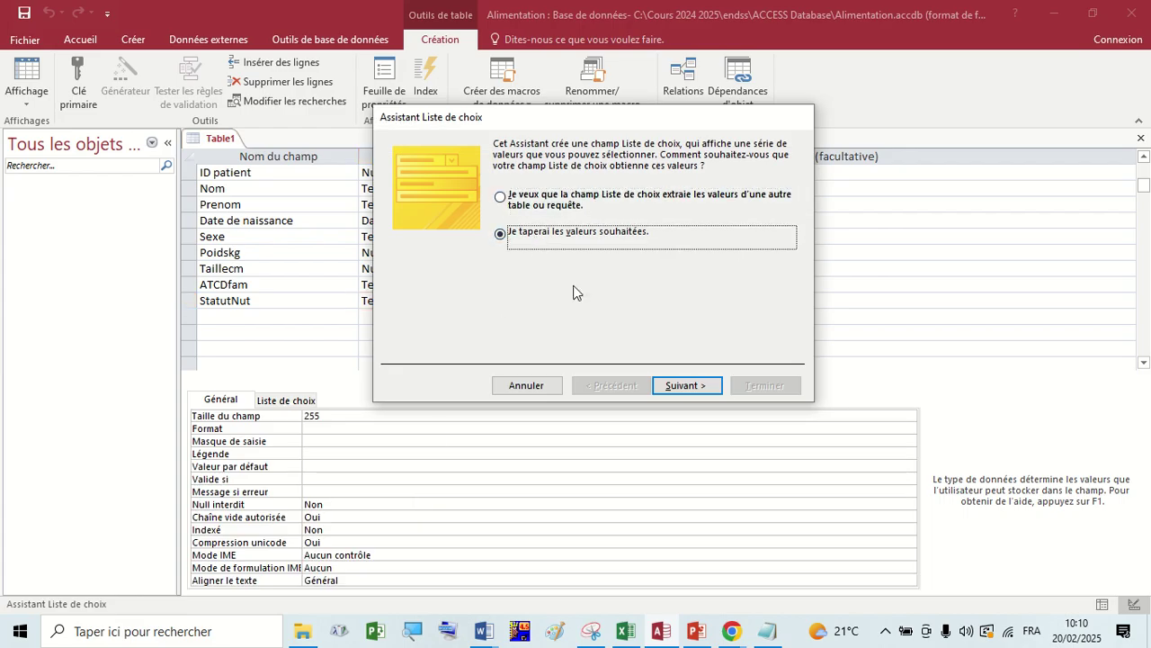
click(687, 387)
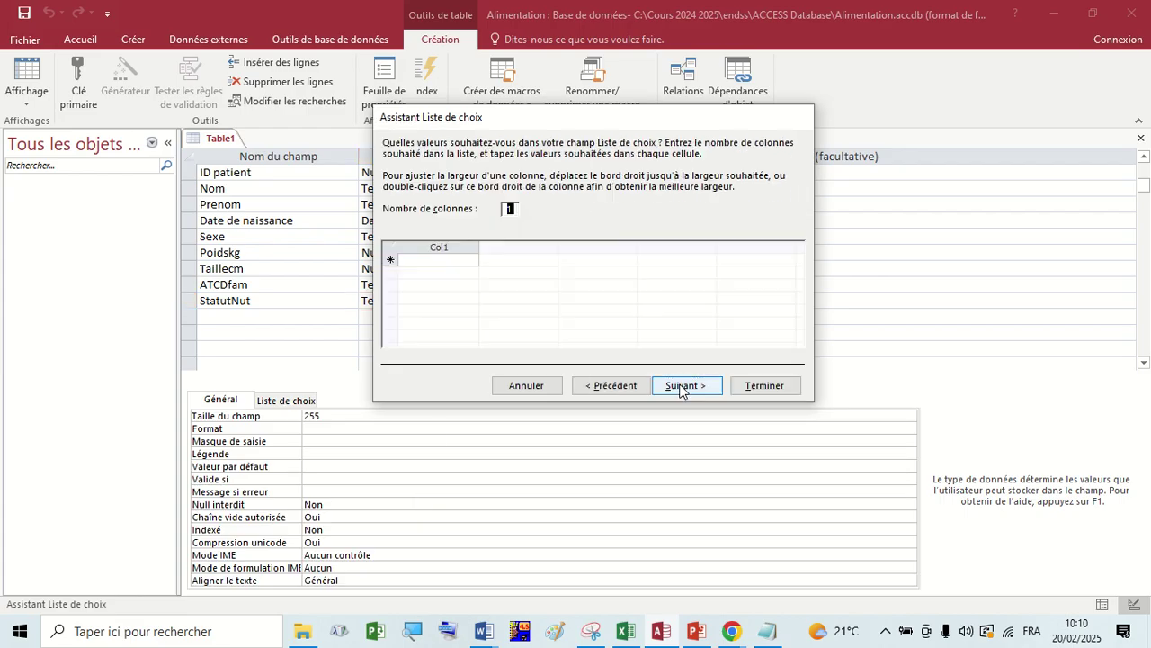
Enter Normal and Surpoids as the first two lookup values, checking the wording on the PowerPoint slide
click(442, 259)
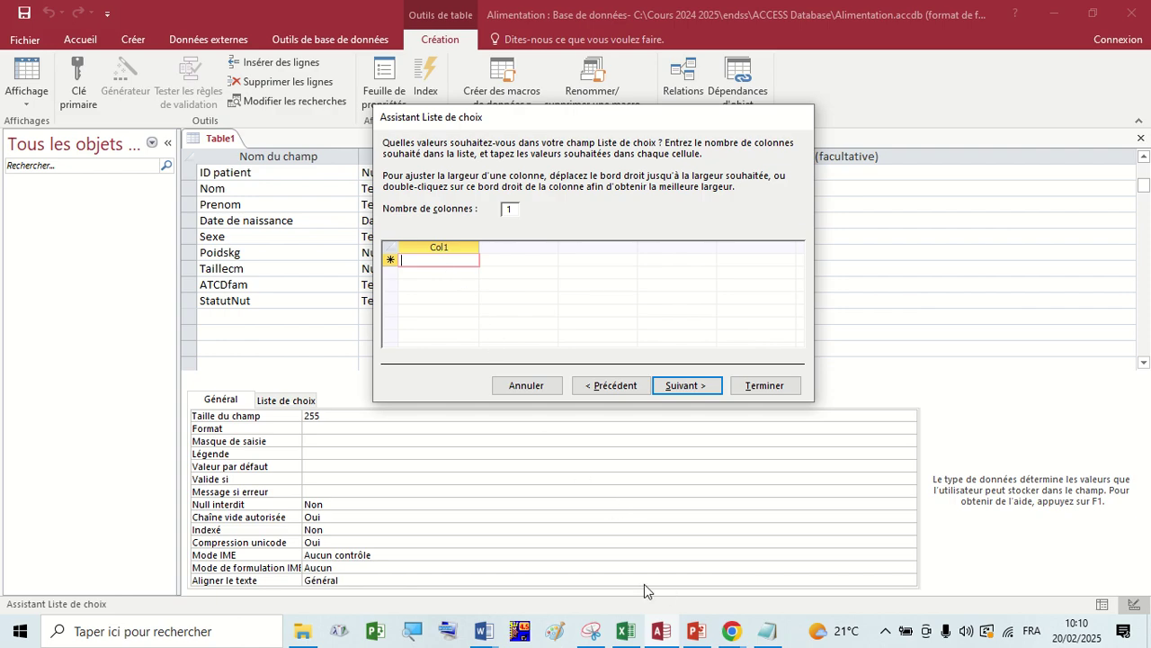
text(Normal)
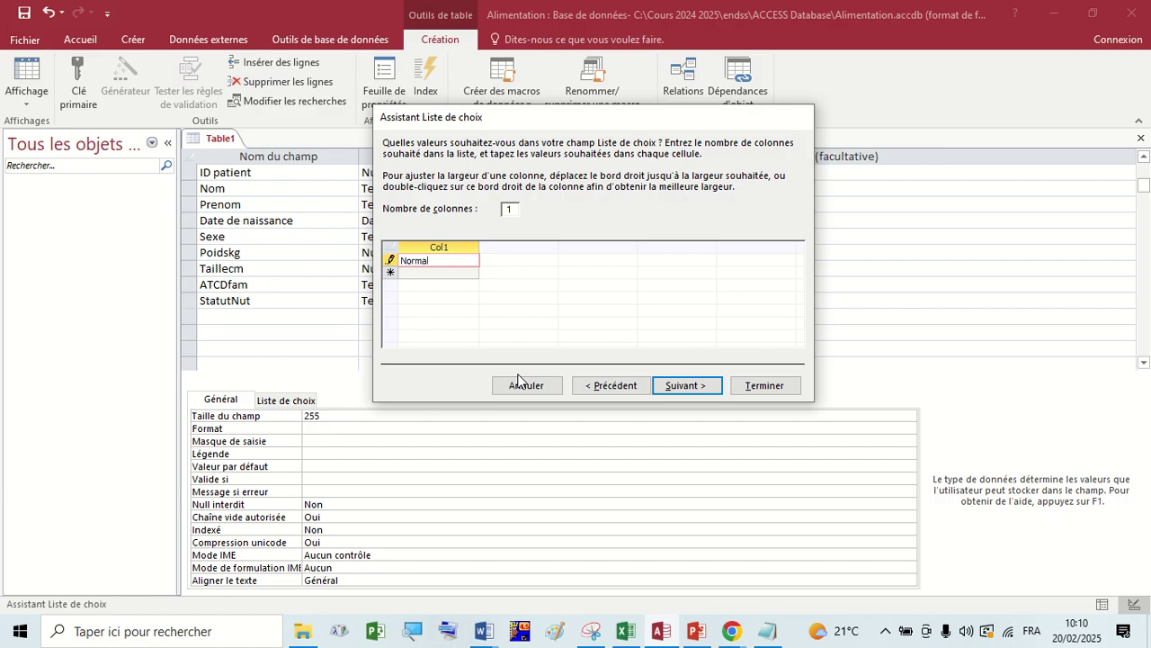
key(Return)
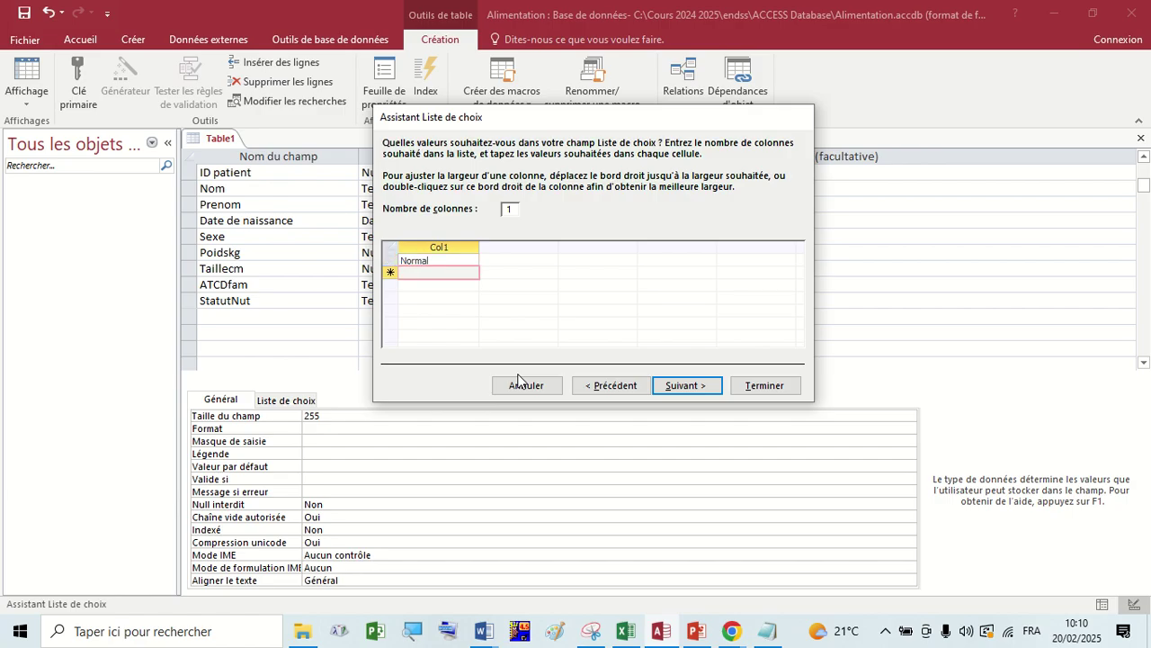
click(729, 635)
click(702, 635)
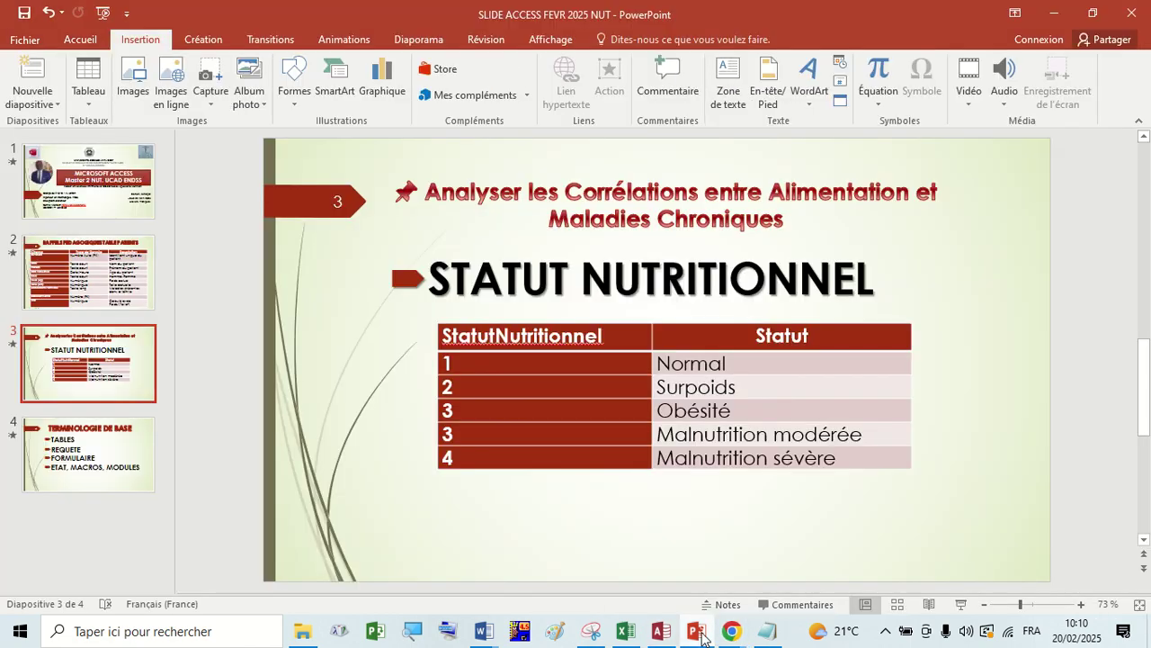
click(699, 635)
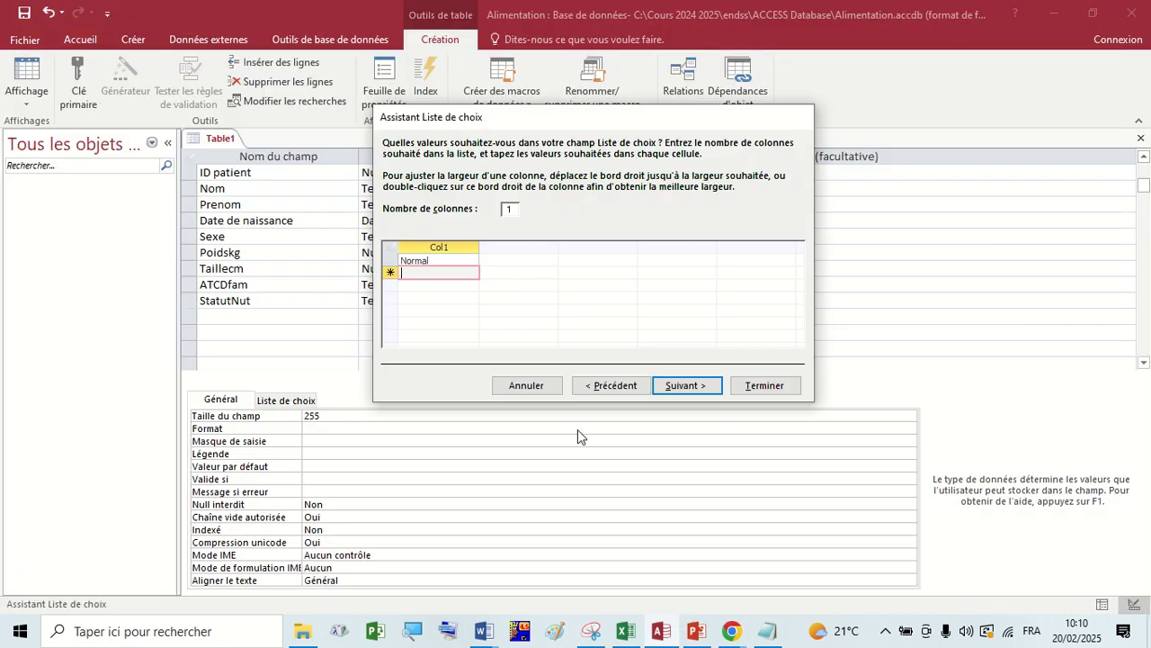
text(Surpoids)
Add Obesité as the third value of the StatutNut lookup list
click(432, 285)
key(Caps_Lock)
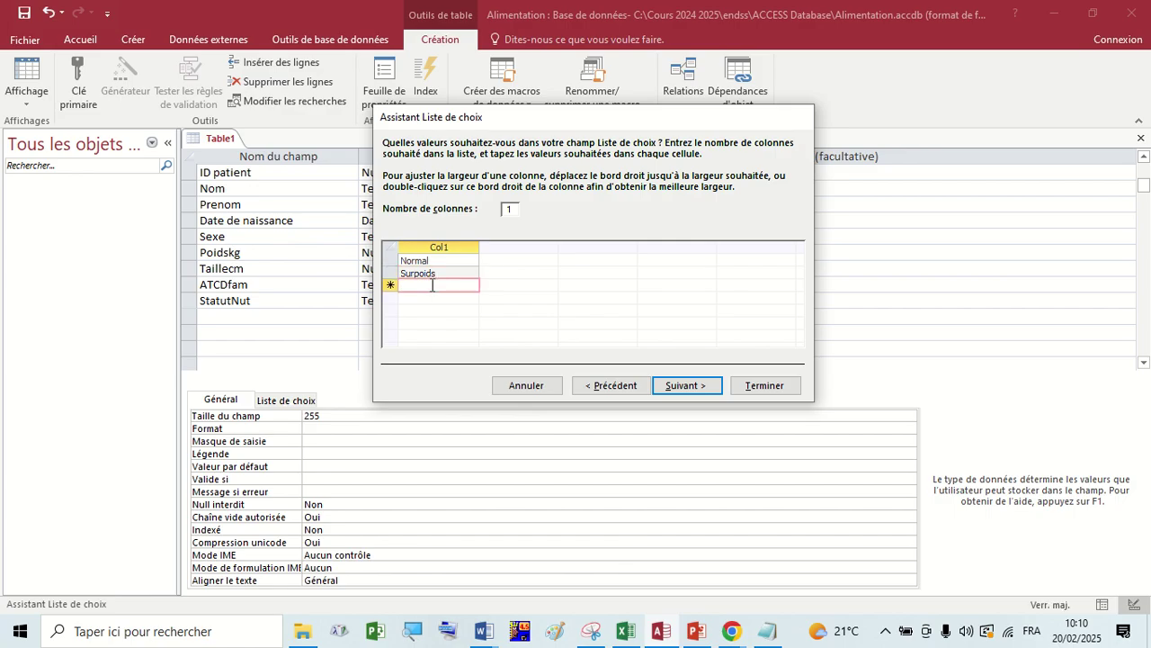
text(O)
key(Caps_Lock)
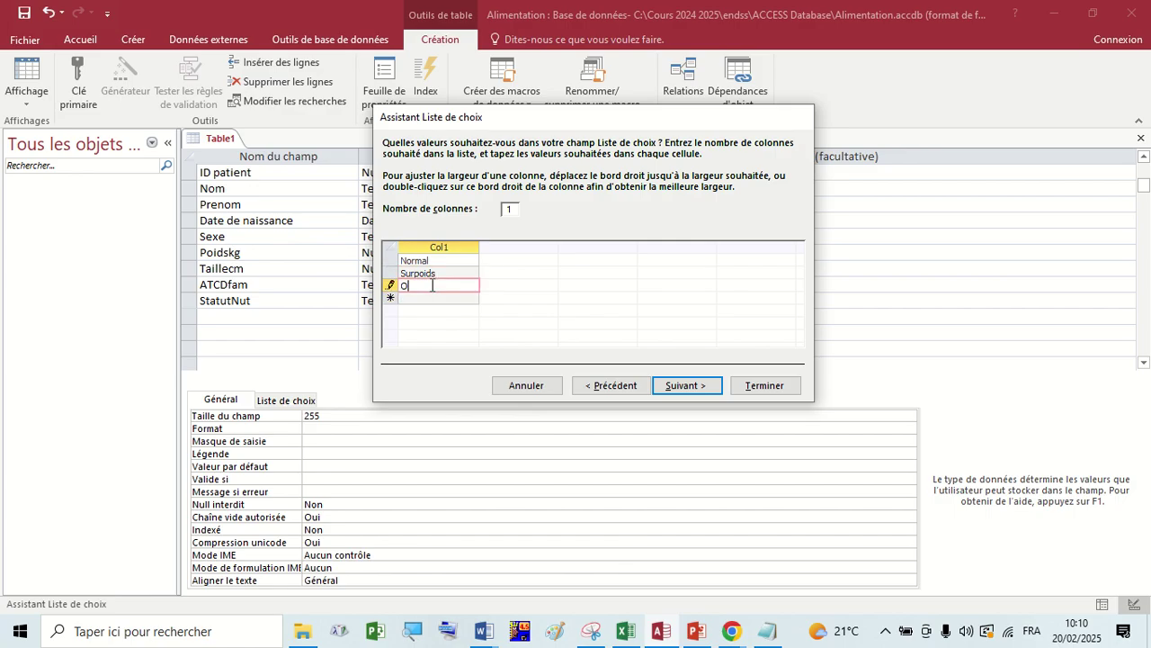
text(besite)
Copy "Malnutrition modérée" from the PowerPoint status table and paste it as the fourth lookup value in Access
click(415, 300)
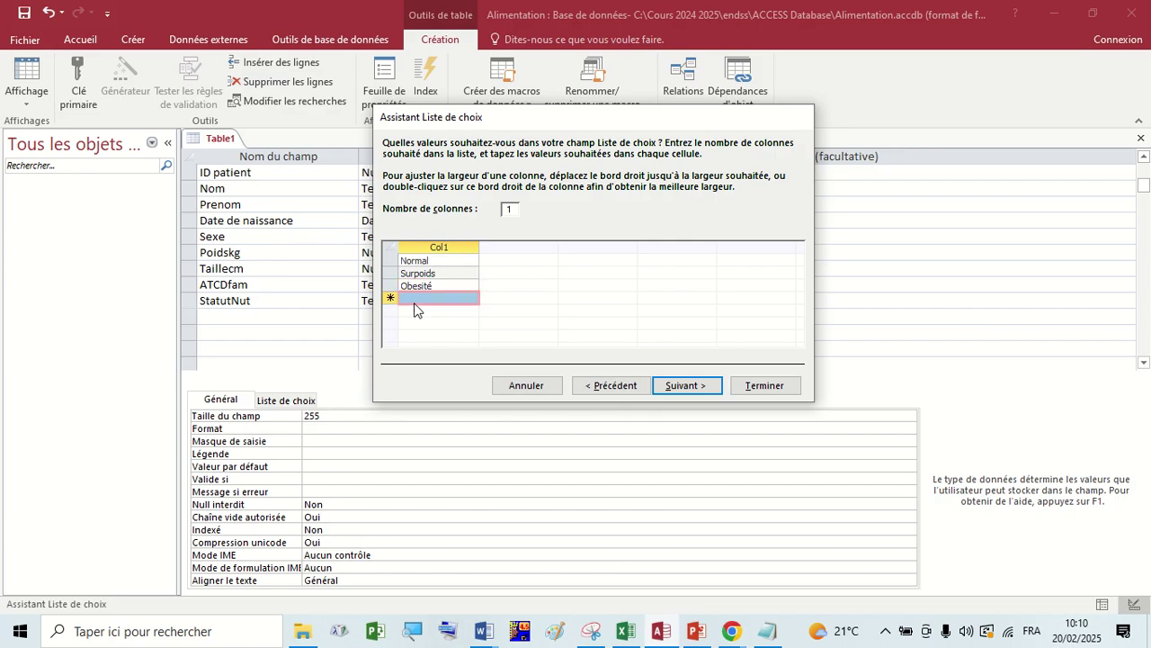
click(414, 302)
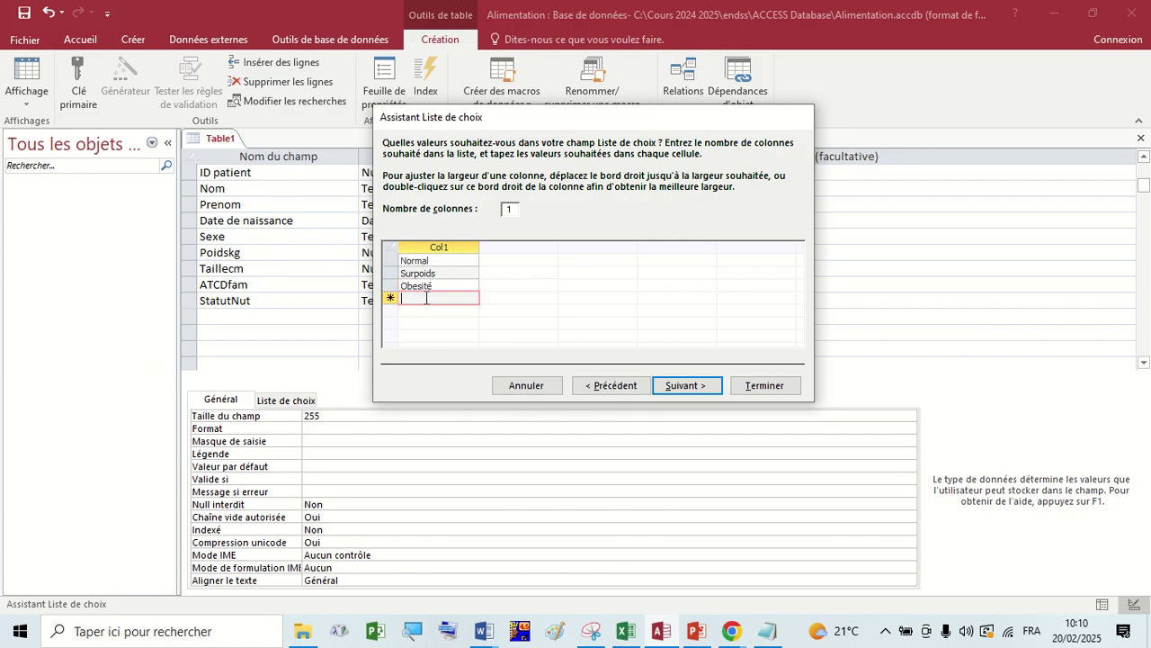
click(695, 635)
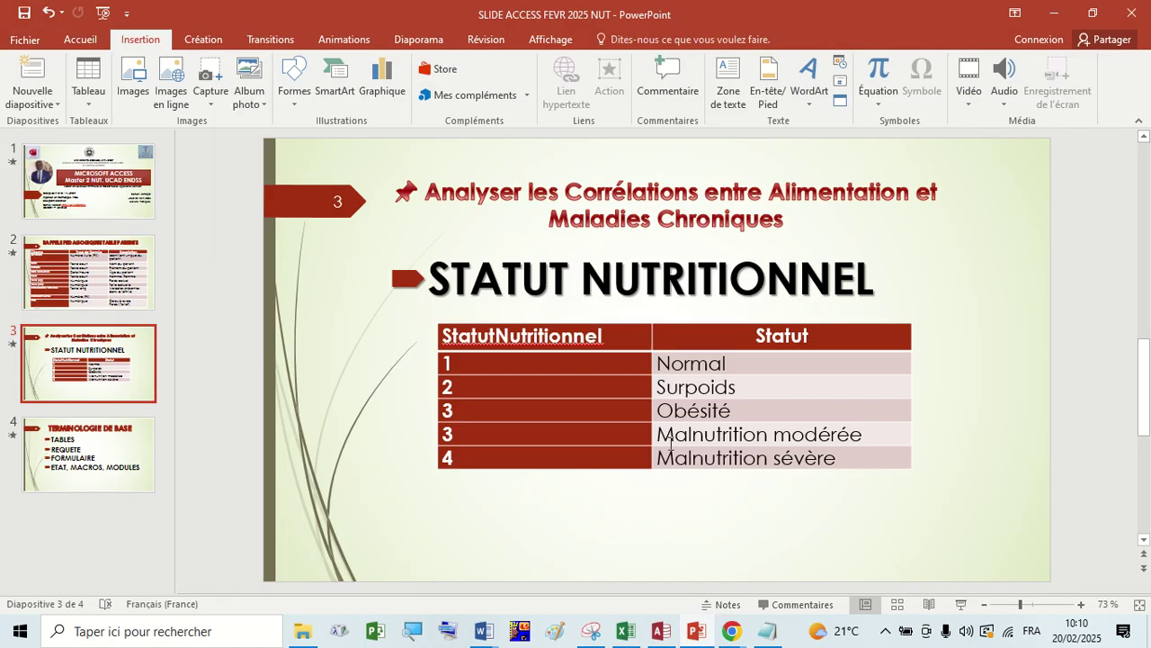
drag(661, 435, 863, 437)
key(ctrl+c)
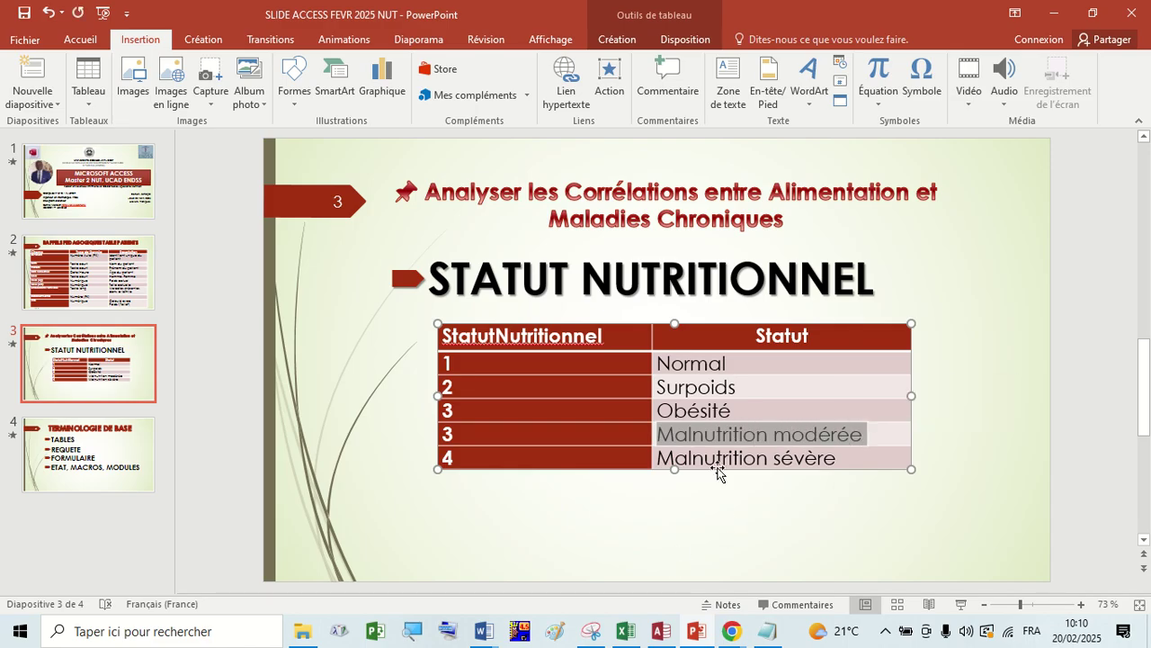
click(670, 635)
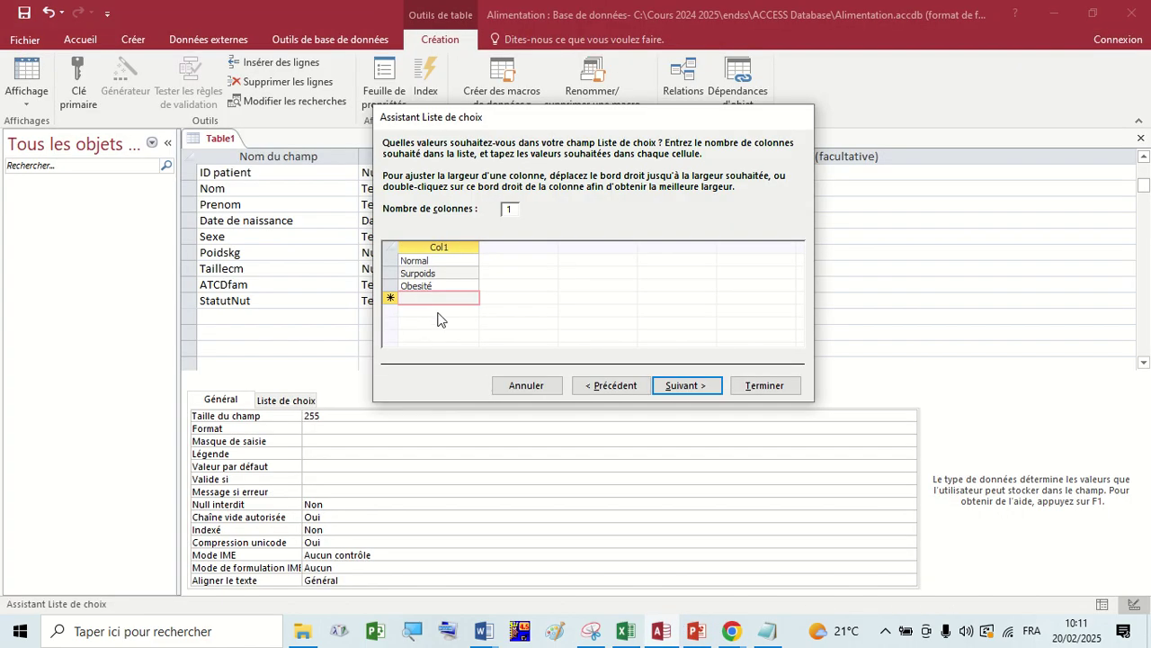
key(ctrl+v)
Paste the copied text as a fifth lookup value and change it to Malnutrition severe
click(419, 310)
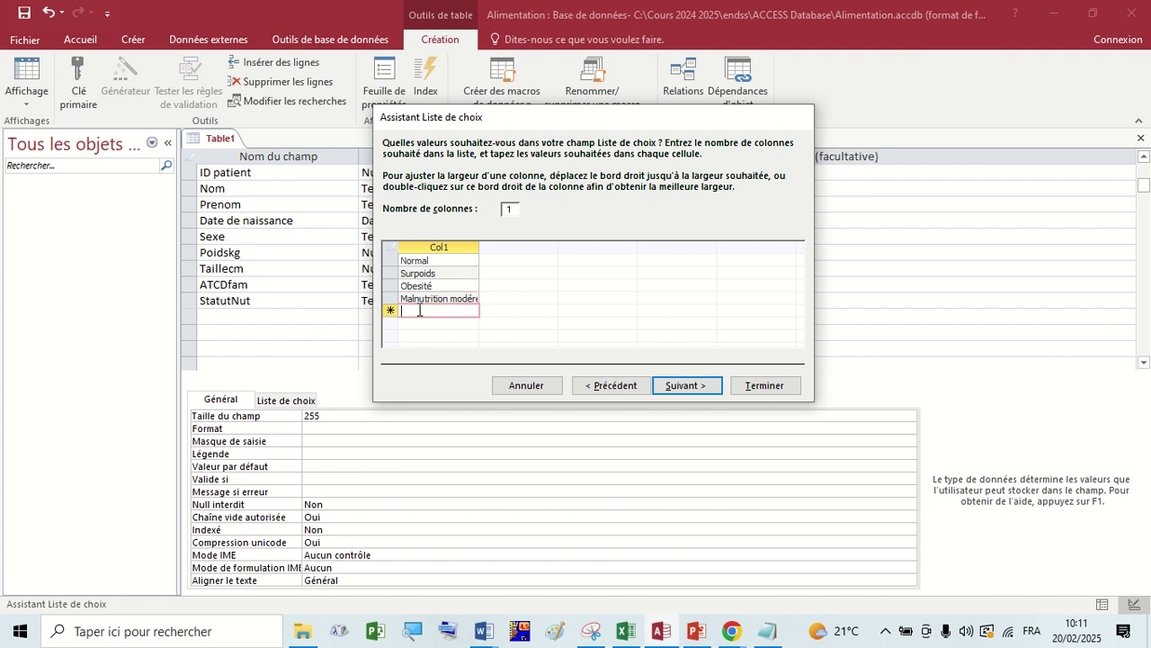
key(ctrl+v)
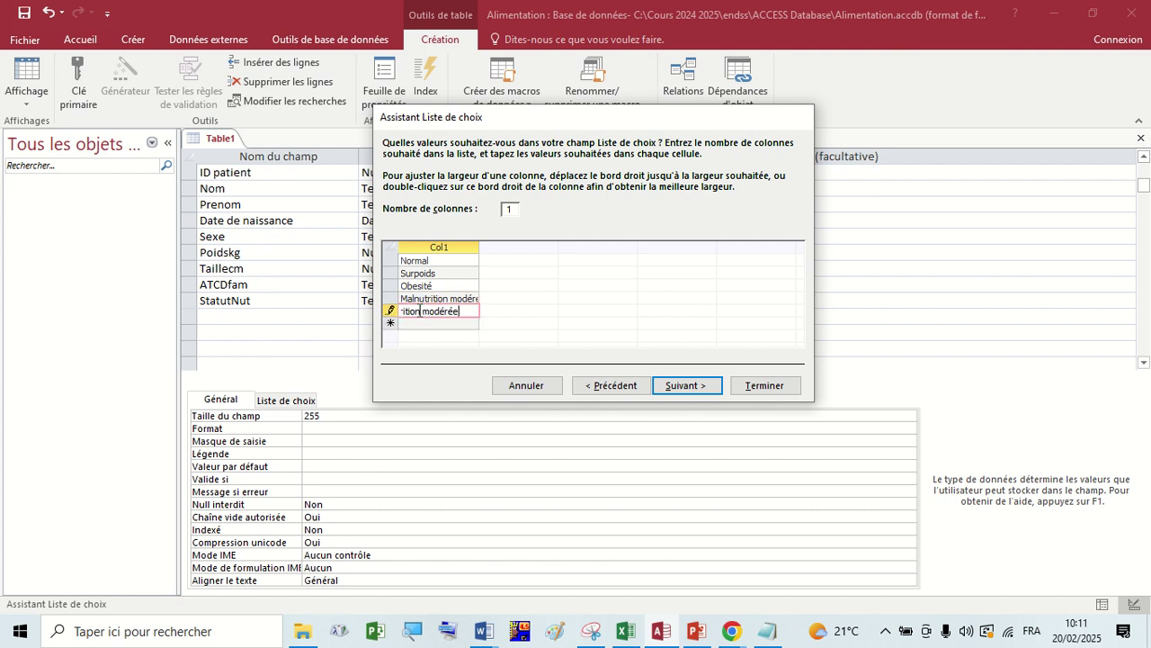
double_click(443, 312)
text(severe)
click(427, 286)
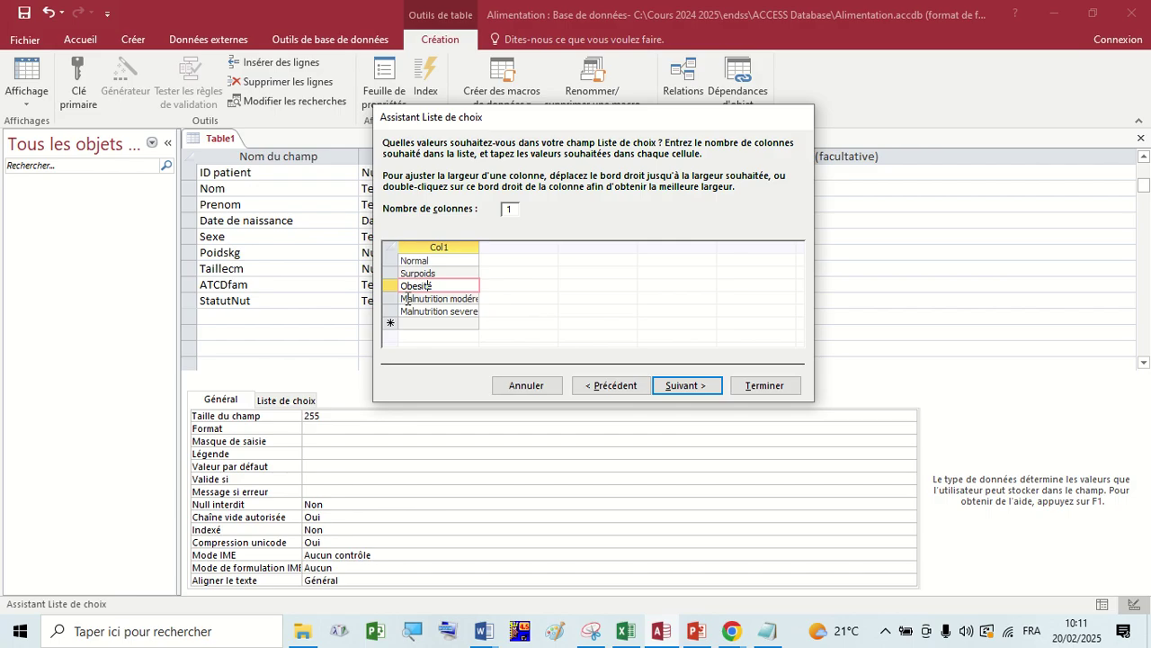
Move the wizard window off the field list and finish the lookup, keeping StatutNut as the label
drag(456, 124, 568, 107)
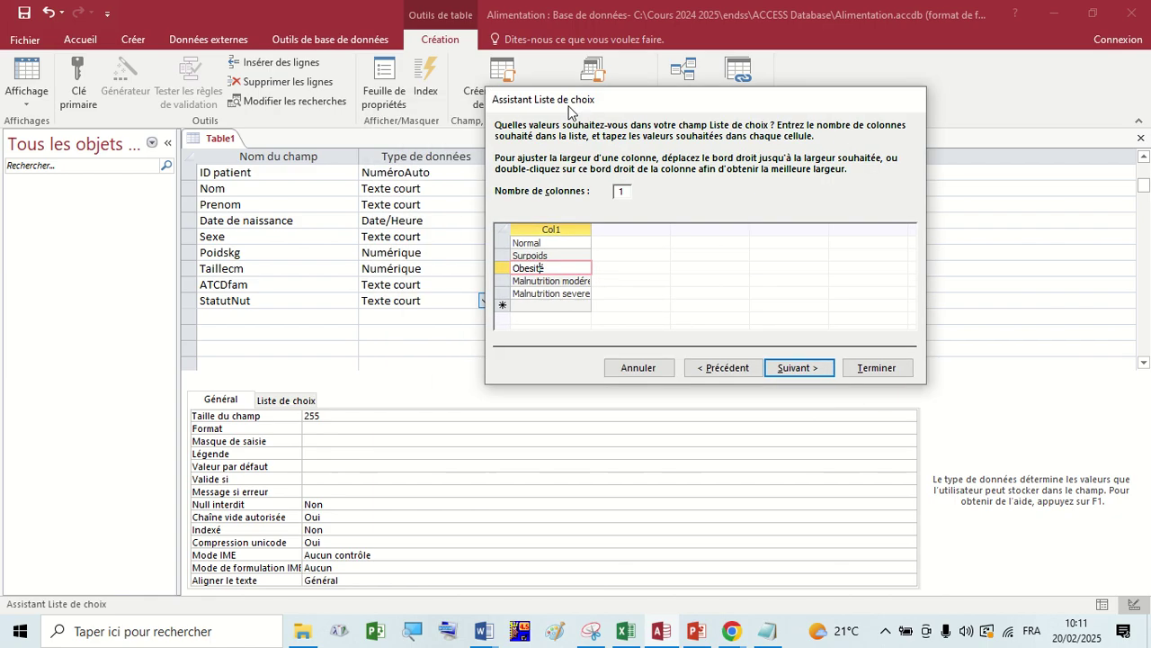
click(786, 368)
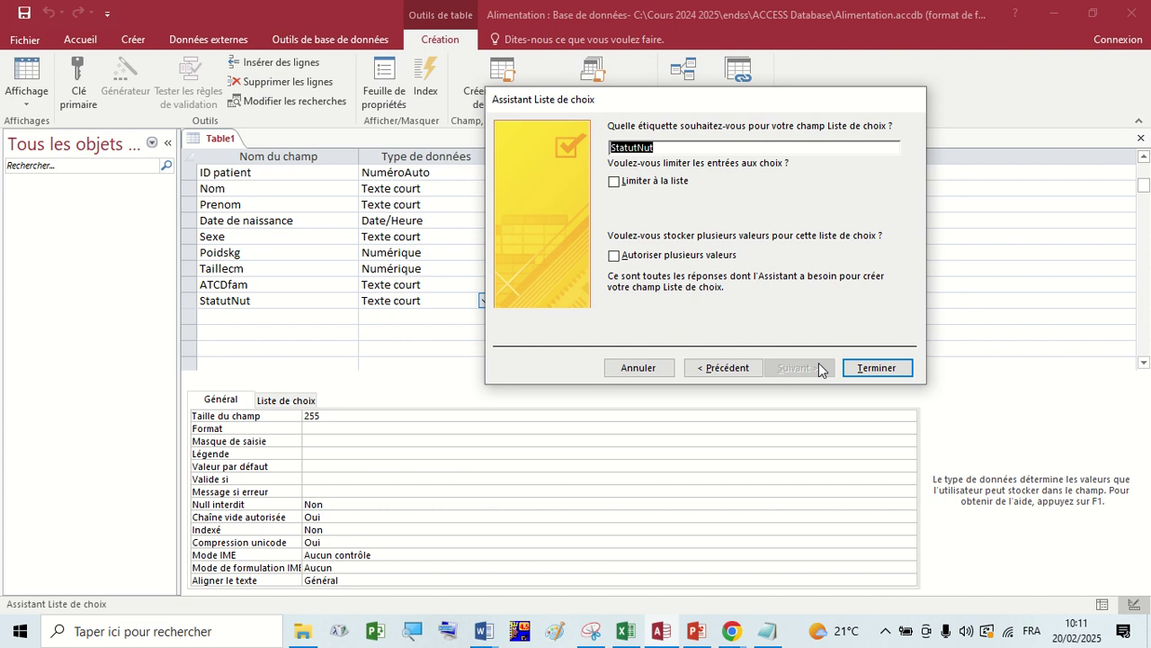
click(857, 367)
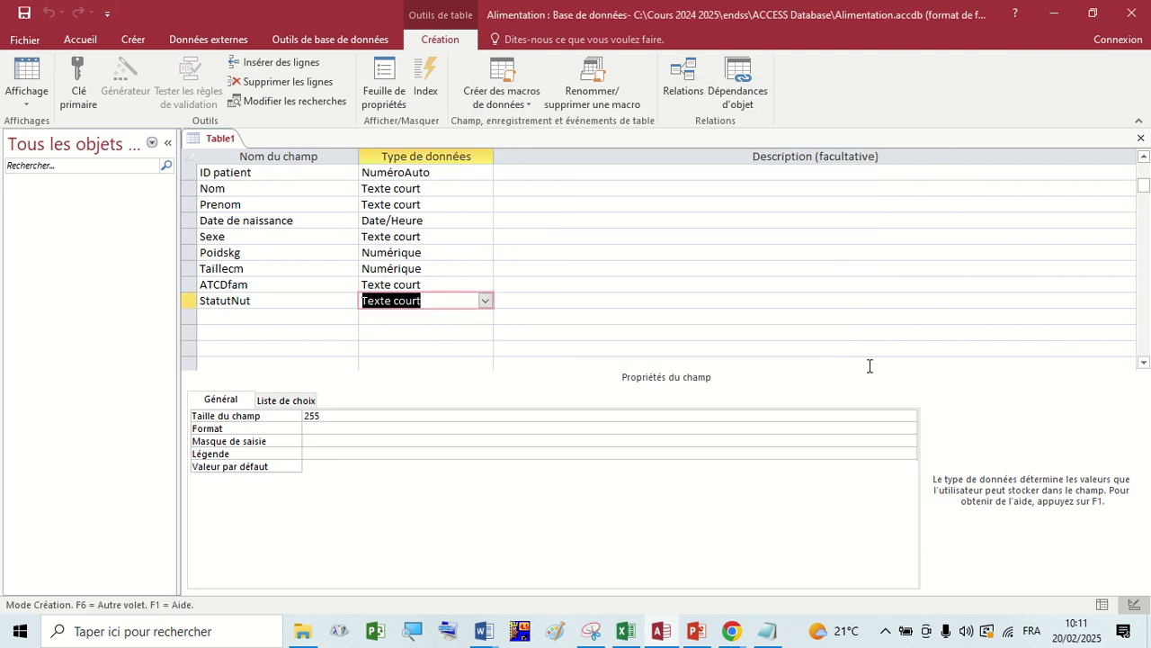
Add a field named statnut with the Texte court data type below StatutNut
click(241, 318)
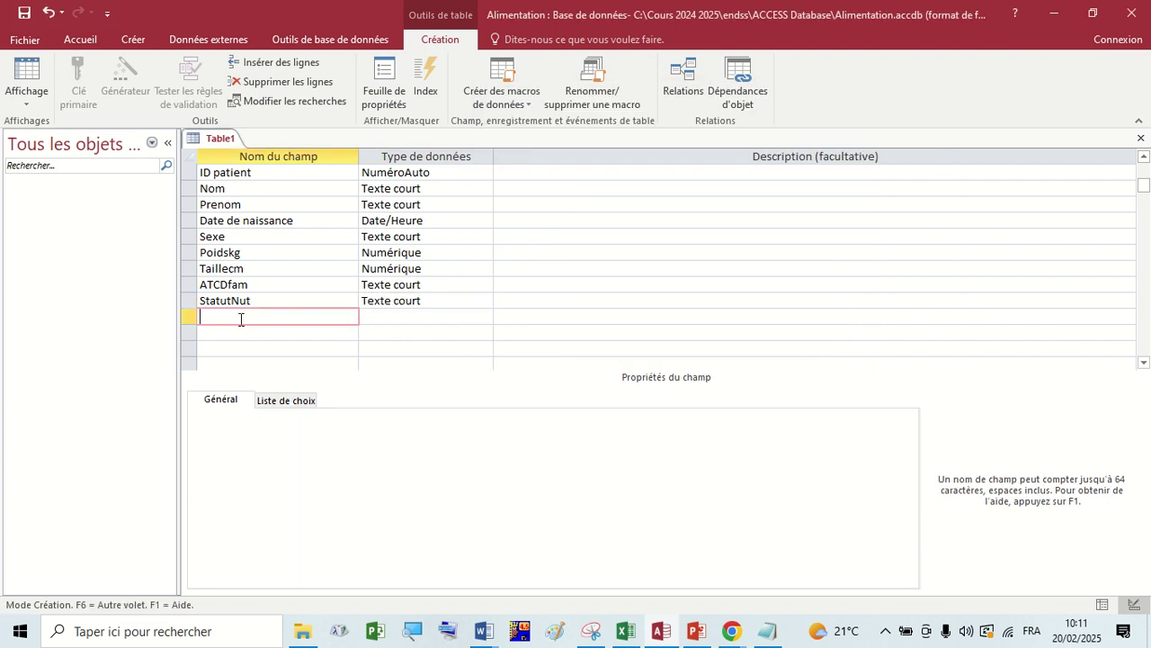
text(statnut)
click(402, 314)
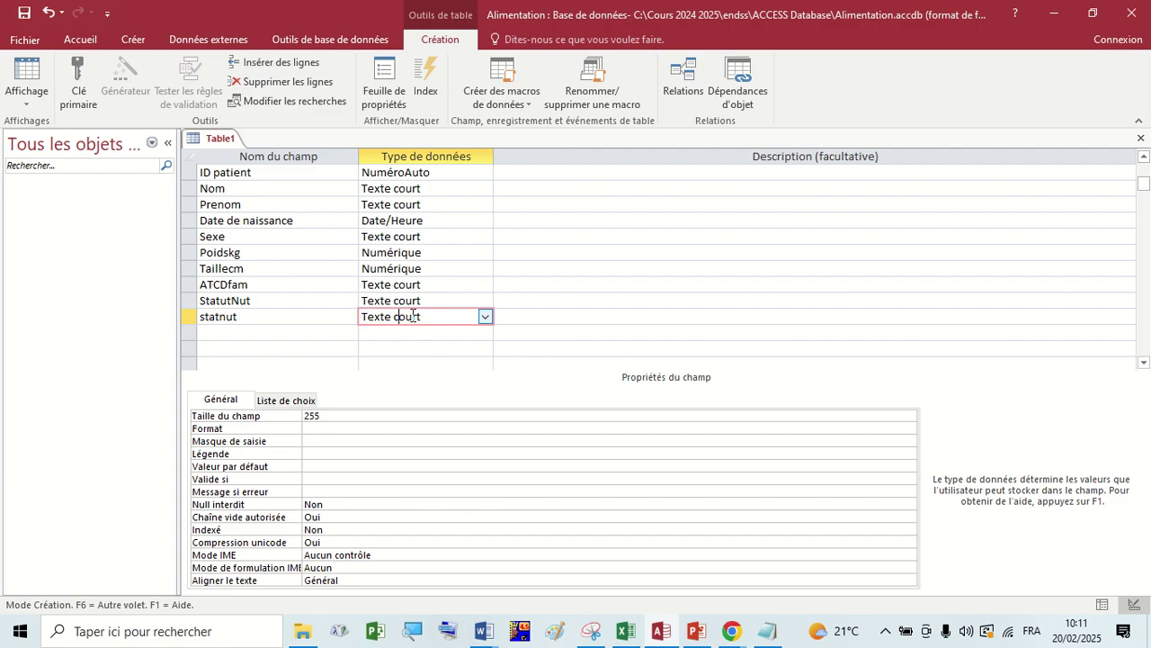
click(485, 316)
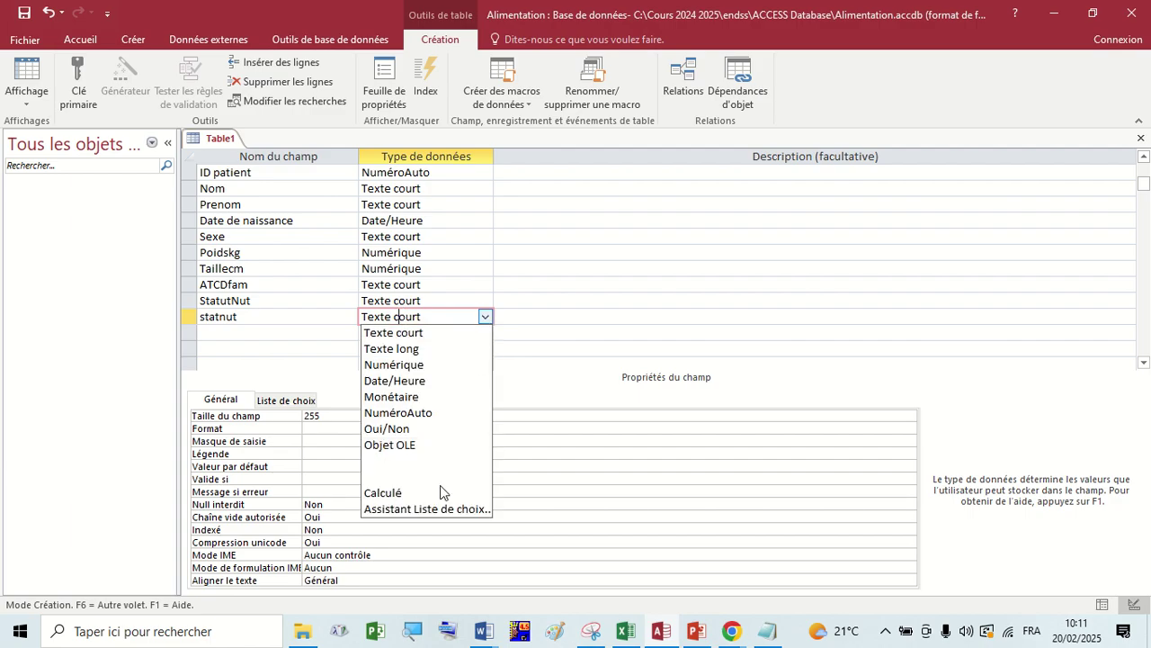
click(438, 509)
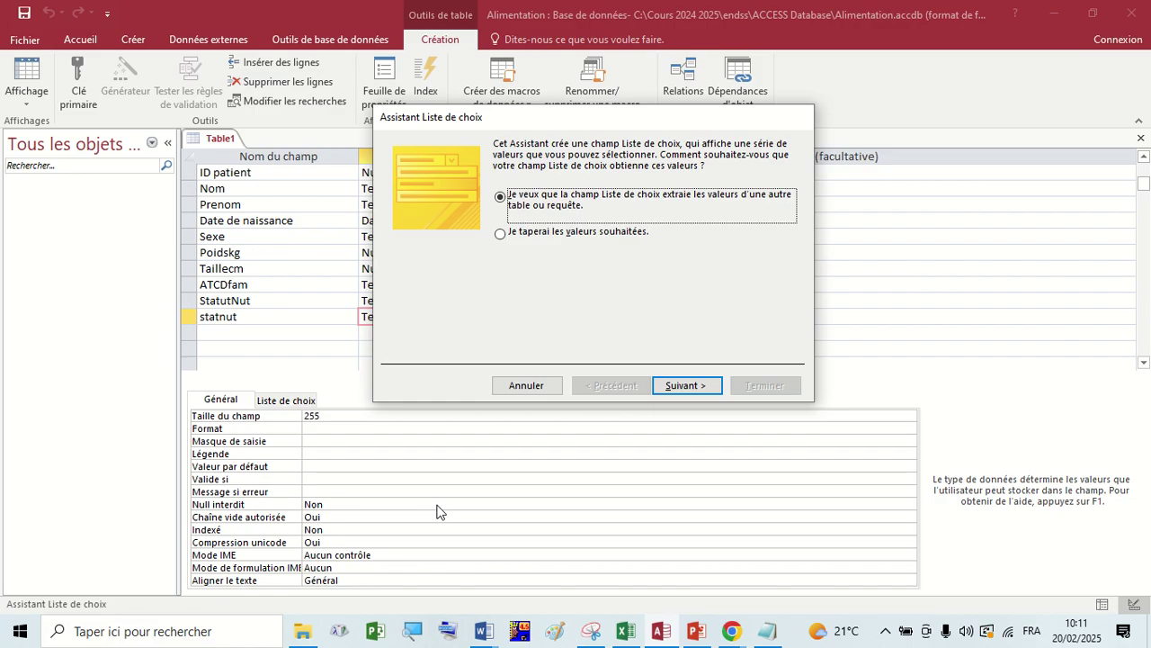
click(514, 234)
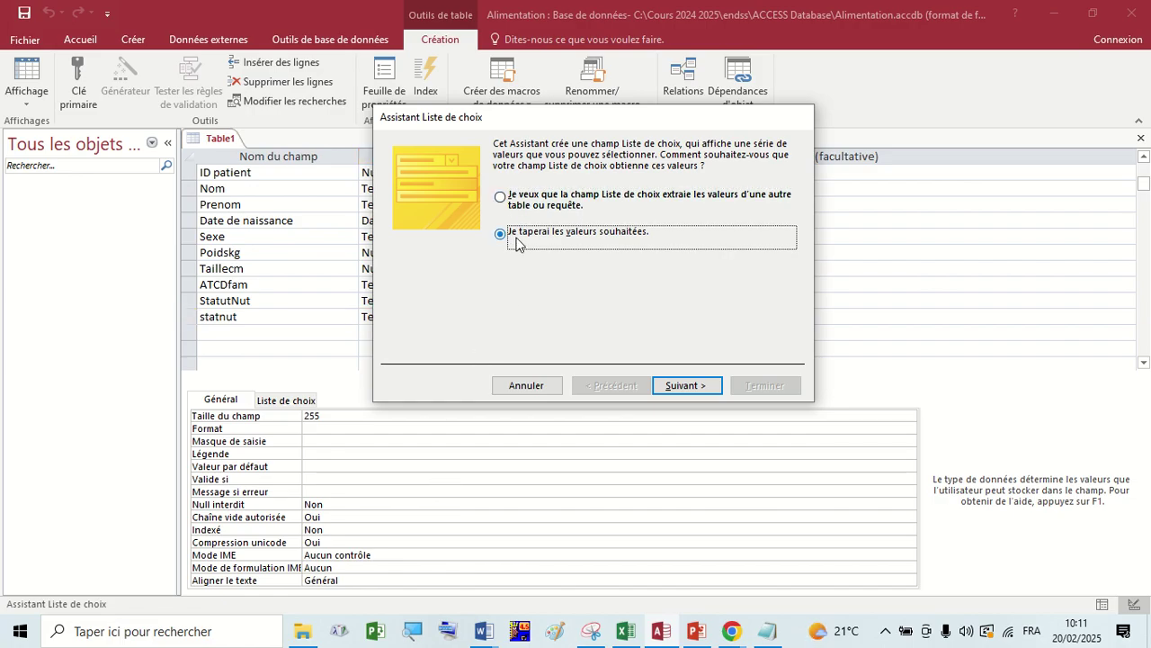
click(495, 236)
click(685, 385)
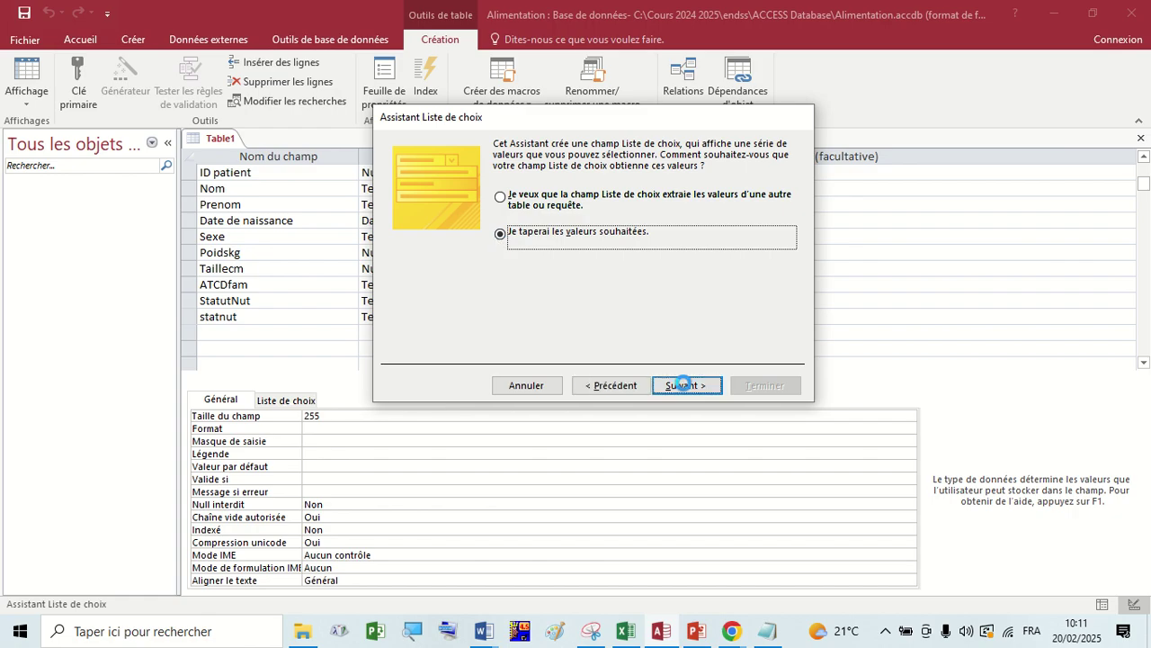
click(609, 386)
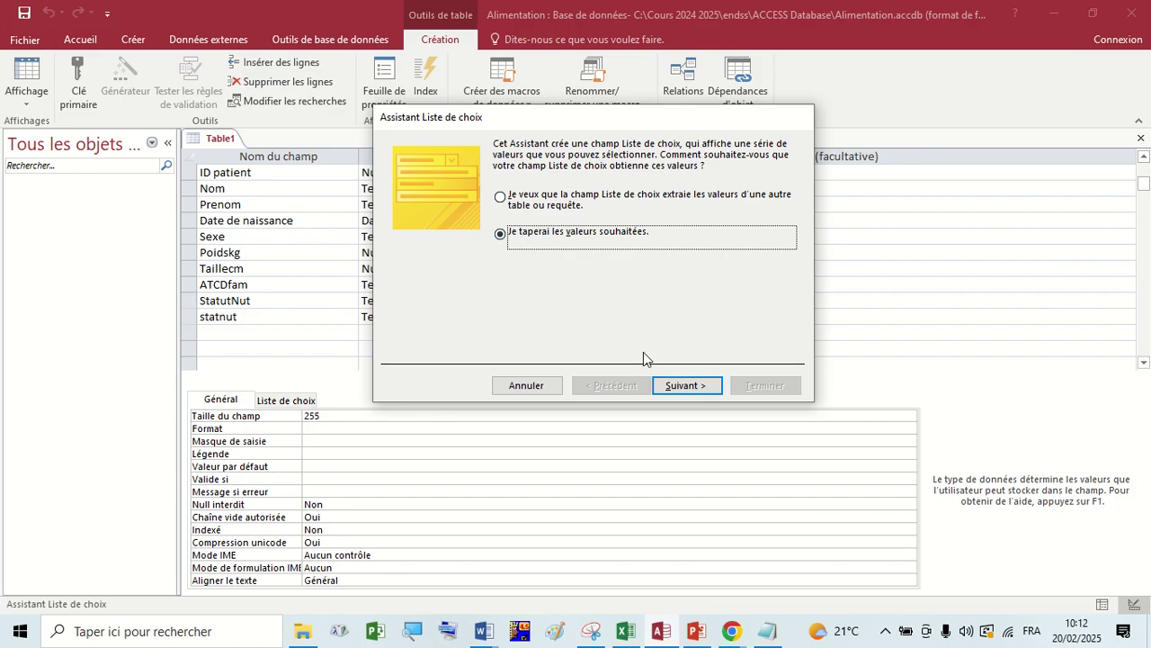
click(669, 387)
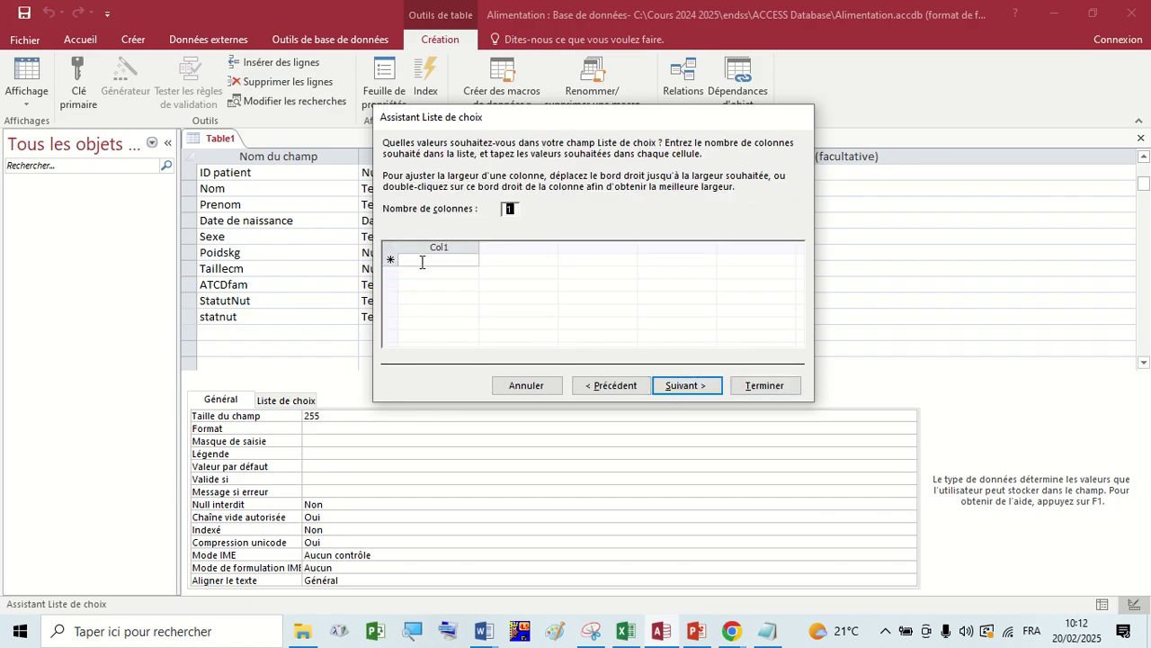
click(422, 260)
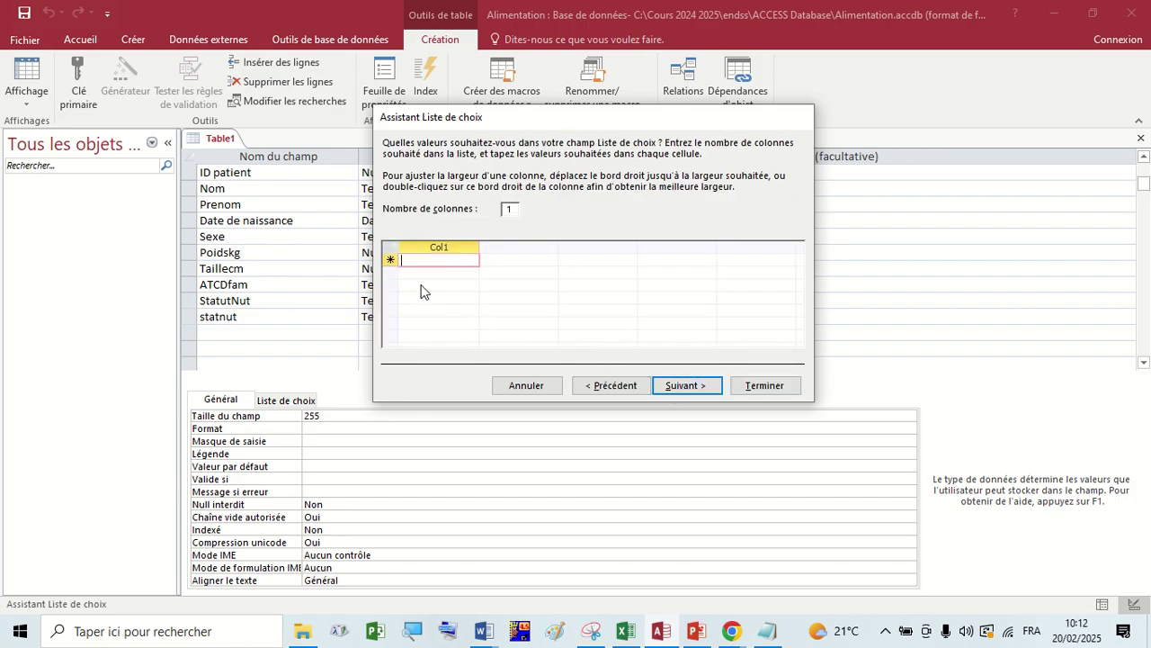
text(hhhhhh)
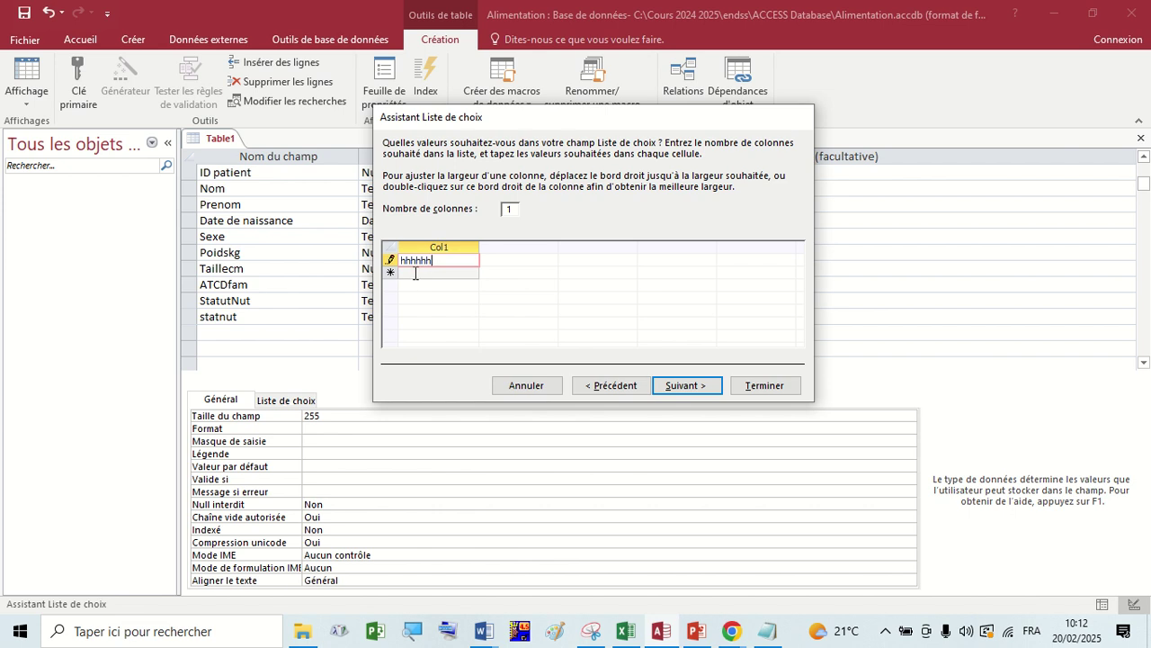
click(415, 273)
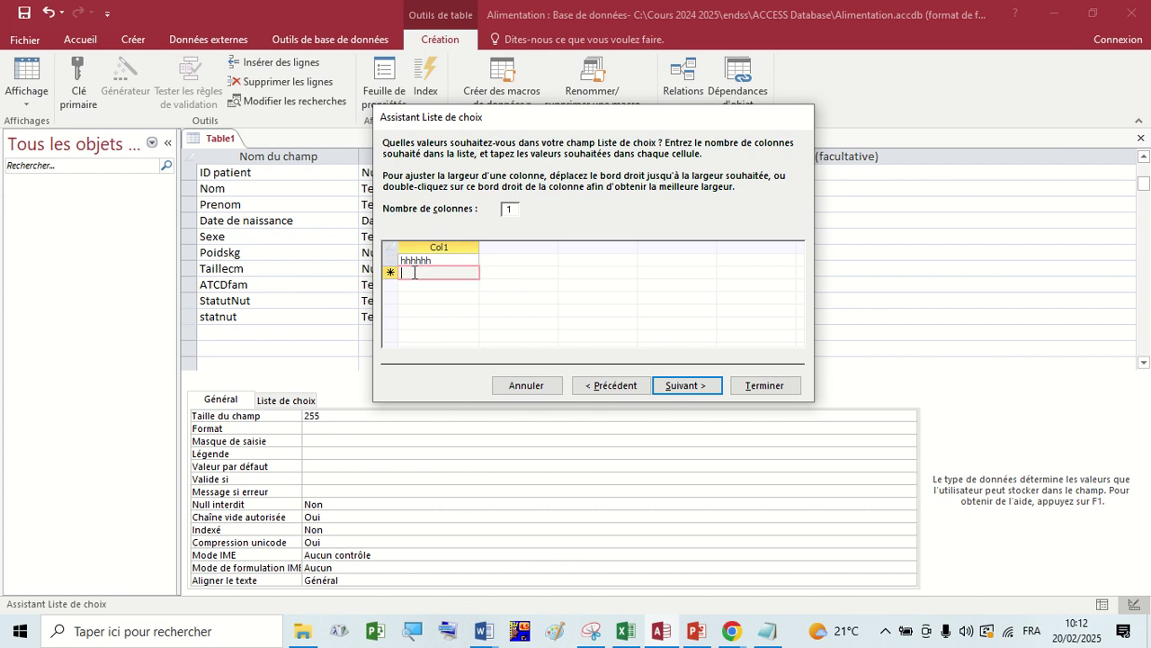
text(hhhhh)
click(411, 286)
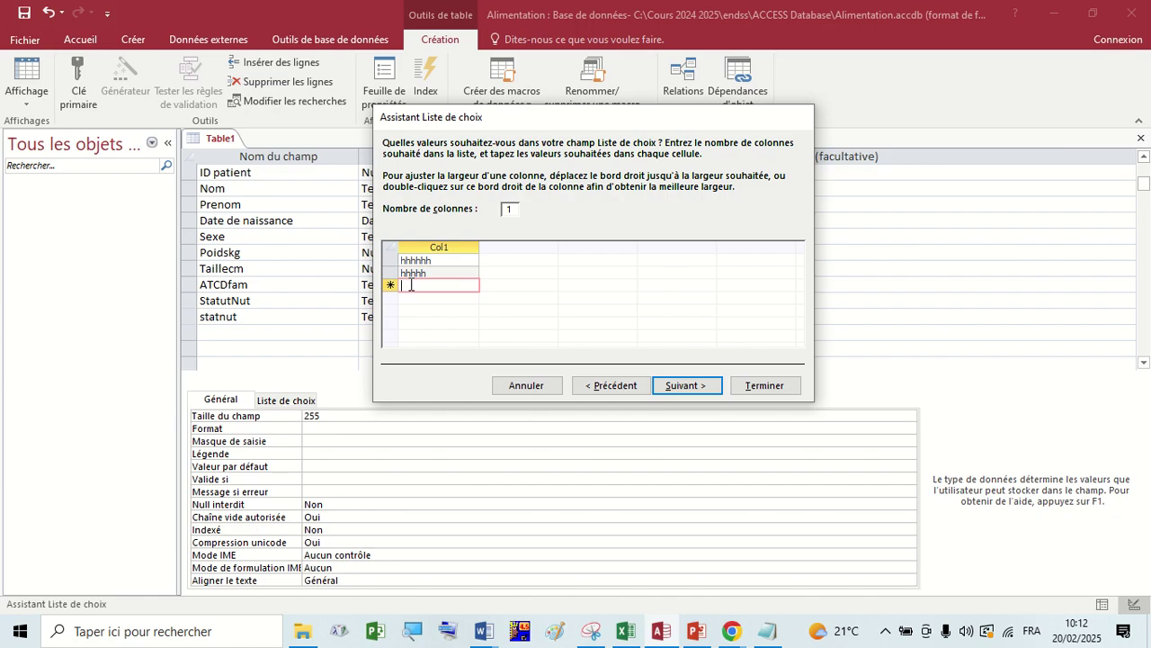
text(hhh)
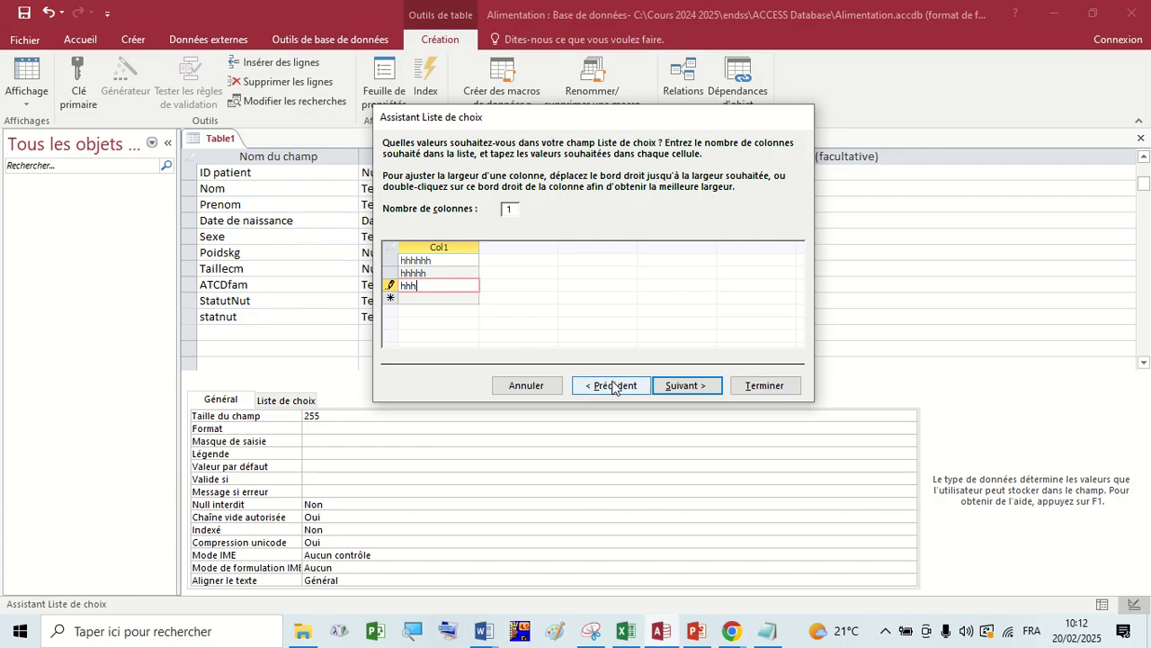
click(520, 388)
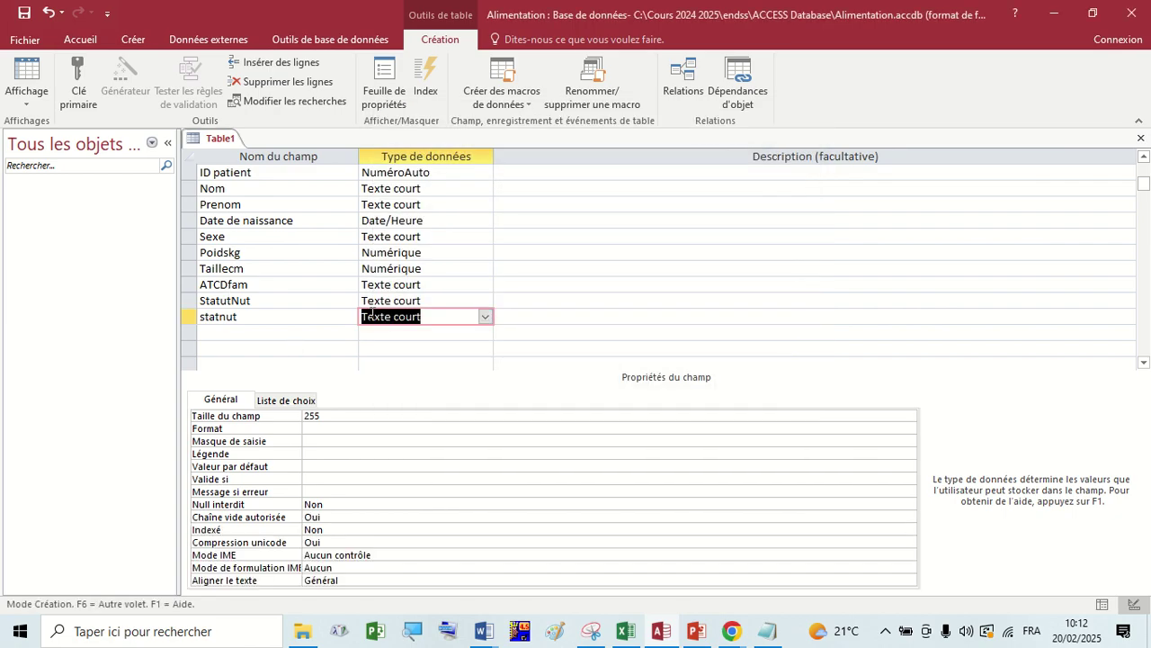
Examine the lookup list properties of the StatutNut field
click(268, 399)
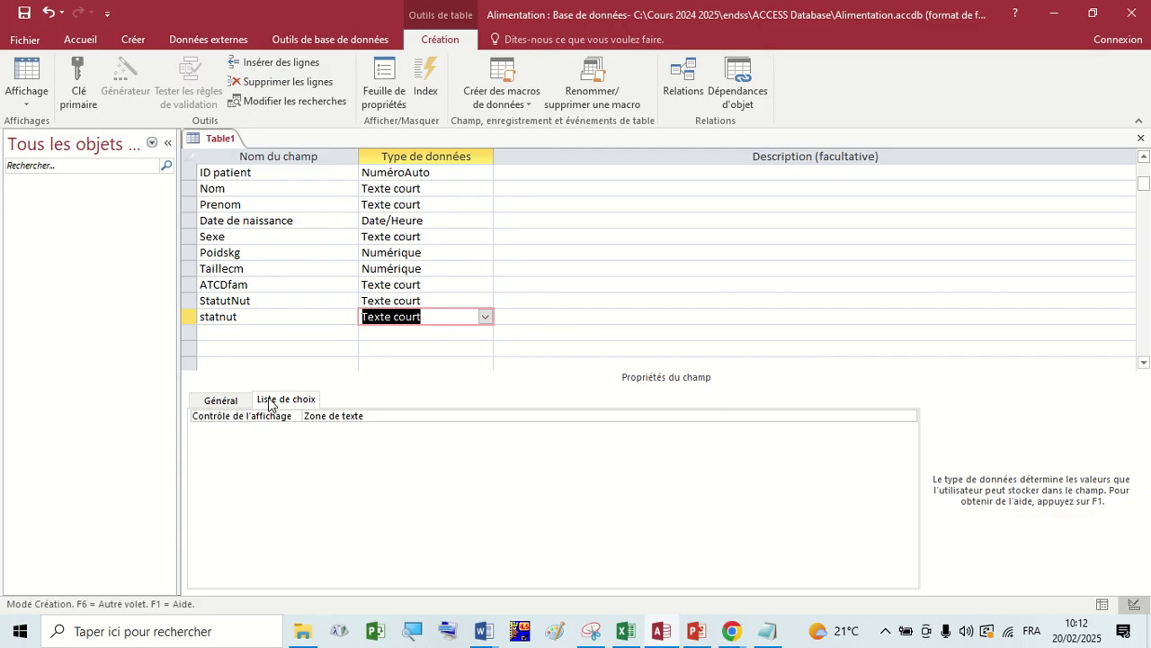
click(279, 299)
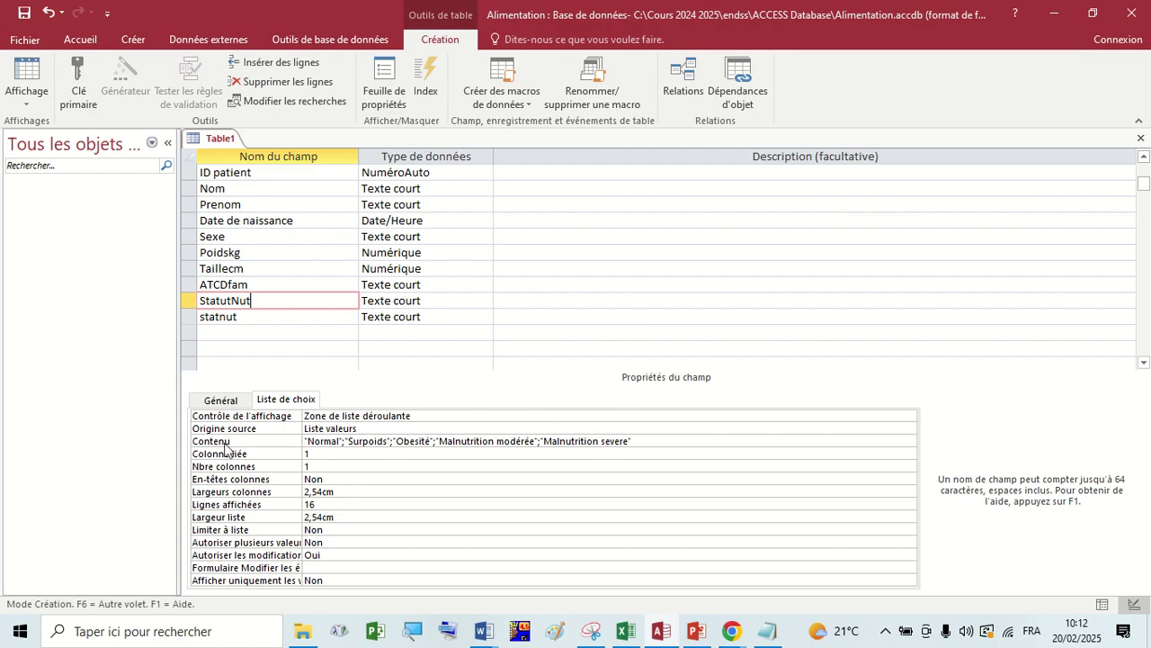
Delete the four empty rows above the ID patient field
scroll(270, 308, up, 2)
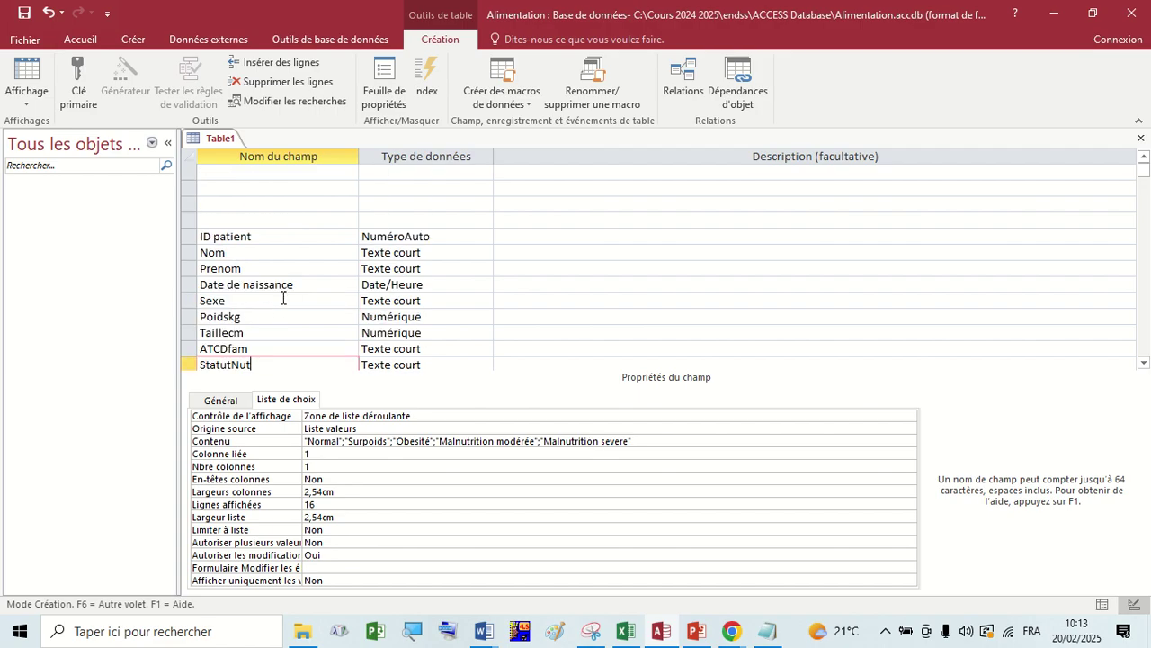
drag(187, 224, 187, 157)
right_click(277, 195)
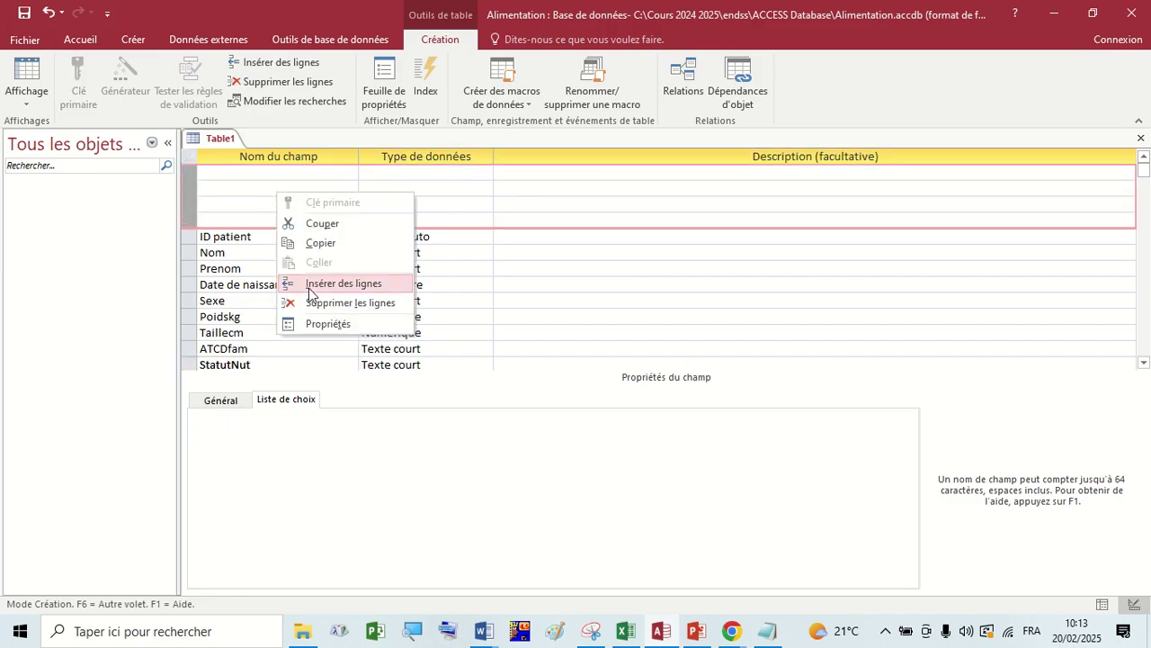
click(301, 285)
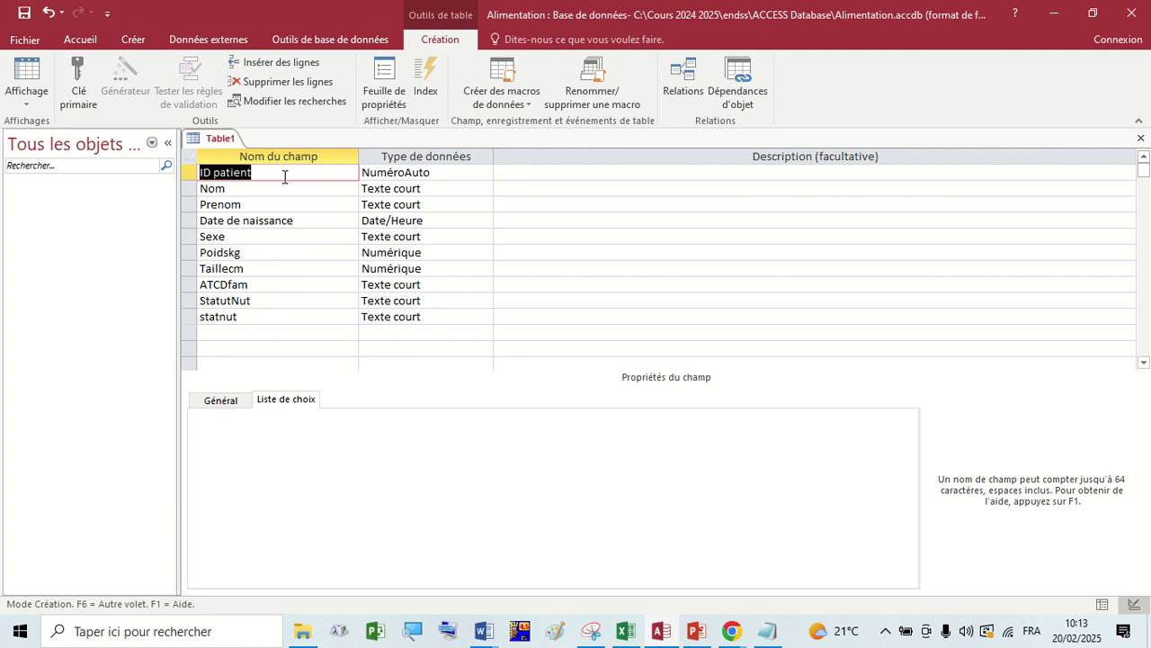
click(282, 174)
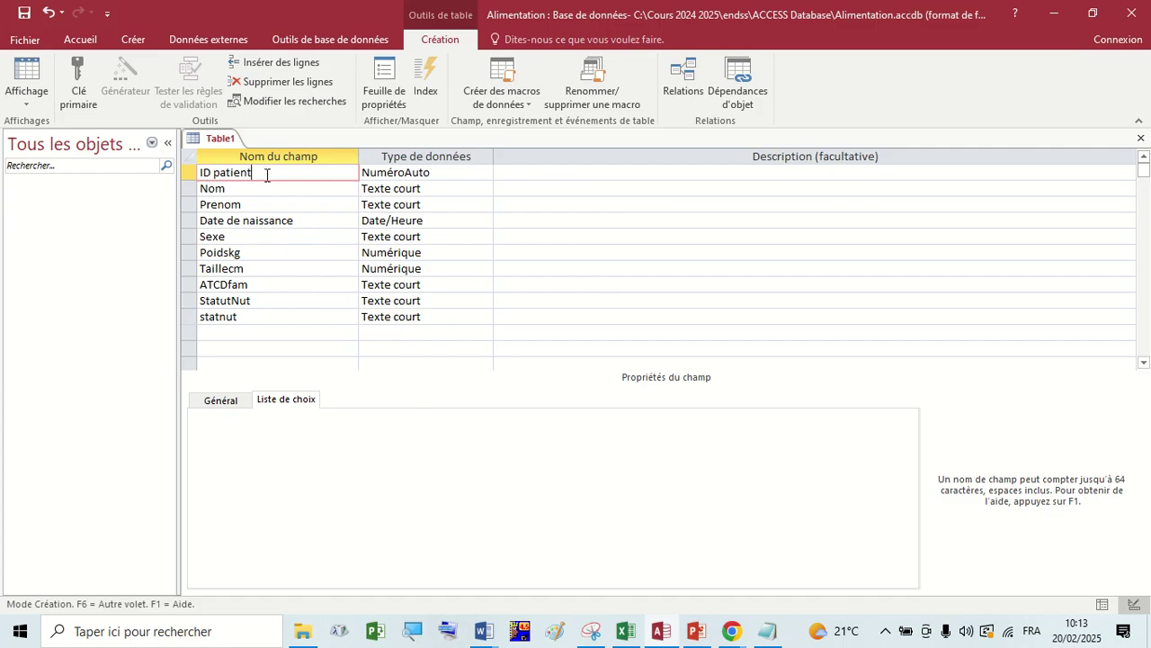
Set ID patient as the table's primary key
mouse_move(623, 4)
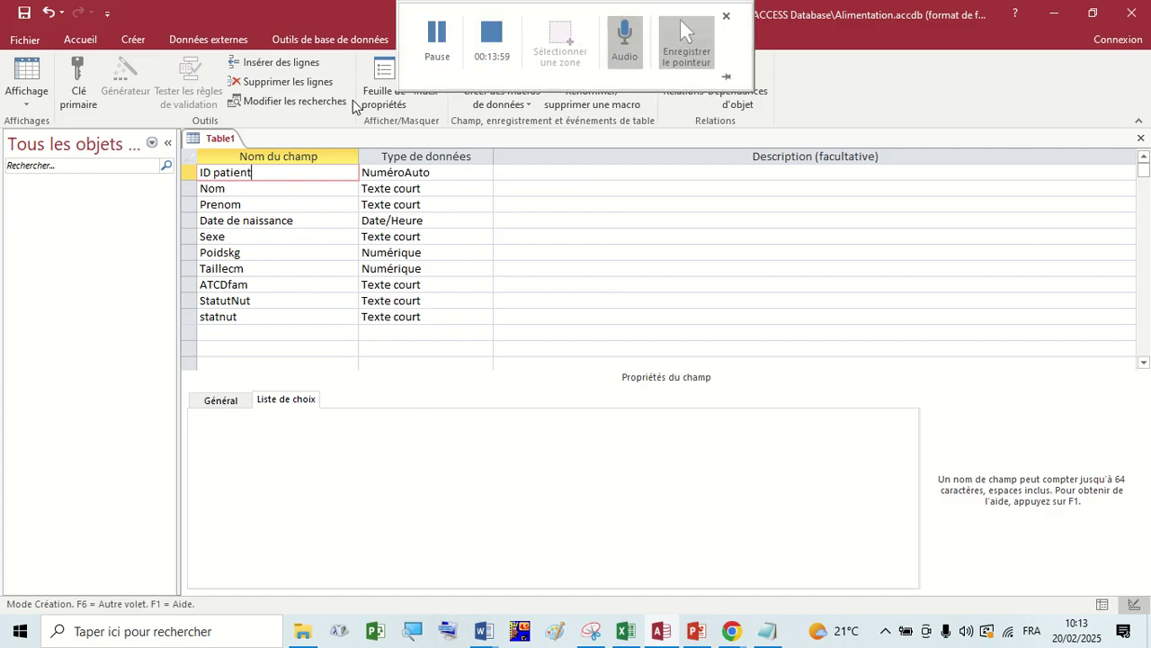
right_click(254, 172)
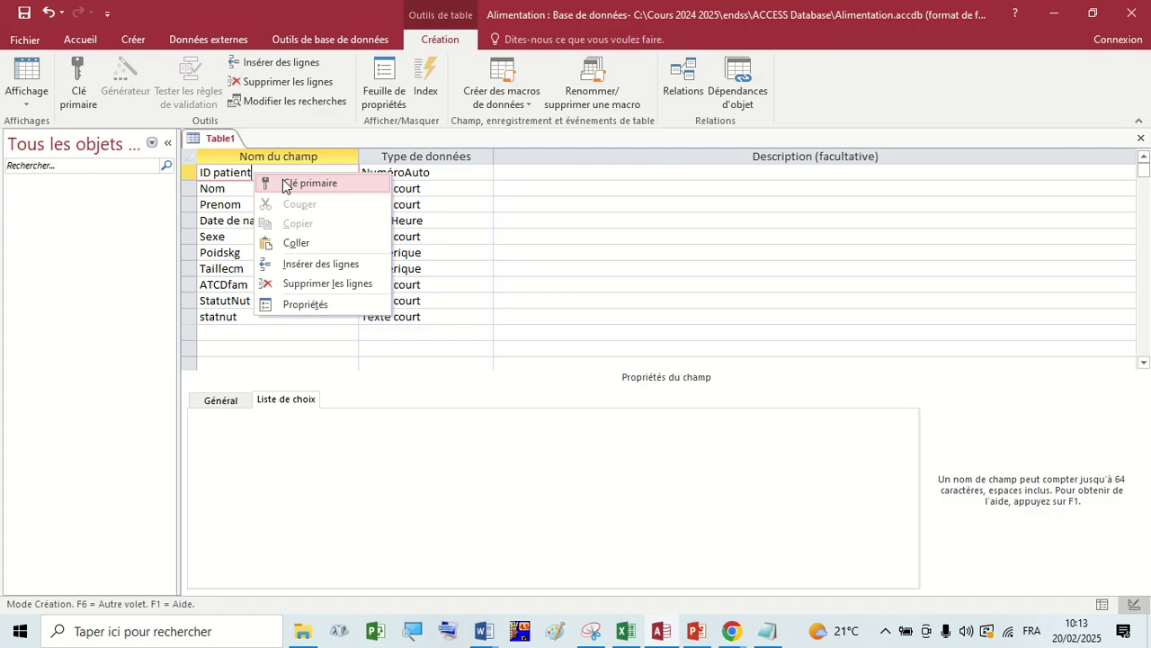
click(284, 184)
click(270, 181)
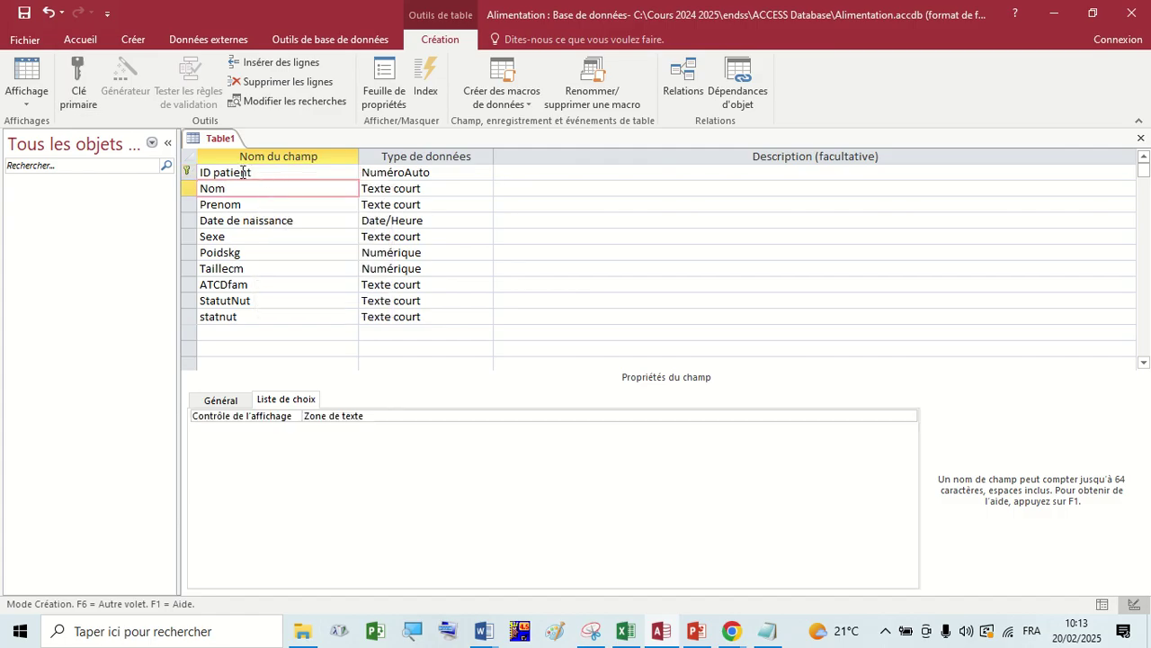
Remove the primary key from ID patient and assign it to the same field again
click(232, 169)
click(78, 86)
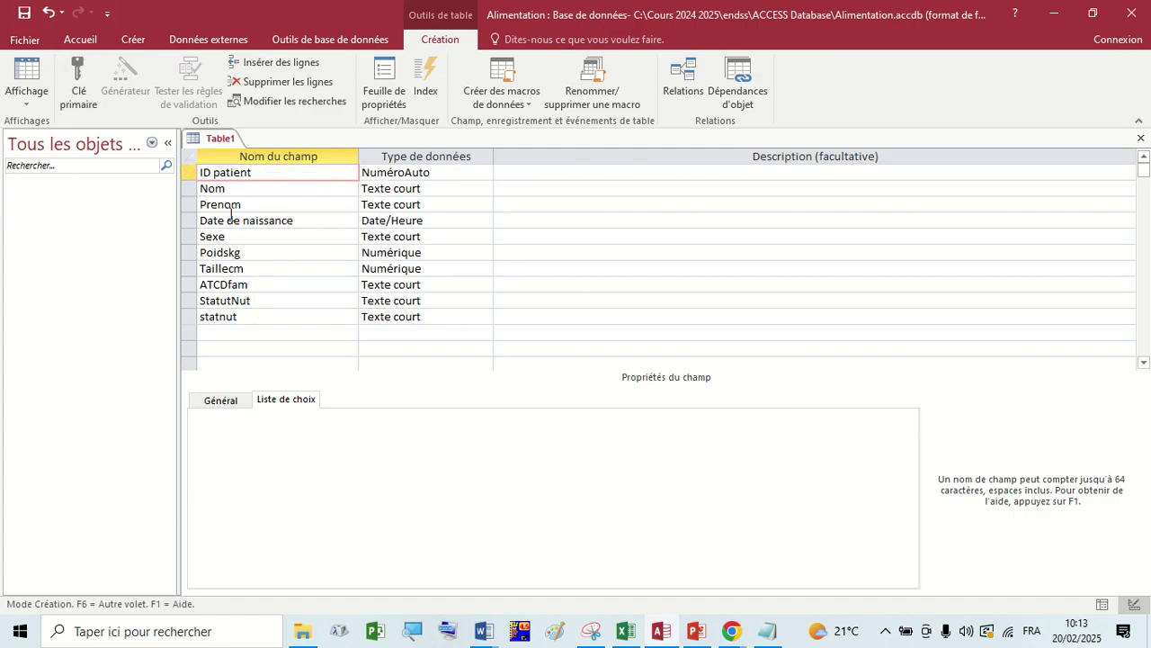
key(Down)
key(Down)
key(Down)
click(222, 172)
click(78, 80)
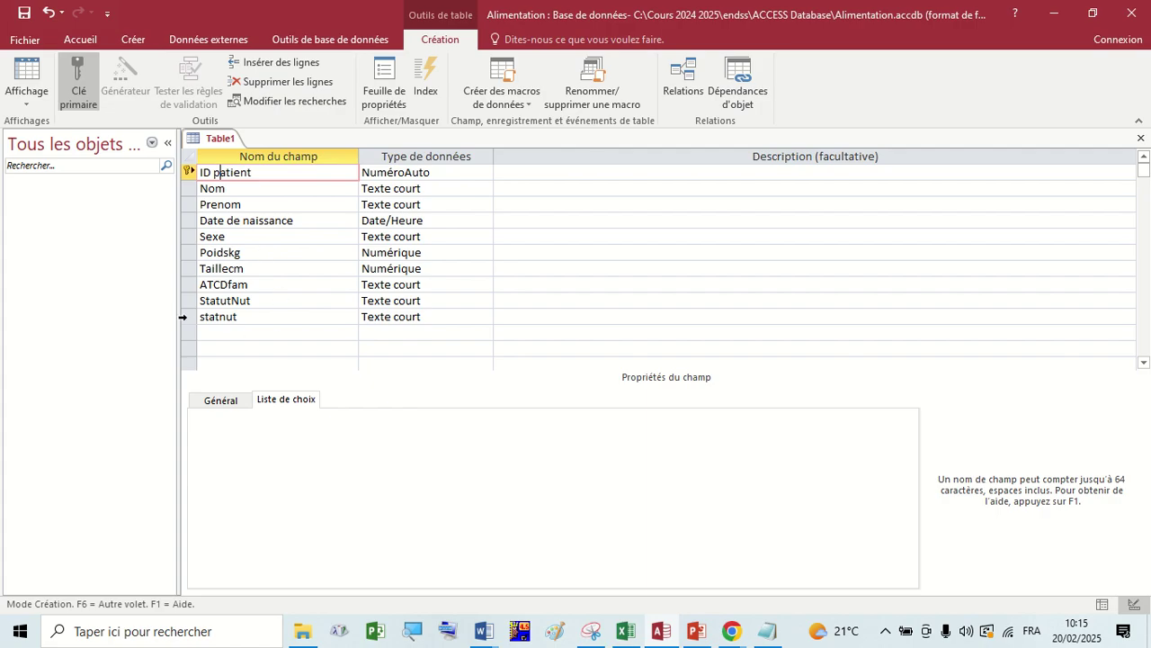
Delete the statnut field row and undo the deletion
click(186, 317)
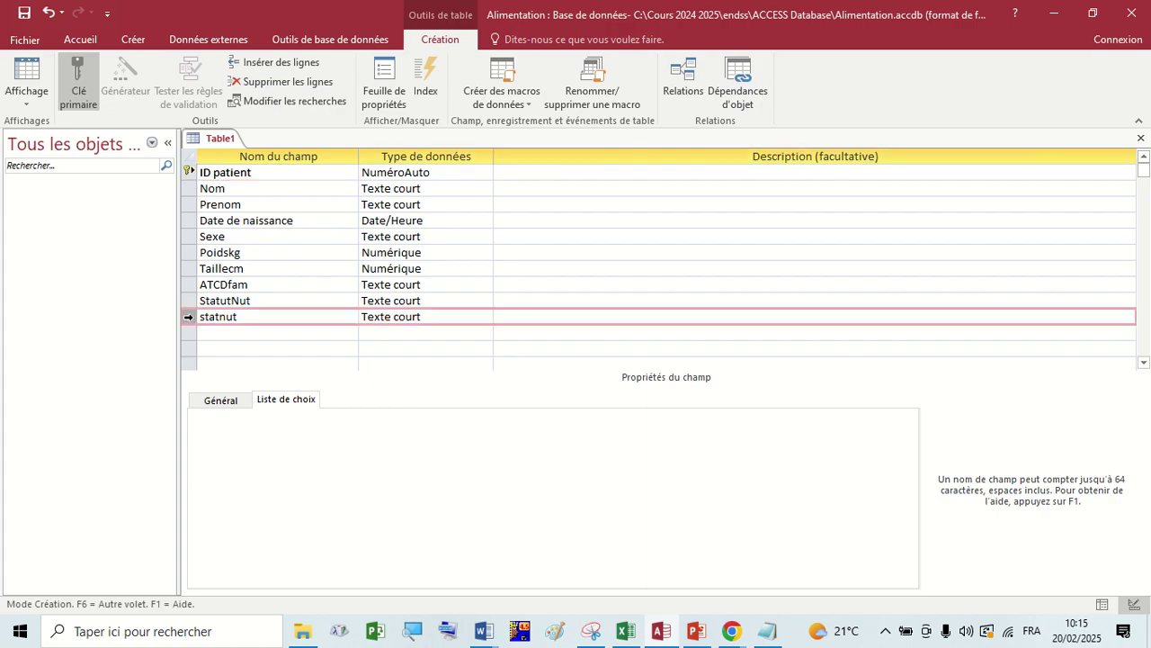
right_click(192, 324)
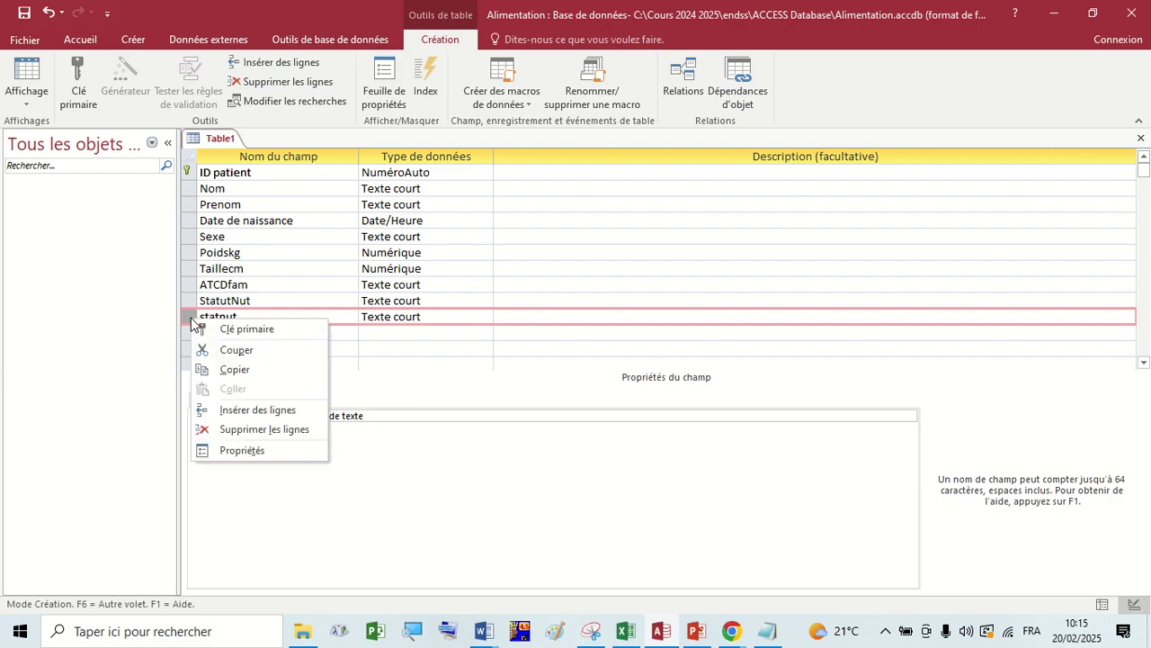
click(264, 430)
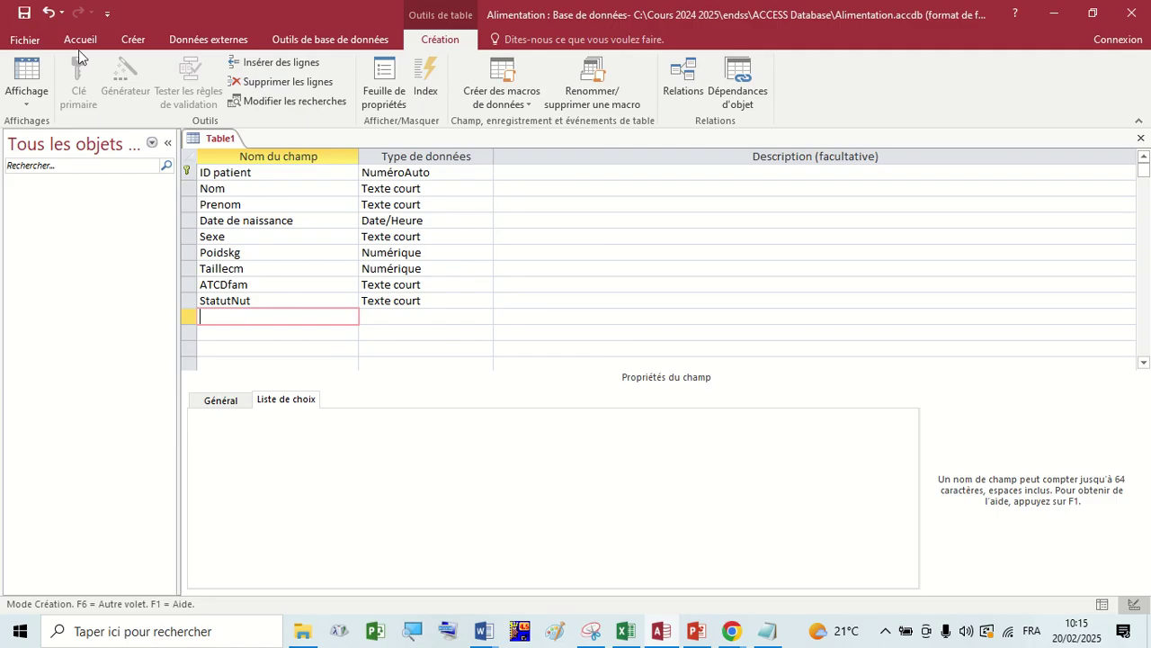
click(56, 20)
click(337, 342)
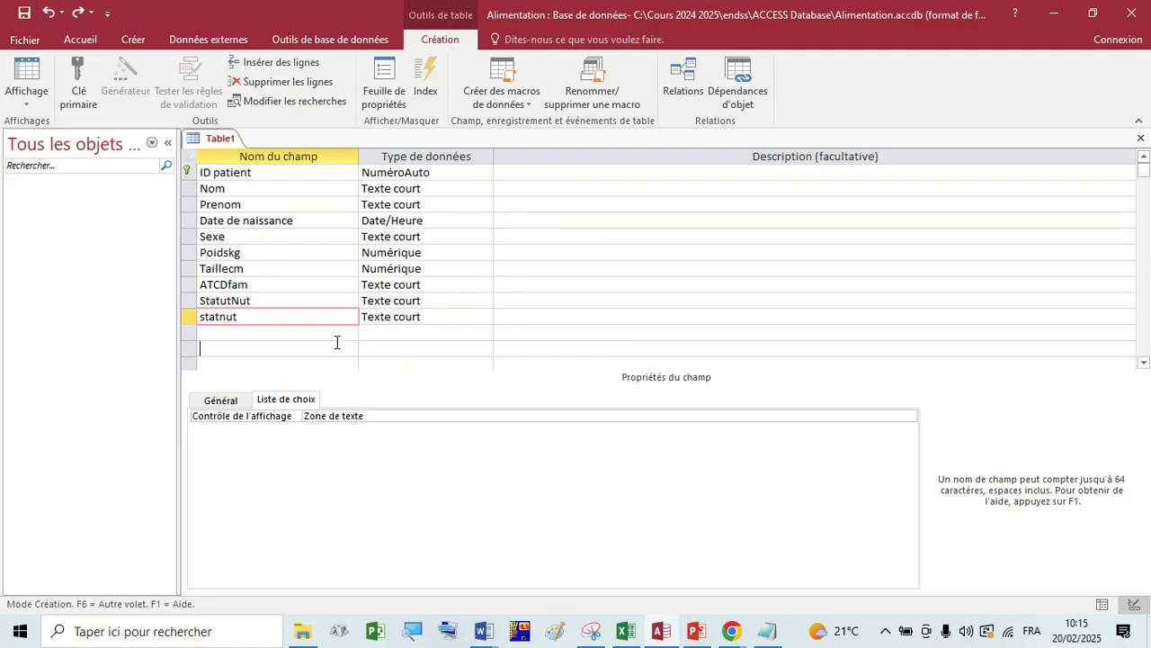
Delete the statnut field row below StatutNut
click(189, 318)
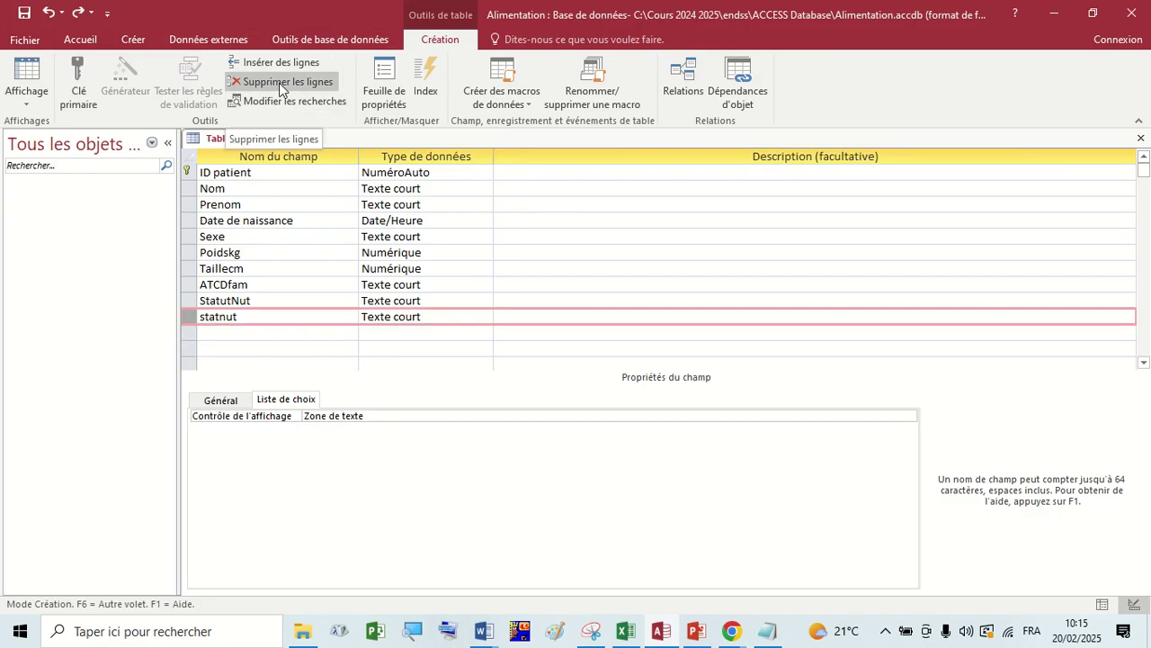
right_click(190, 316)
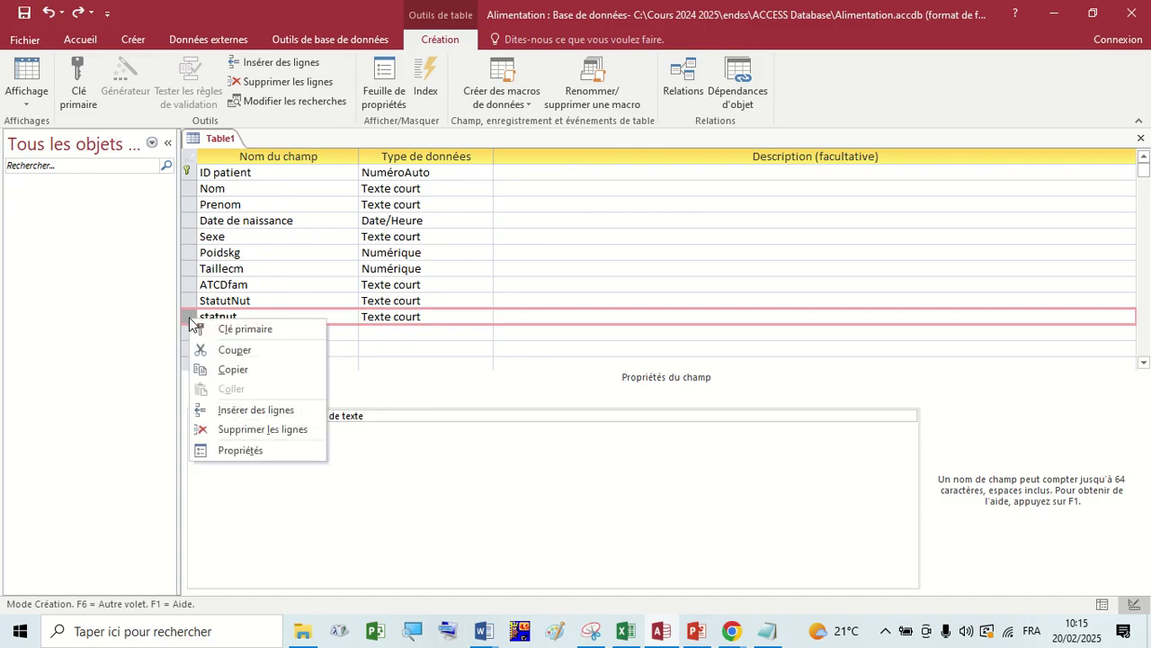
click(238, 430)
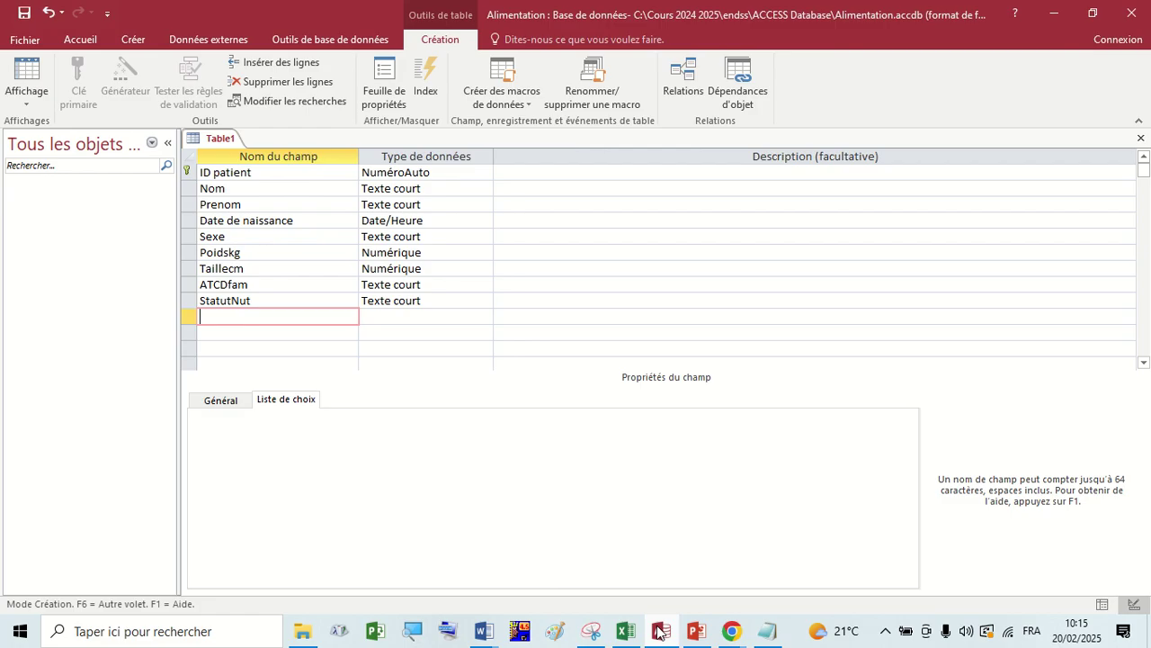
Turn the primary key off and back on for the ID patient field
right_click(206, 173)
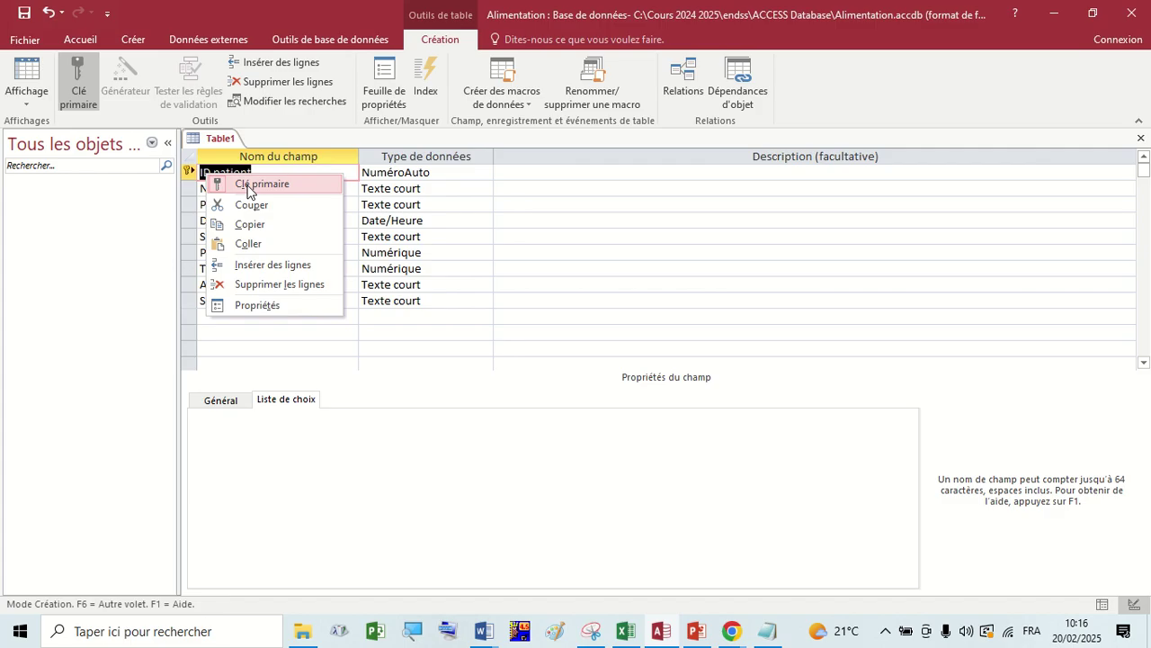
click(250, 185)
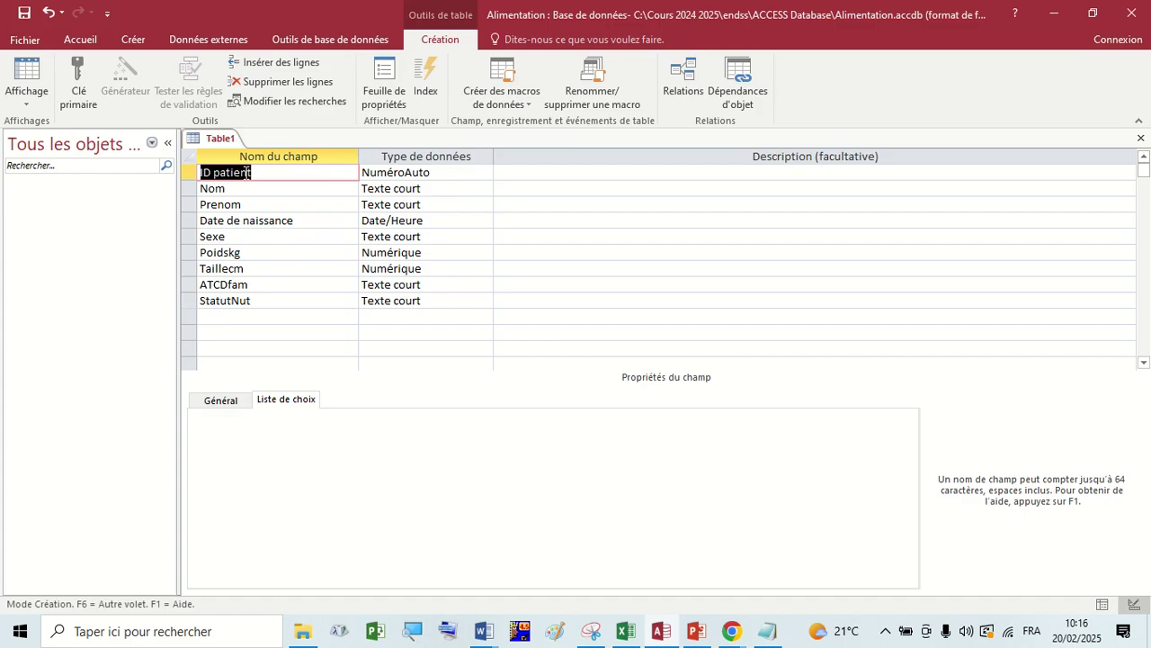
right_click(246, 172)
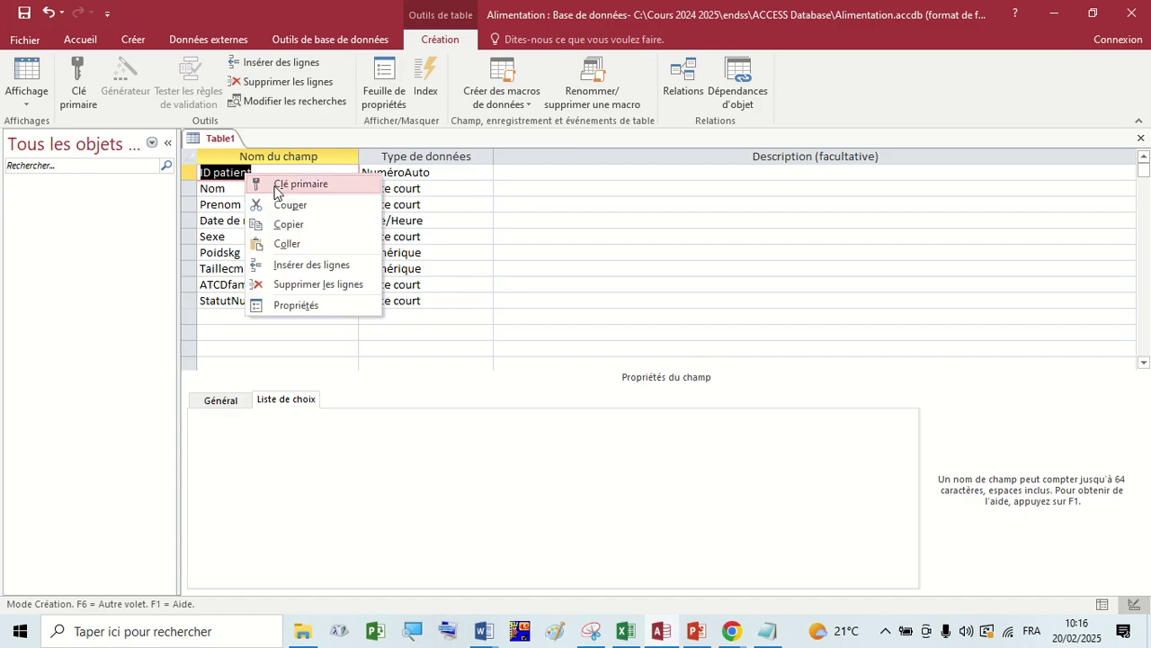
click(277, 185)
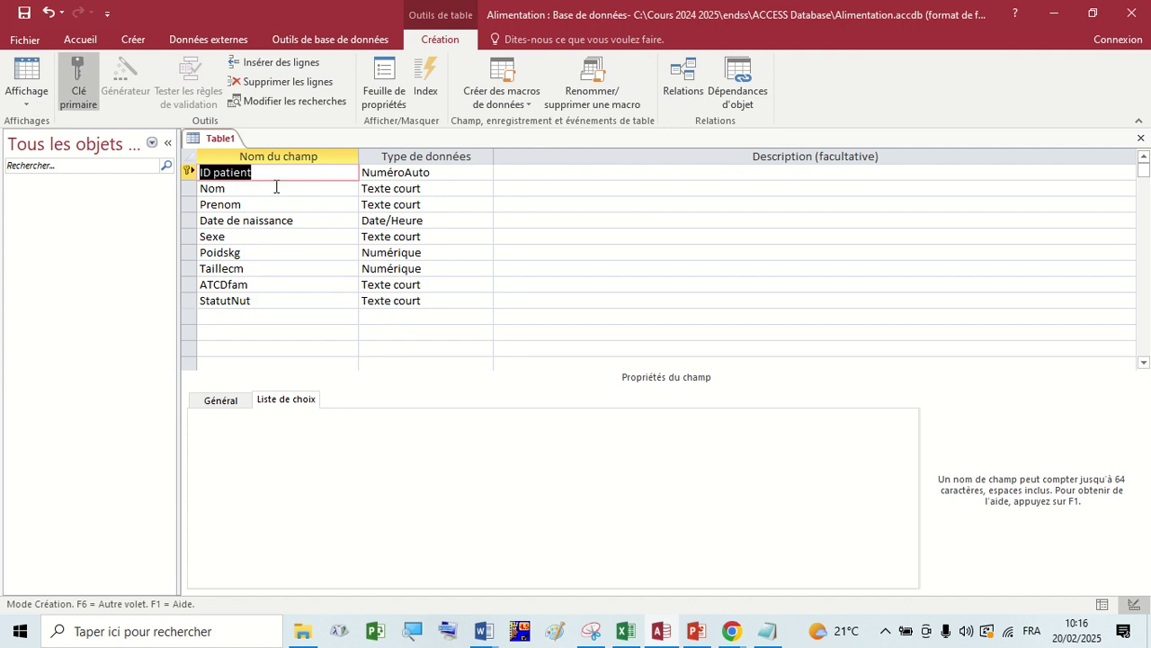
click(276, 186)
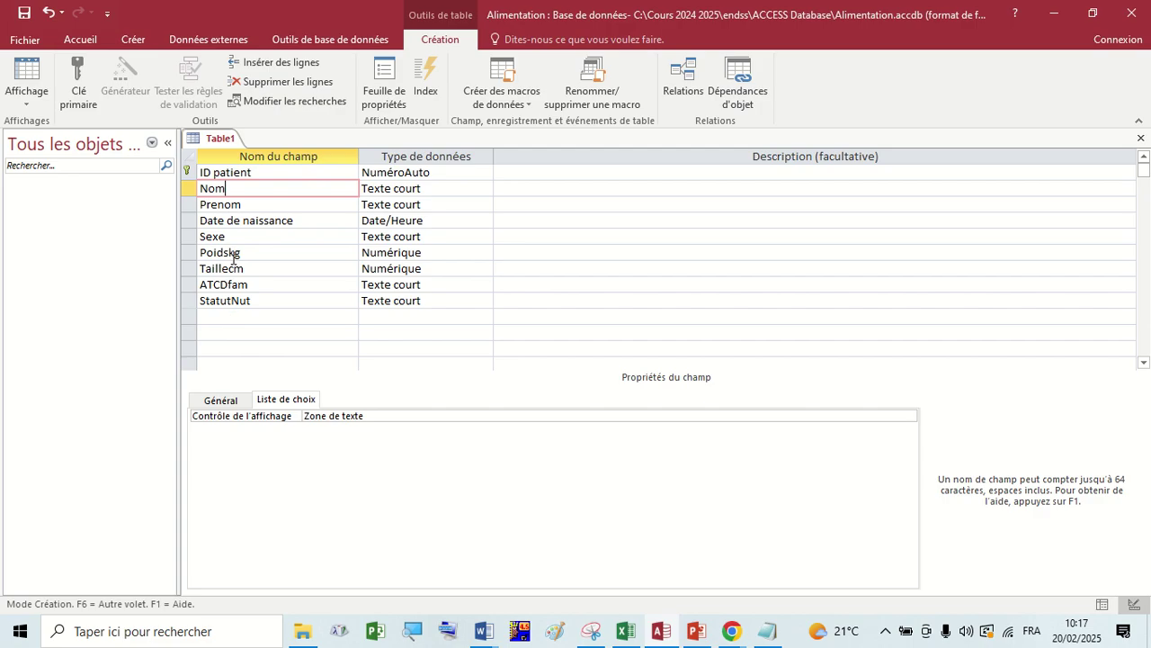
Save the new table under the name Patients
right_click(219, 142)
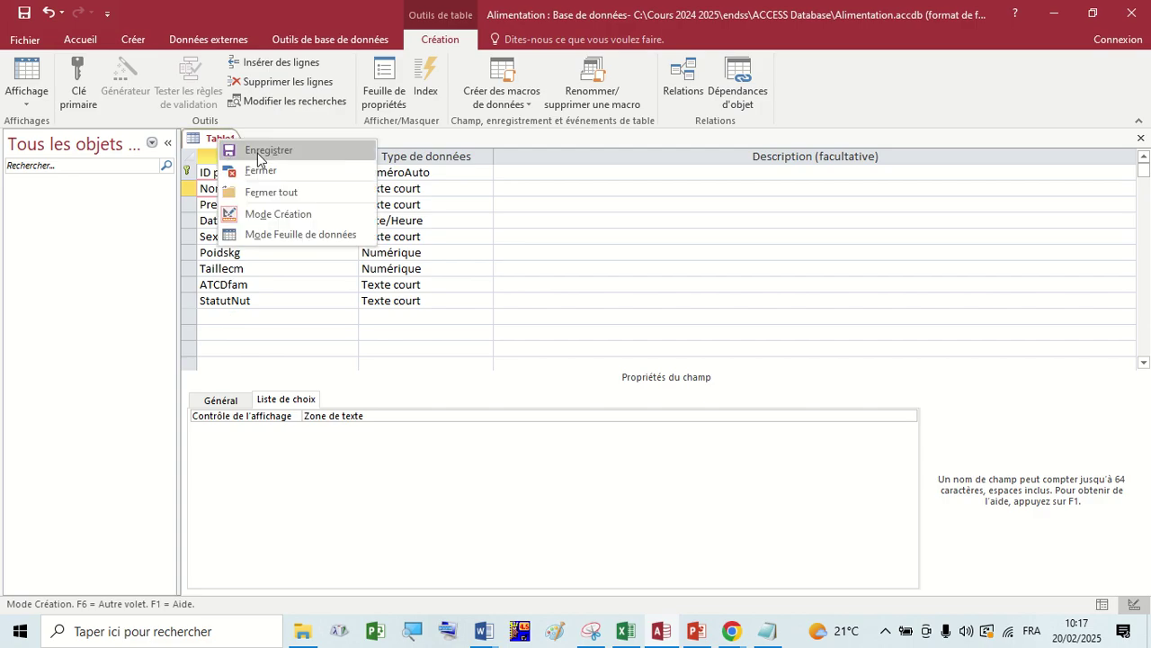
key(Escape)
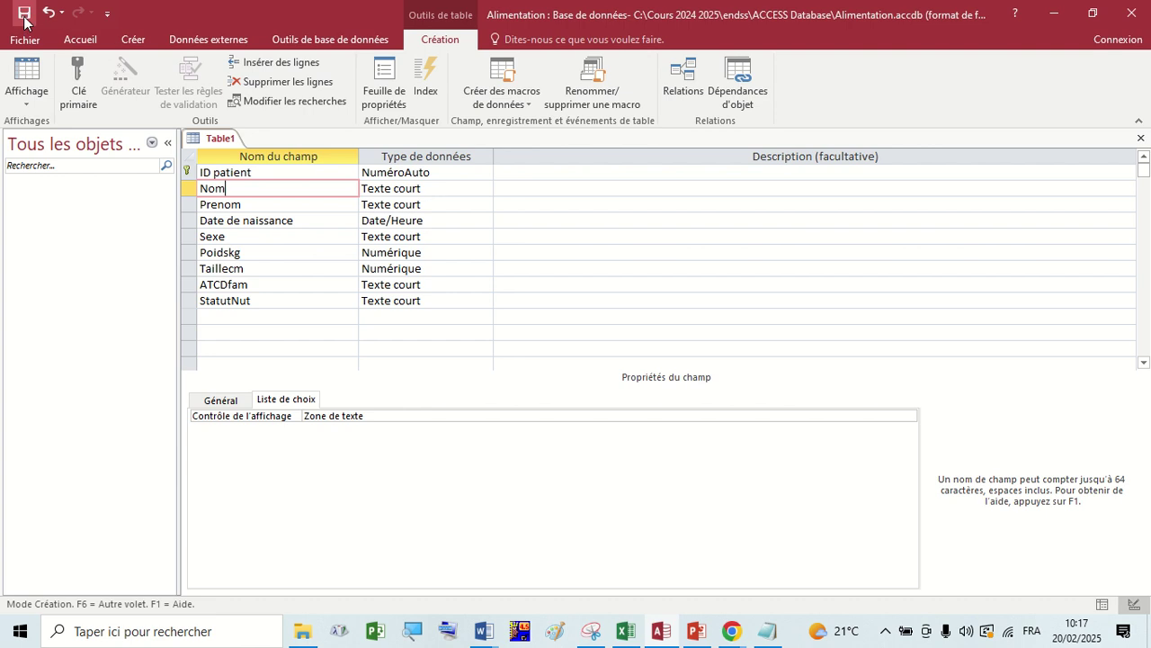
right_click(216, 145)
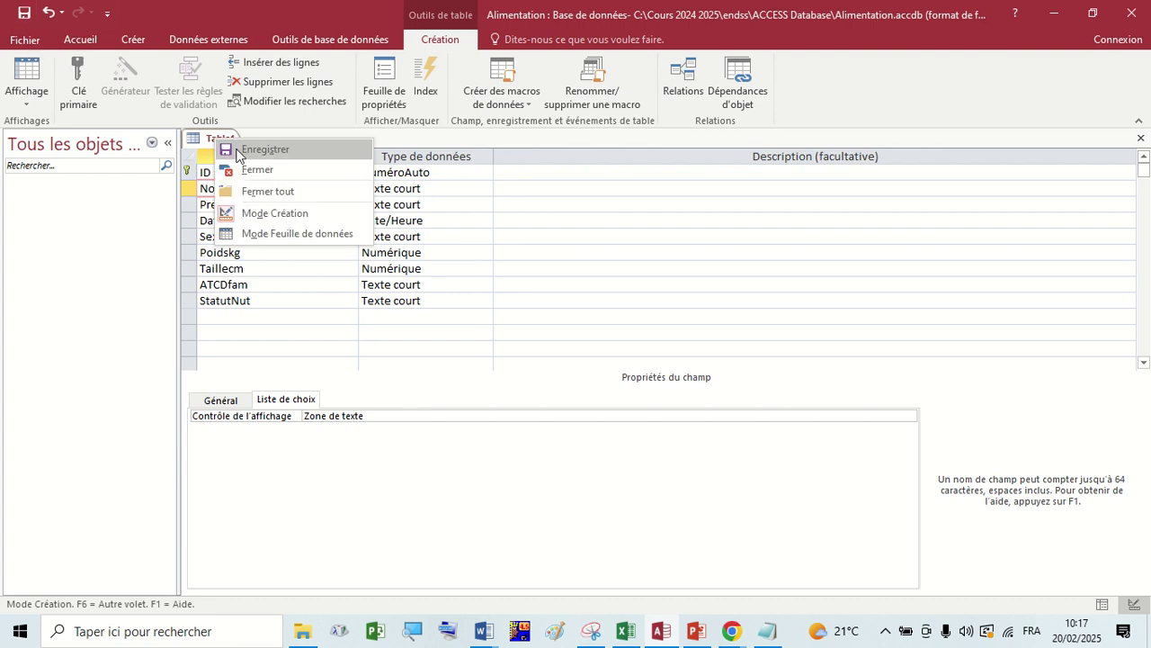
click(251, 149)
key(Caps_Lock)
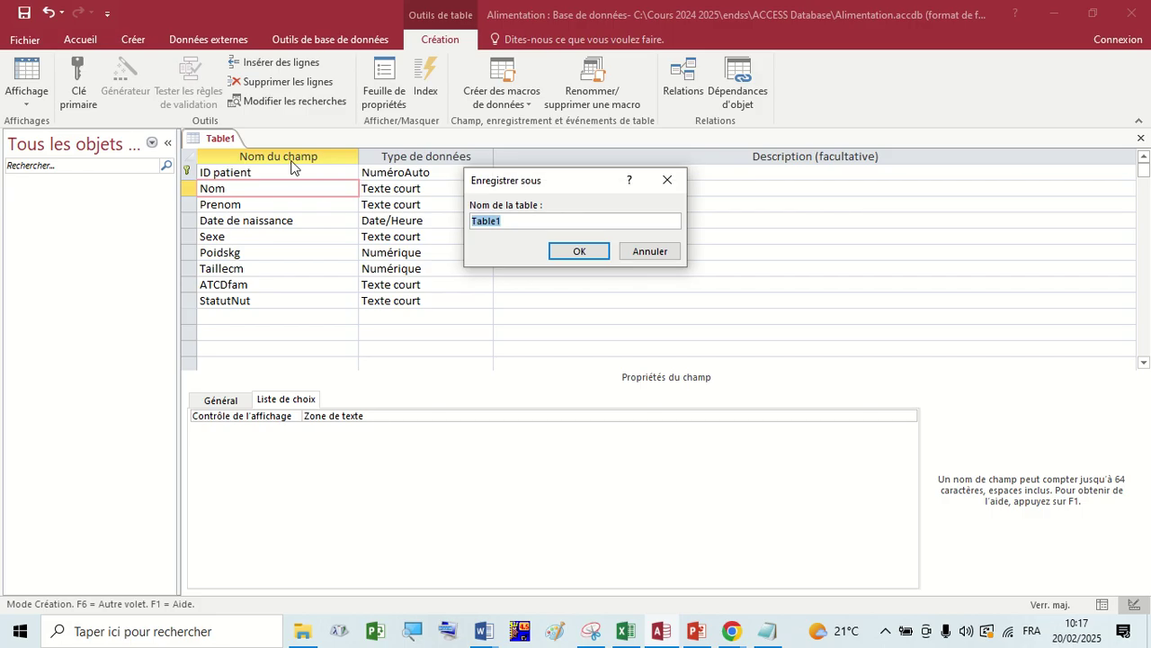
text(Patients)
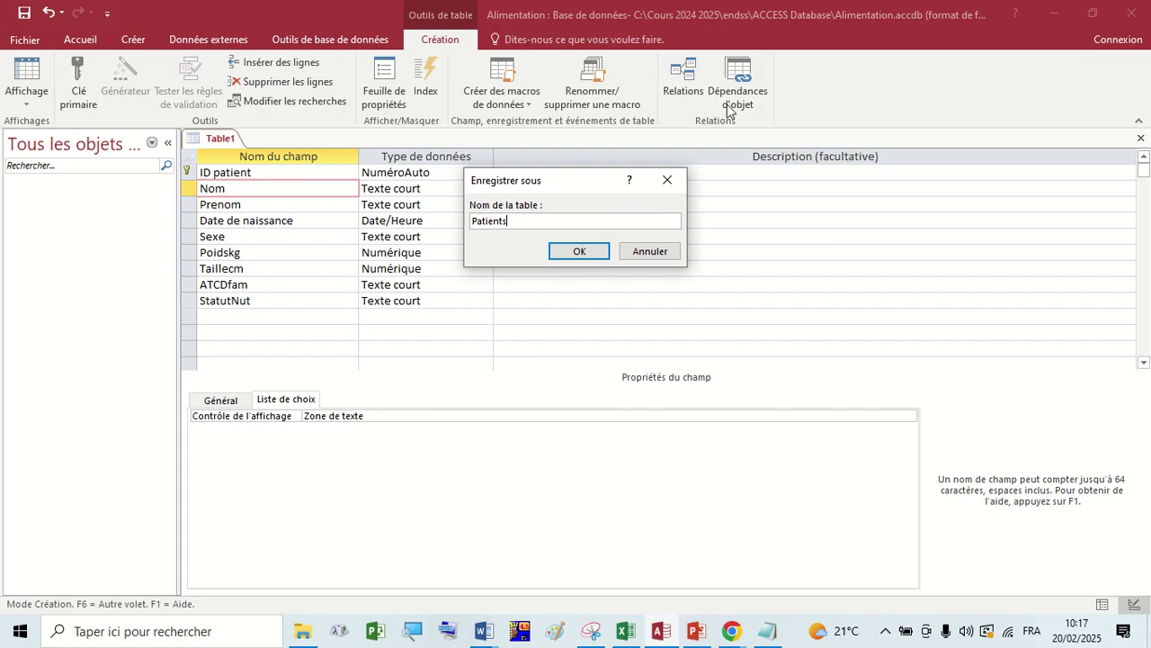
click(572, 253)
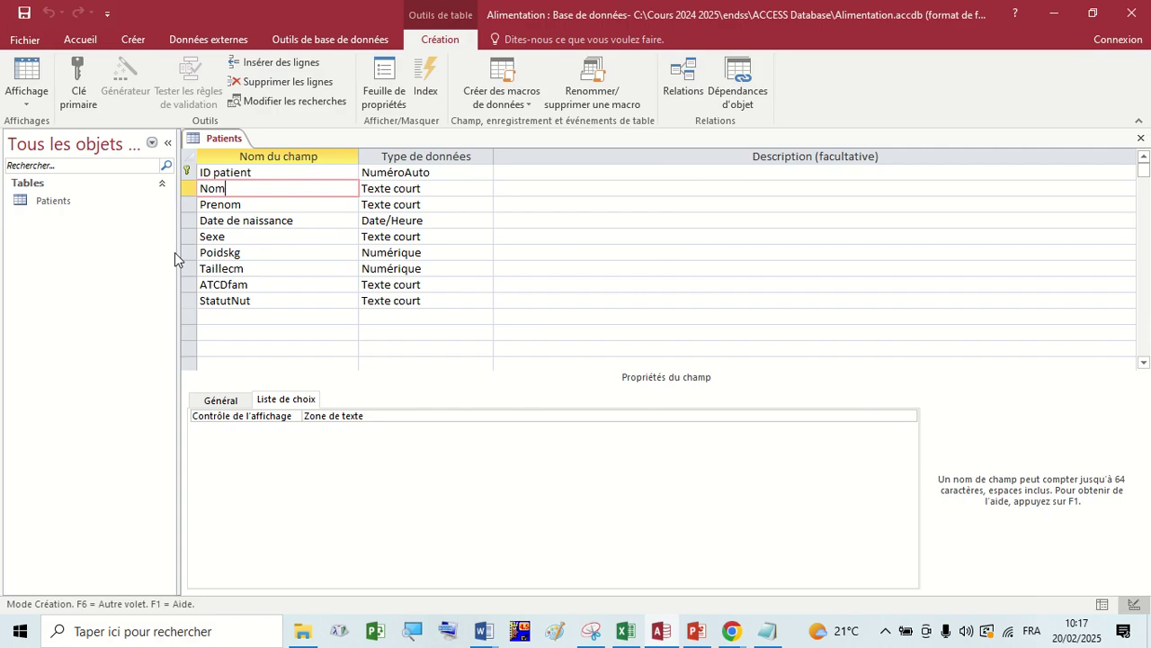
click(228, 316)
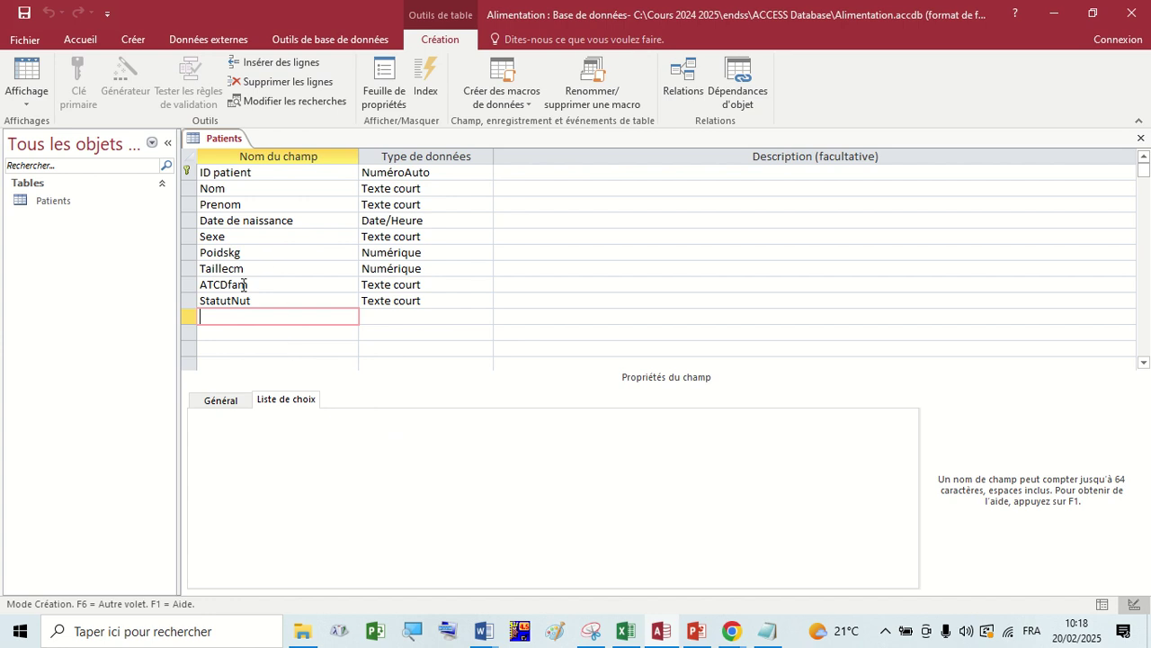
click(731, 630)
mouse_move(660, 563)
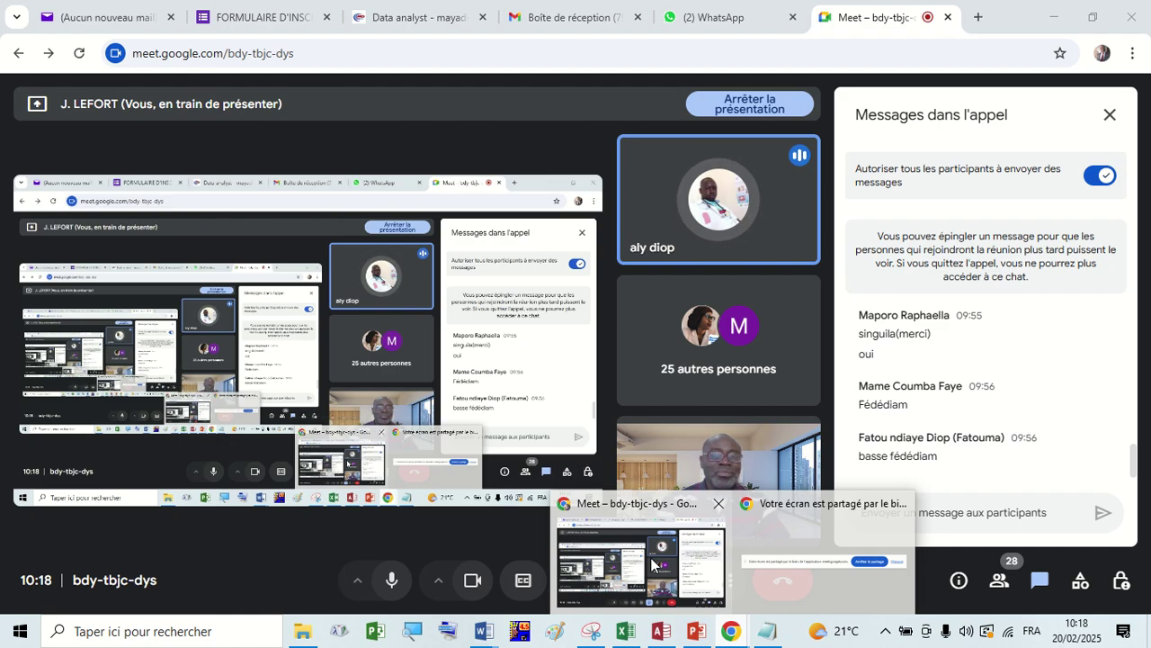
click(651, 565)
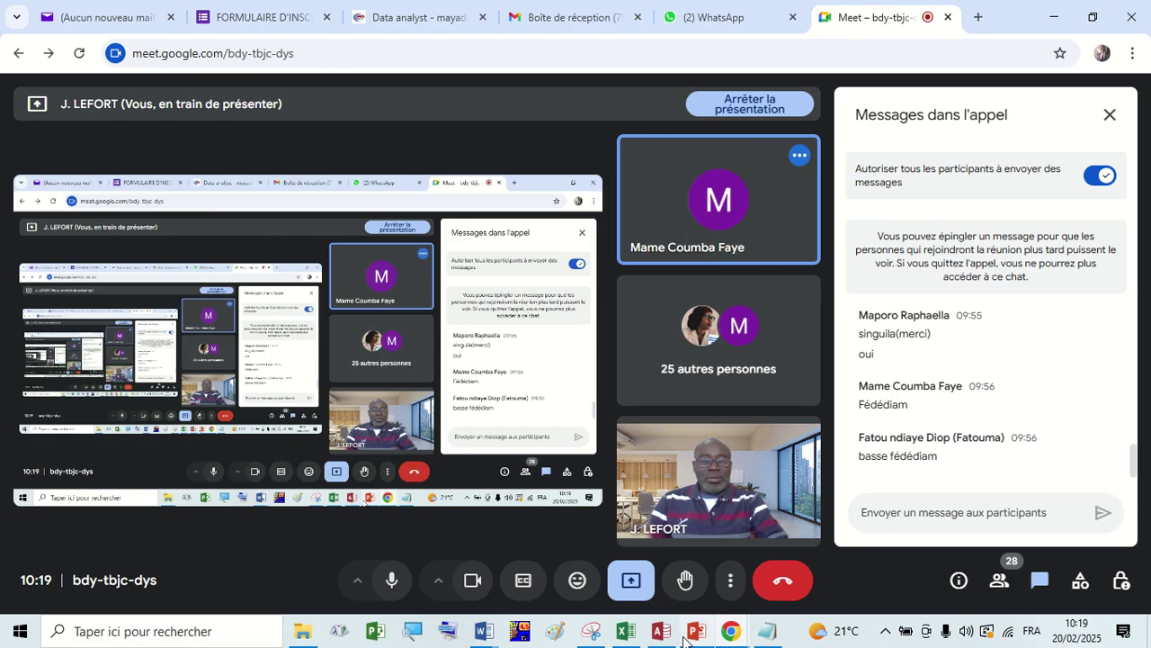
mouse_move(685, 637)
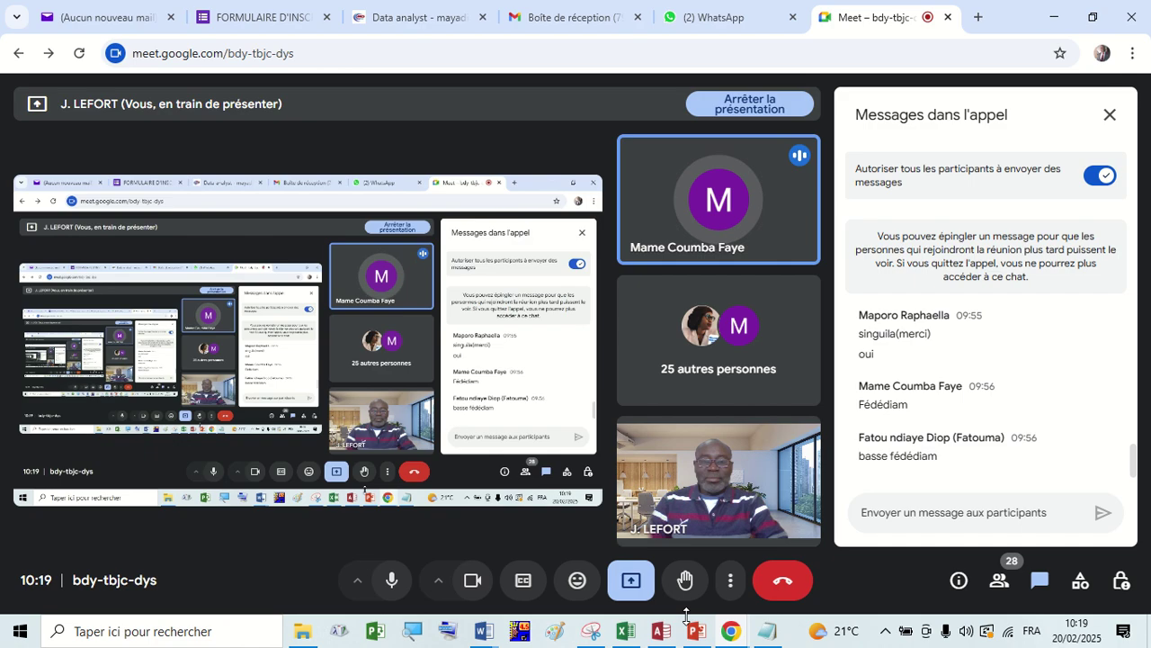
click(693, 634)
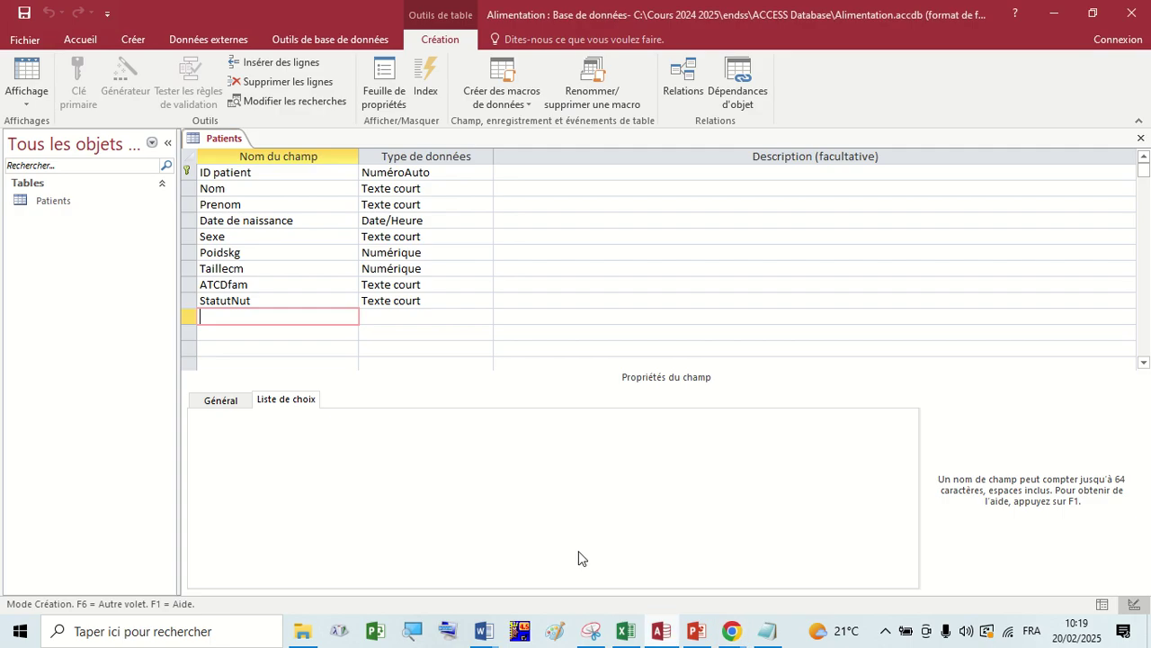
click(423, 286)
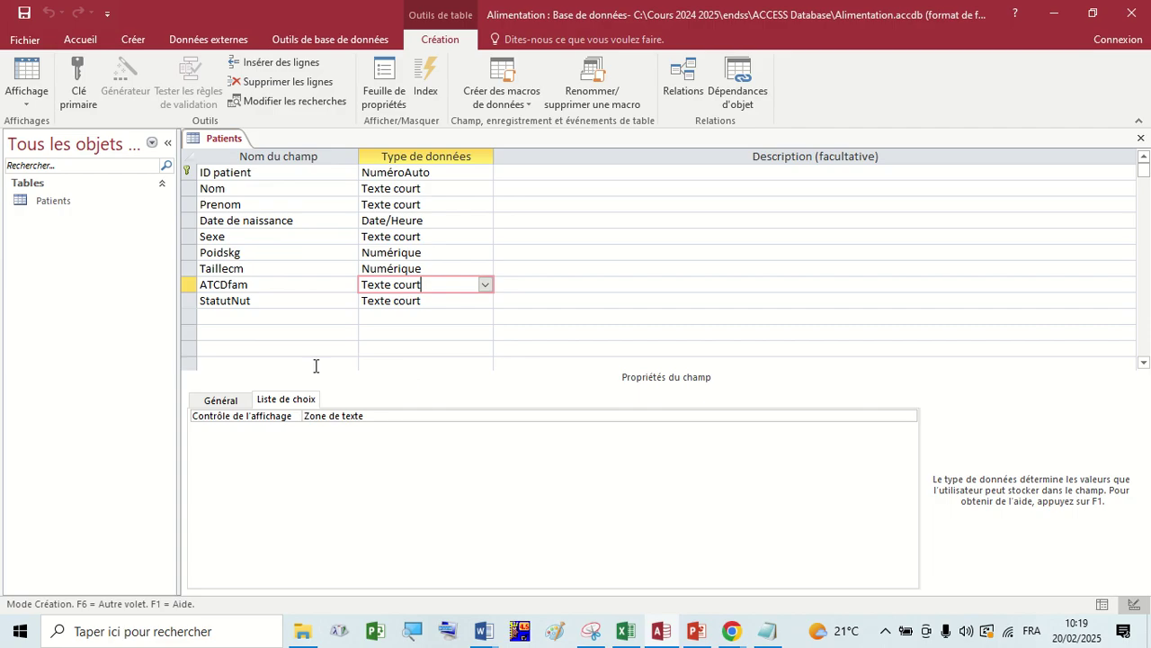
Add a field named taillem below StatutNut and choose Calculé as its data type
click(246, 322)
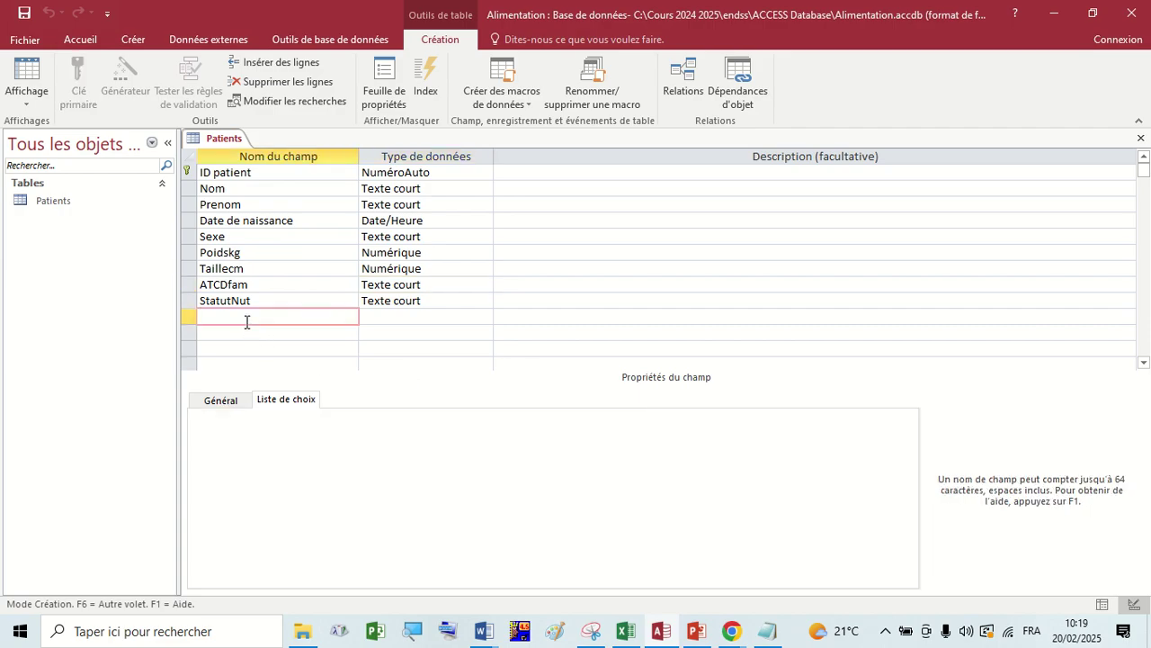
text(taillem)
click(453, 316)
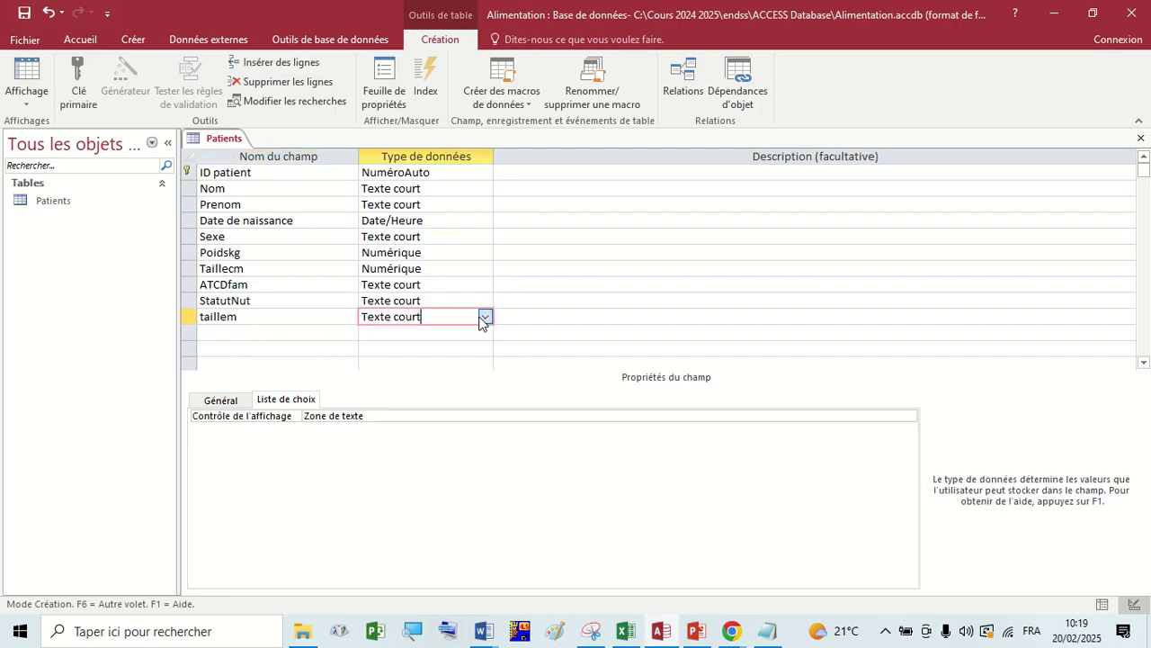
click(484, 318)
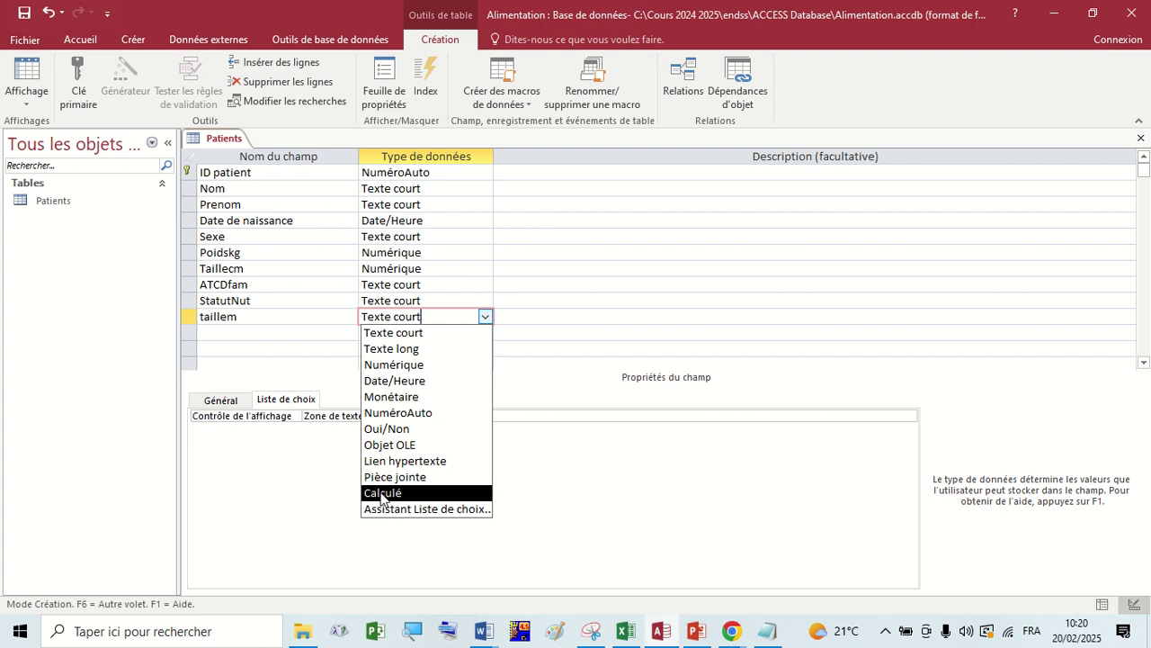
click(382, 495)
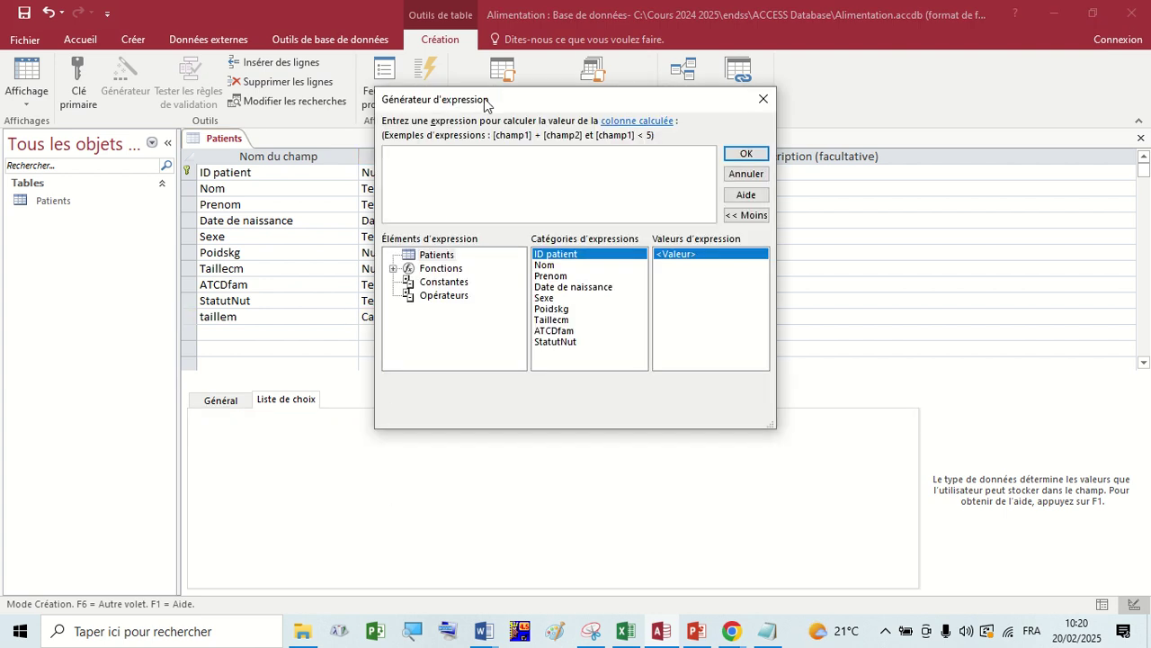
drag(487, 105, 504, 171)
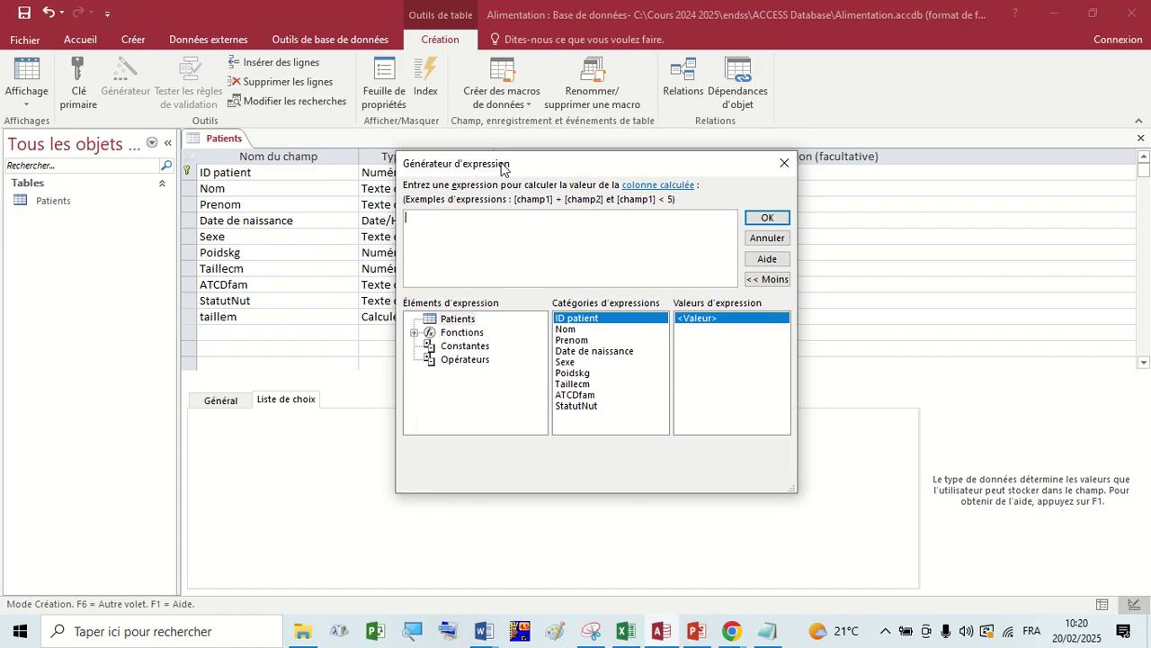
mouse_move(503, 172)
mouse_down()
mouse_move(480, 187)
mouse_move(462, 240)
mouse_move(483, 182)
mouse_move(527, 186)
mouse_move(600, 238)
mouse_move(537, 229)
mouse_move(518, 171)
mouse_up()
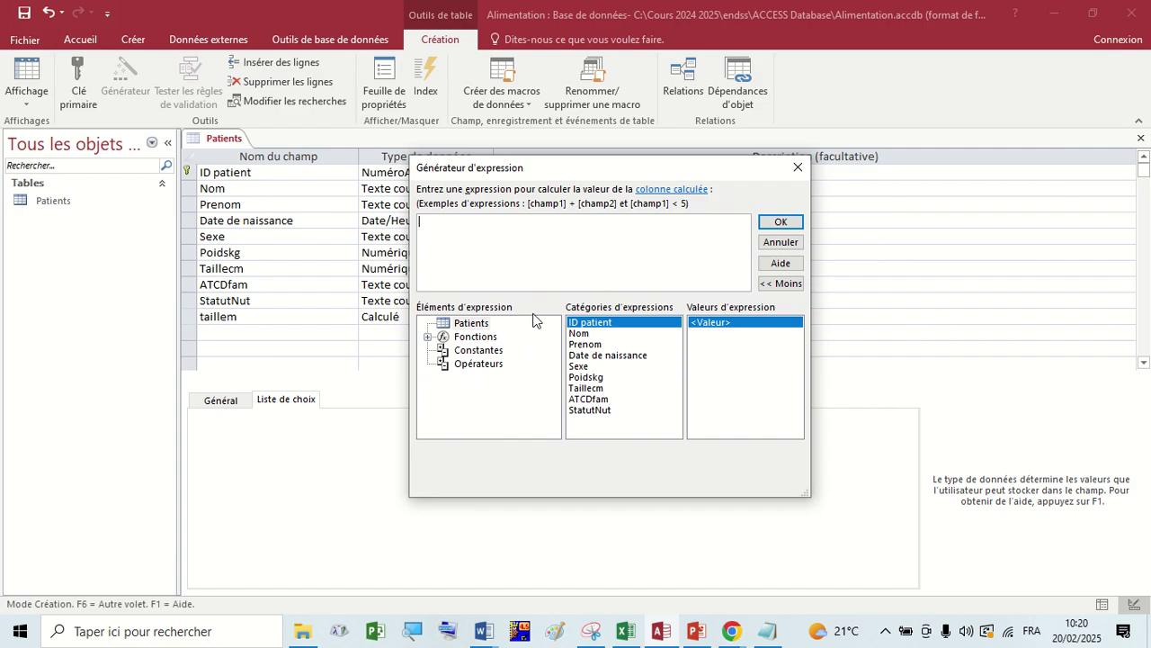
Enter the expression [Taillecm] /100 for the calculated field and clear it again
double_click(589, 388)
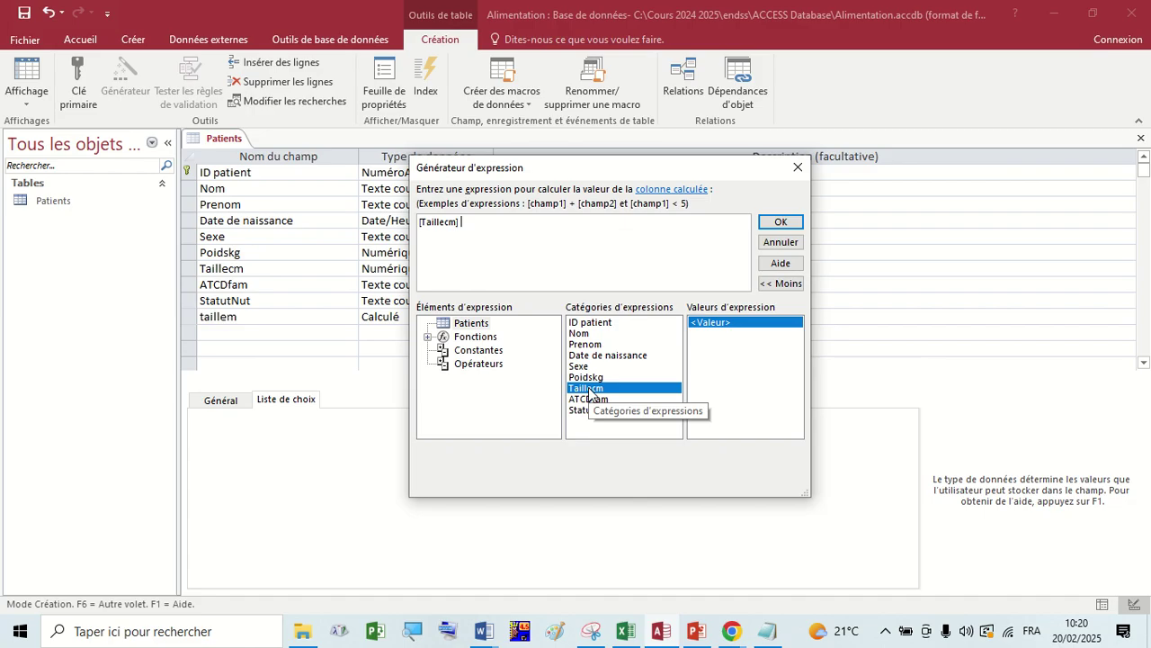
text(/)
key(Caps_Lock)
text(100)
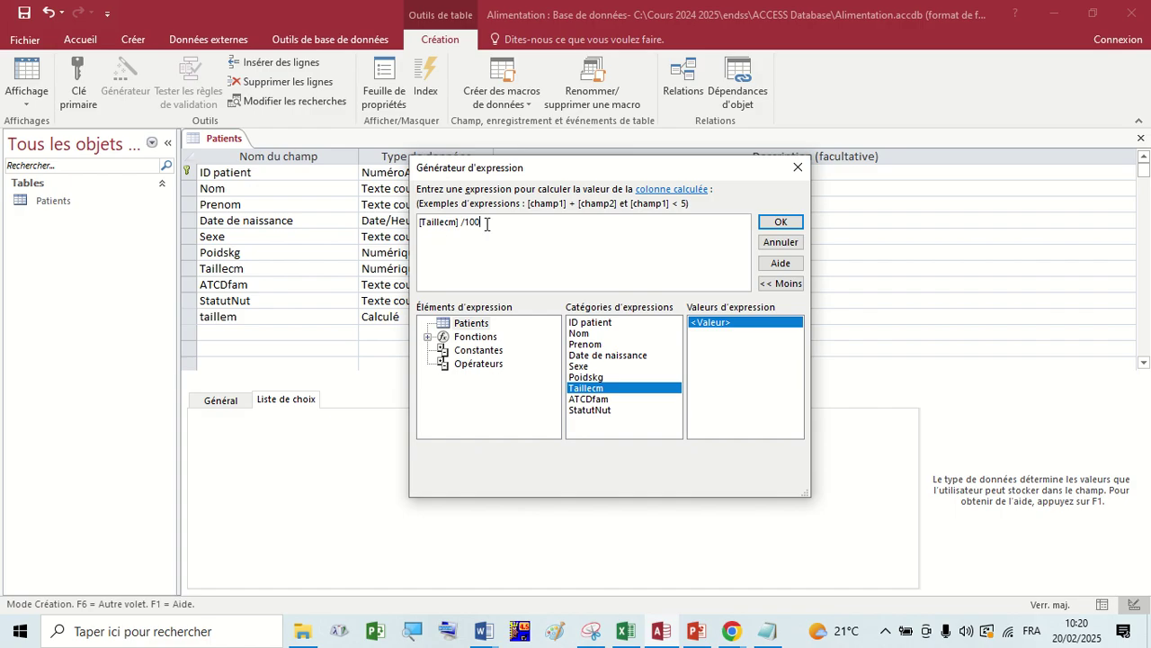
drag(501, 222, 374, 238)
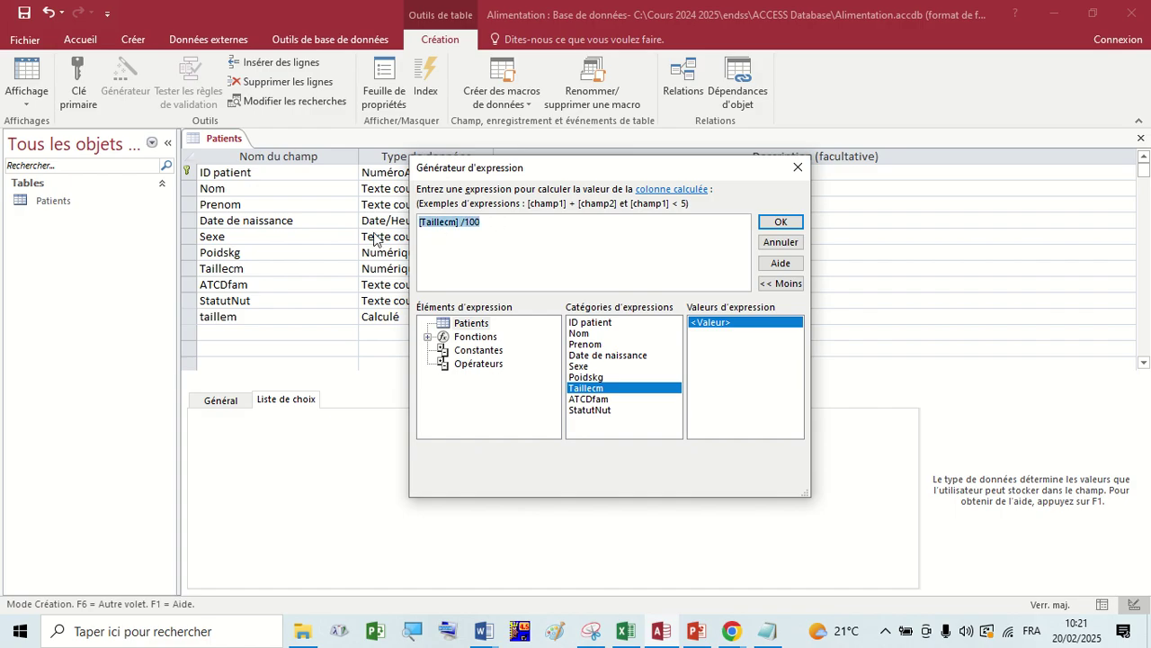
key(Delete)
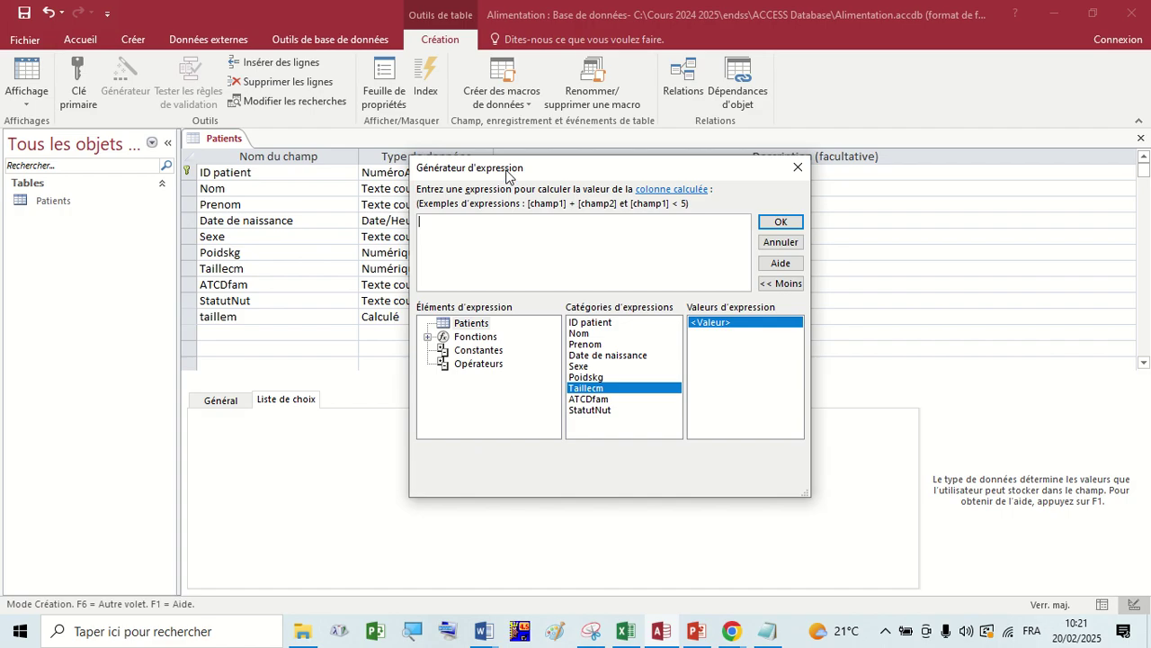
Start the expression from the Taillecm field and the listed division operator, and cancel the expression builder
drag(503, 172, 467, 159)
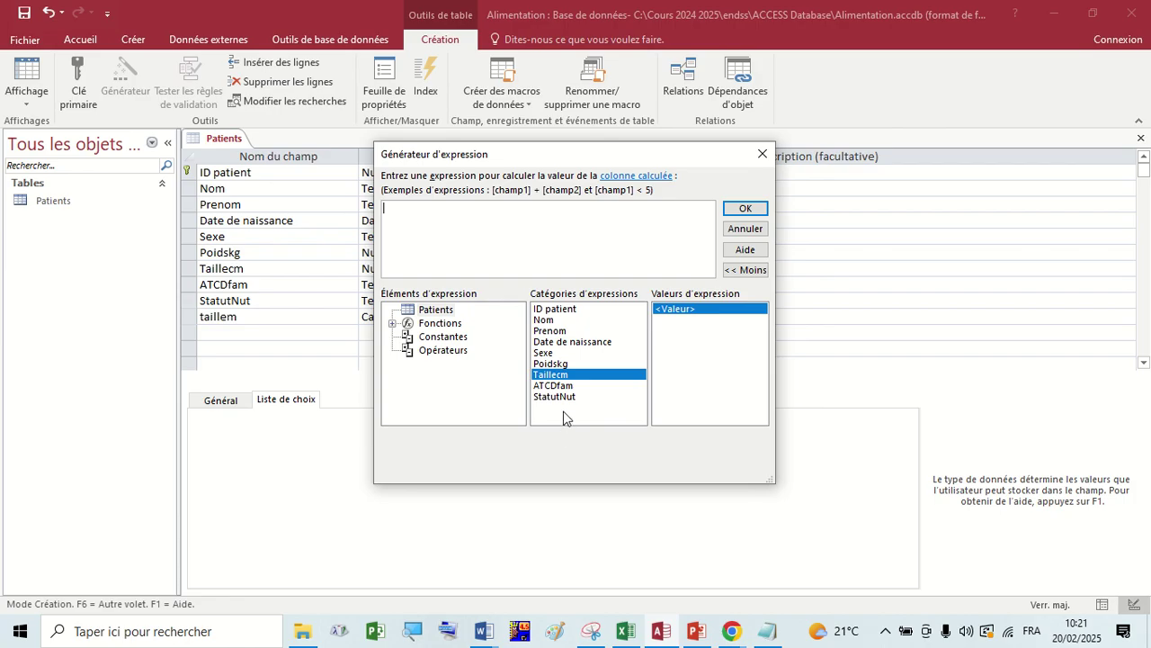
double_click(555, 377)
click(410, 353)
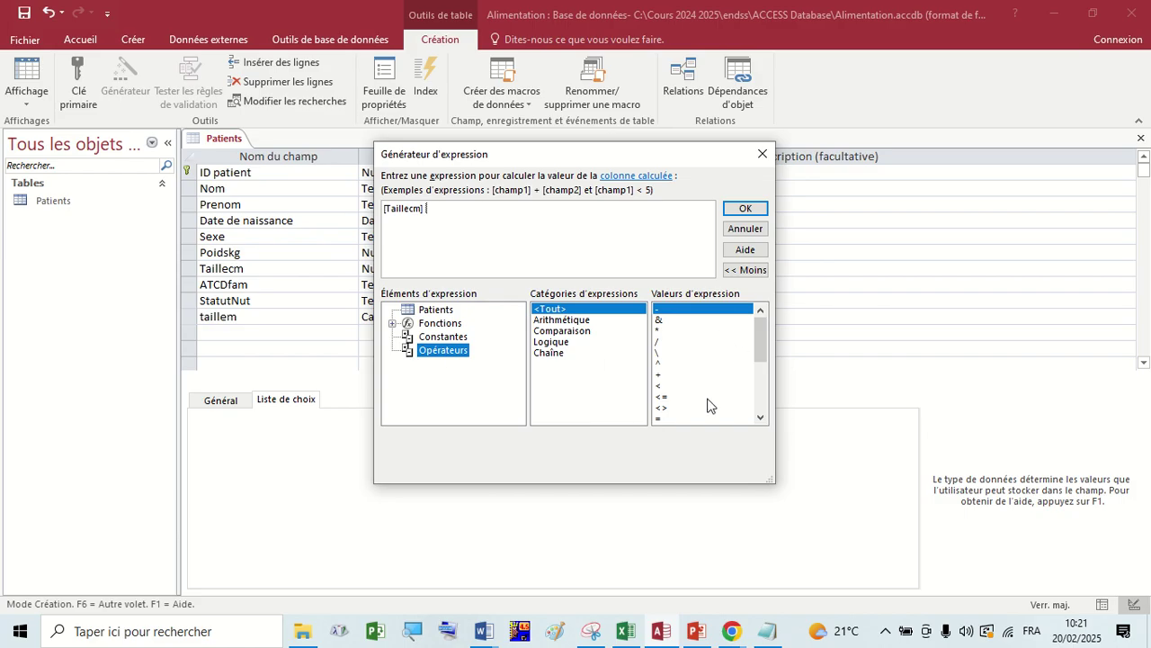
click(430, 212)
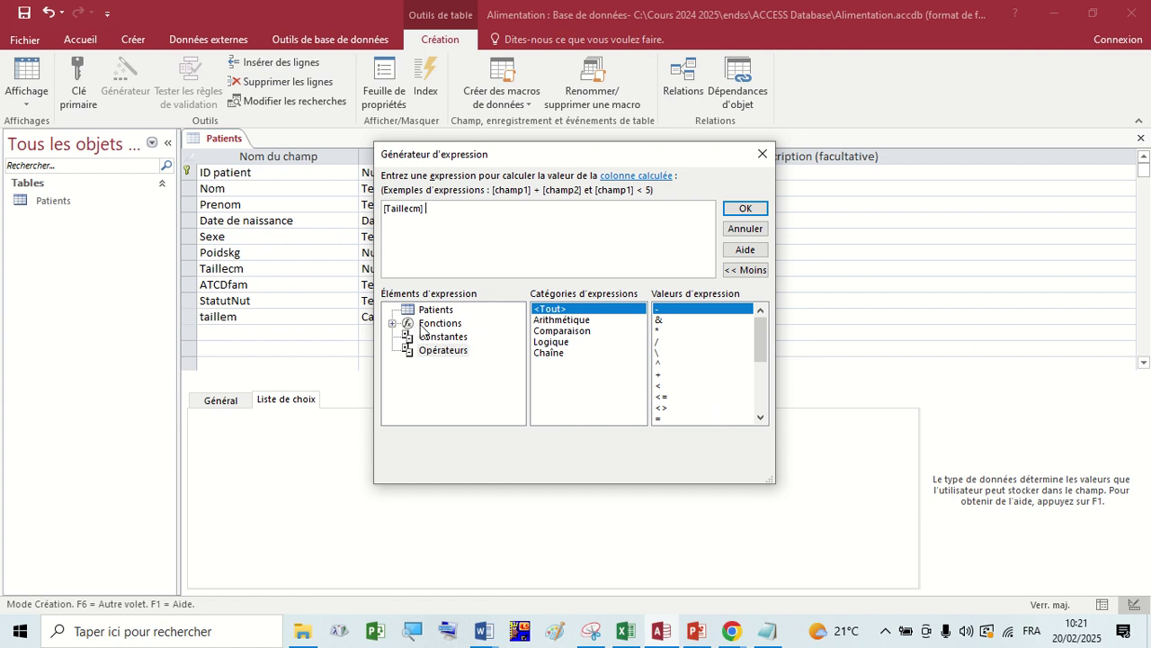
double_click(657, 342)
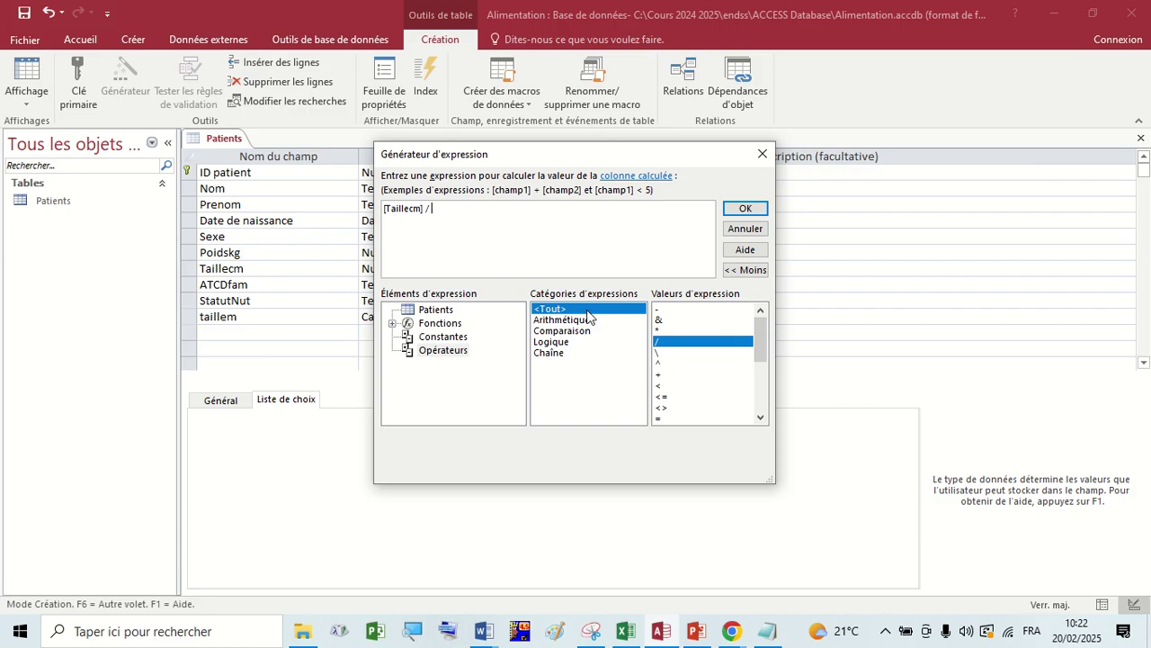
click(754, 232)
Try to reopen the expression builder for taillem by choosing the Calculé data type again
click(485, 317)
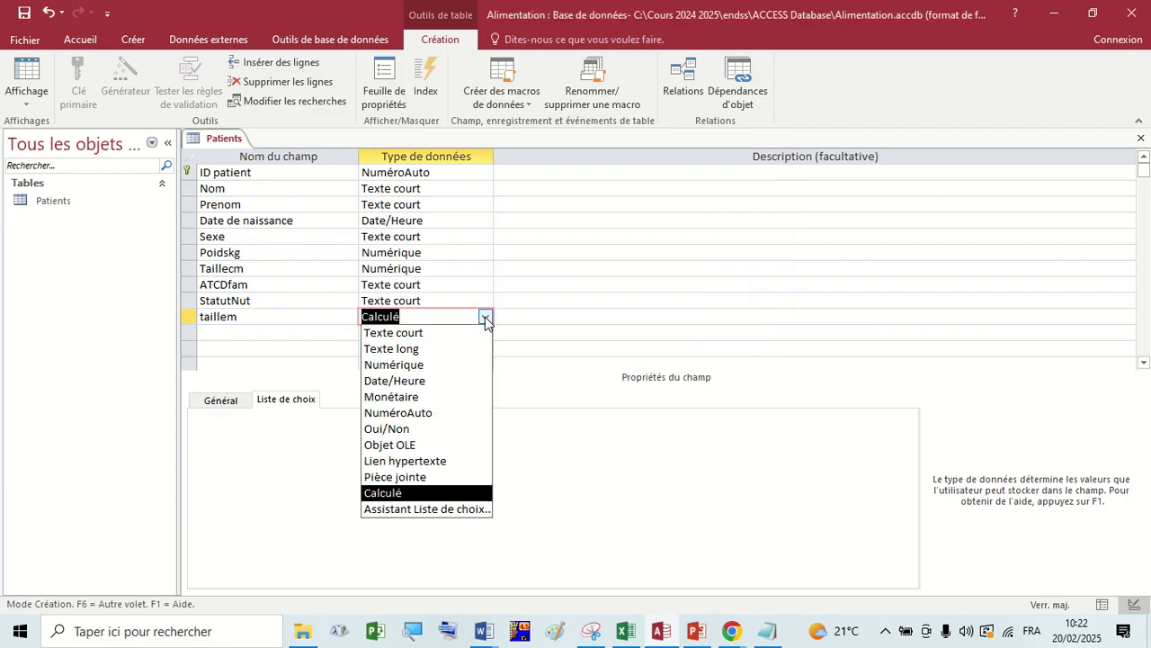
click(401, 493)
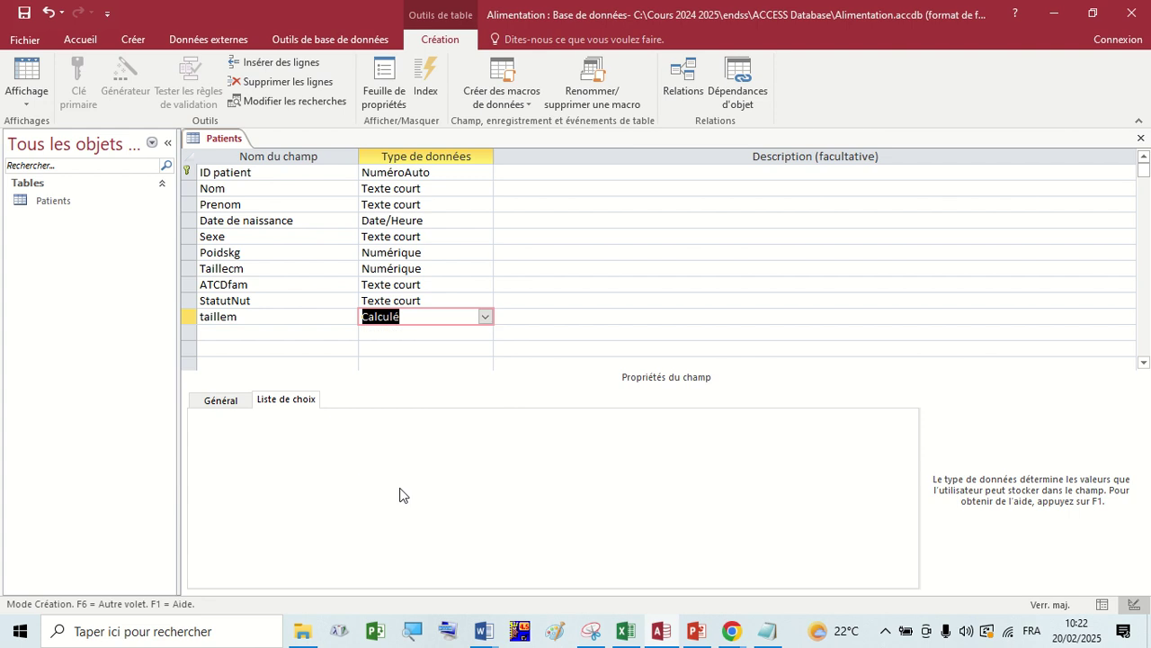
click(485, 317)
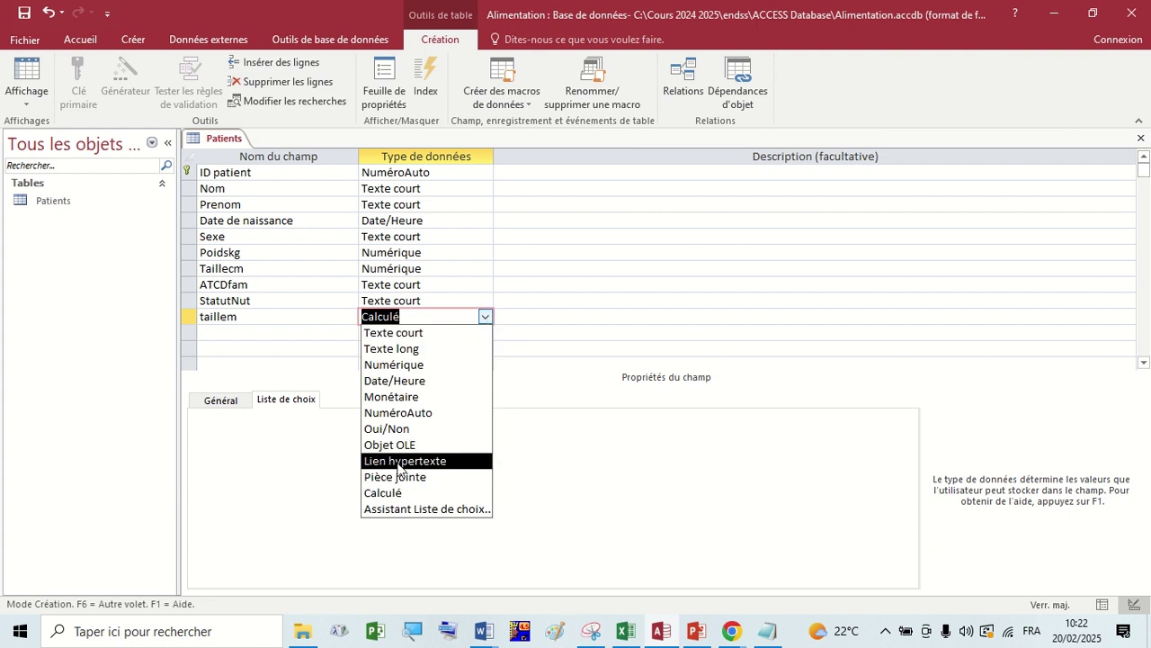
click(396, 493)
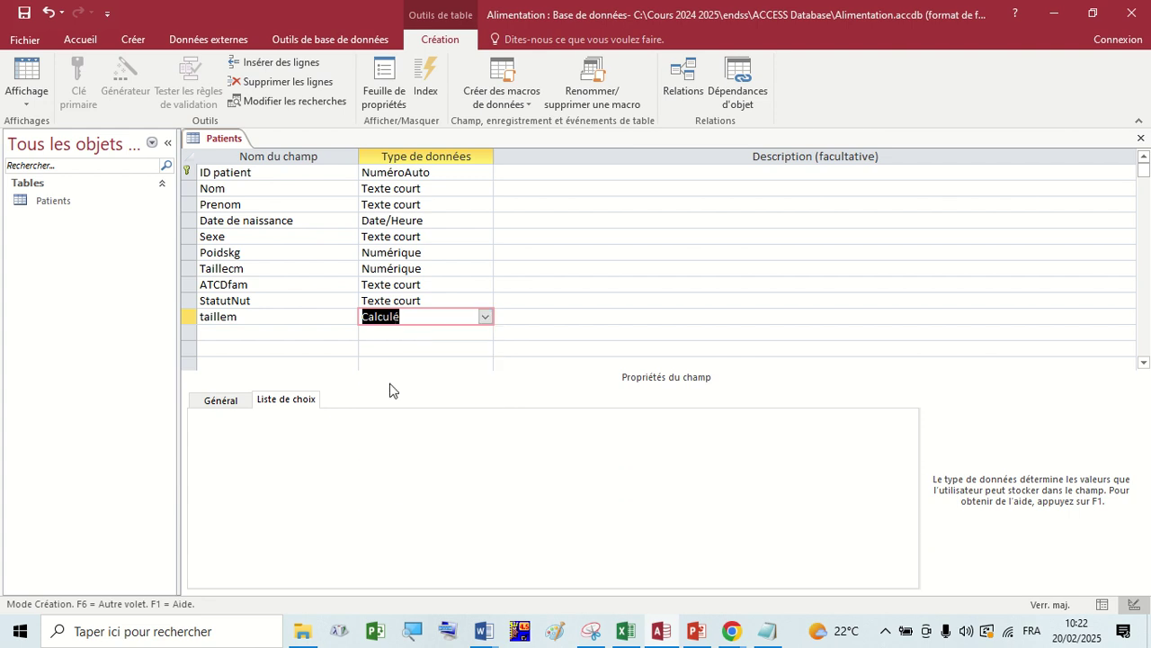
Delete the taillem field row below StatutNut
click(270, 331)
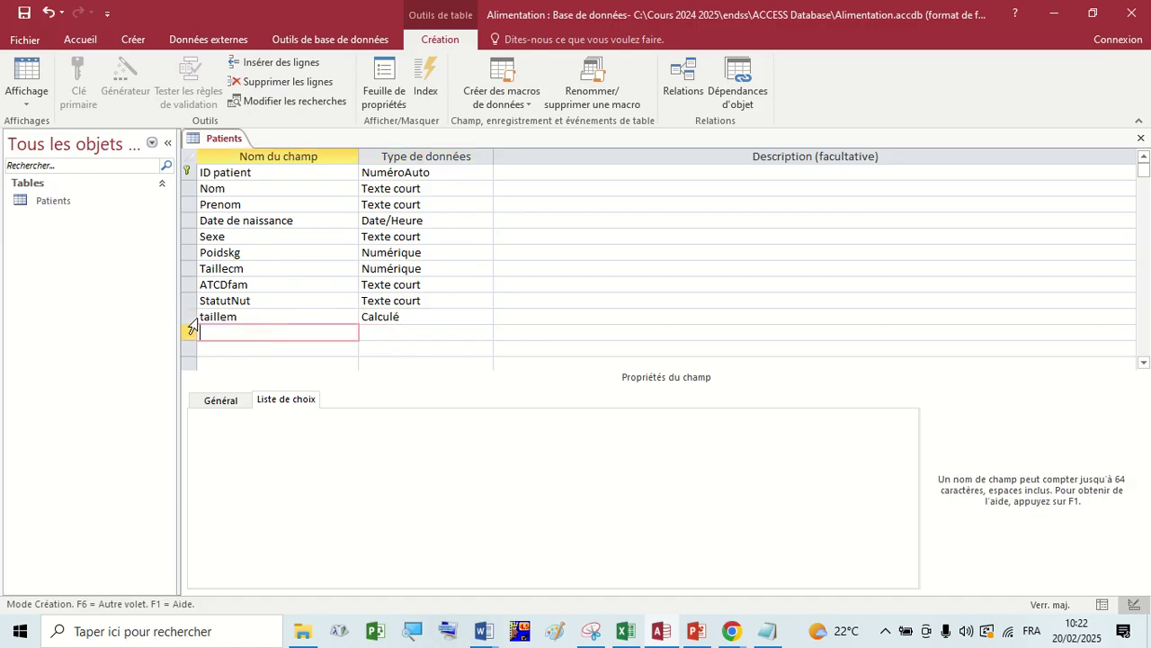
click(190, 317)
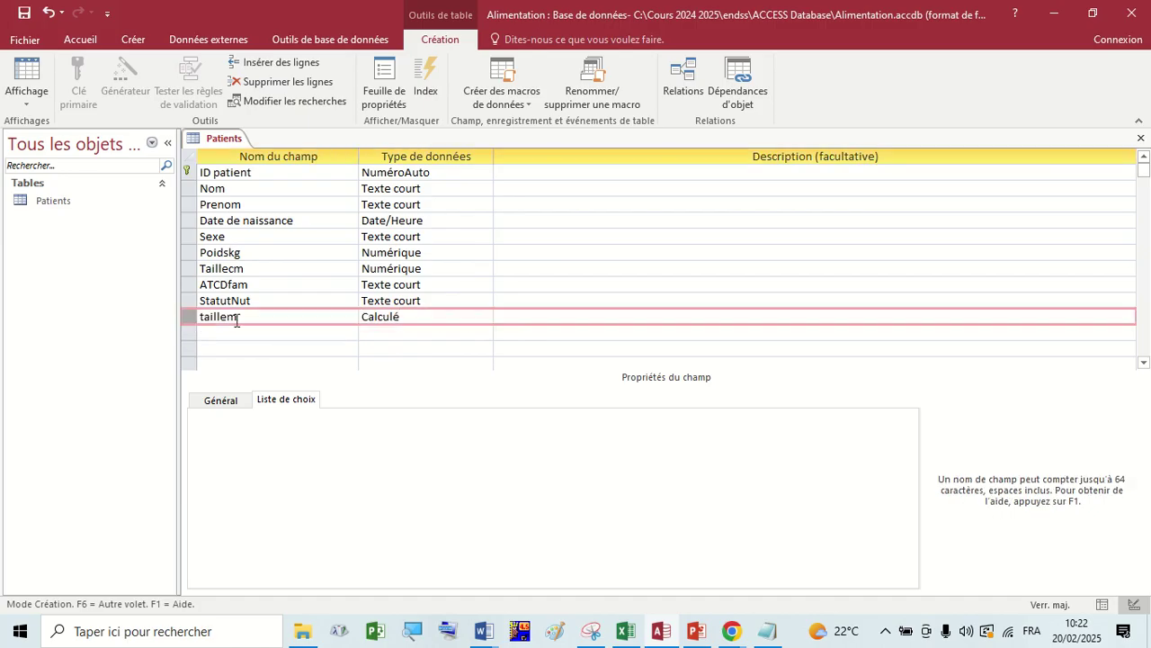
right_click(237, 318)
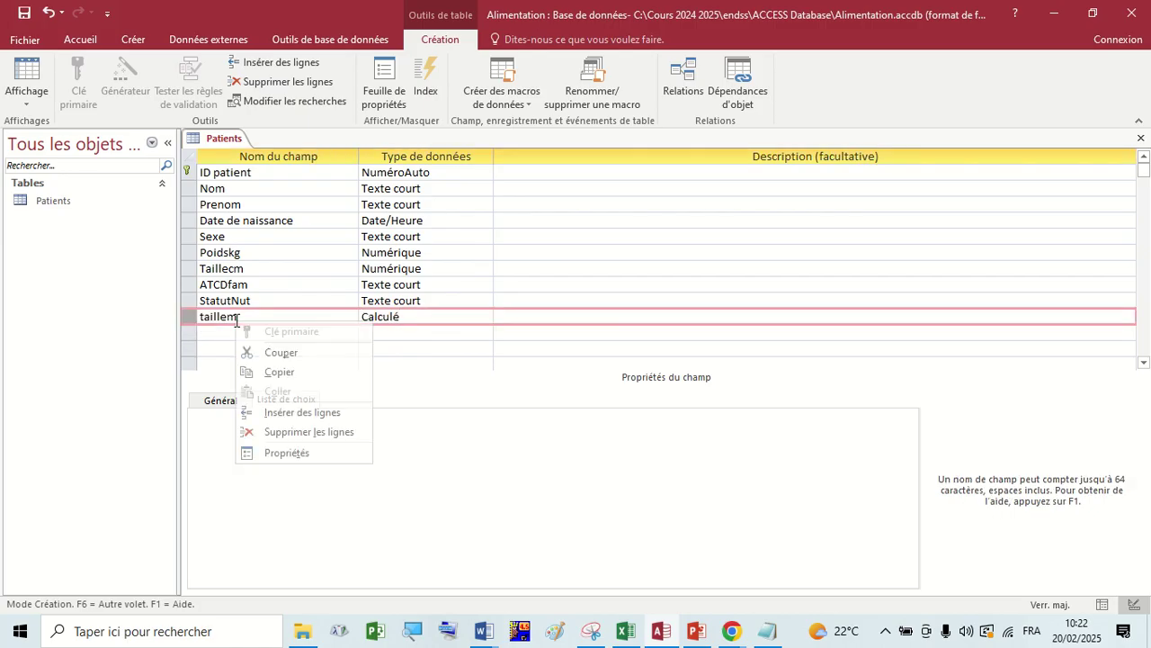
click(295, 431)
Add a field named Taillecm below StatutNut and give it the data type Calculé
text(T)
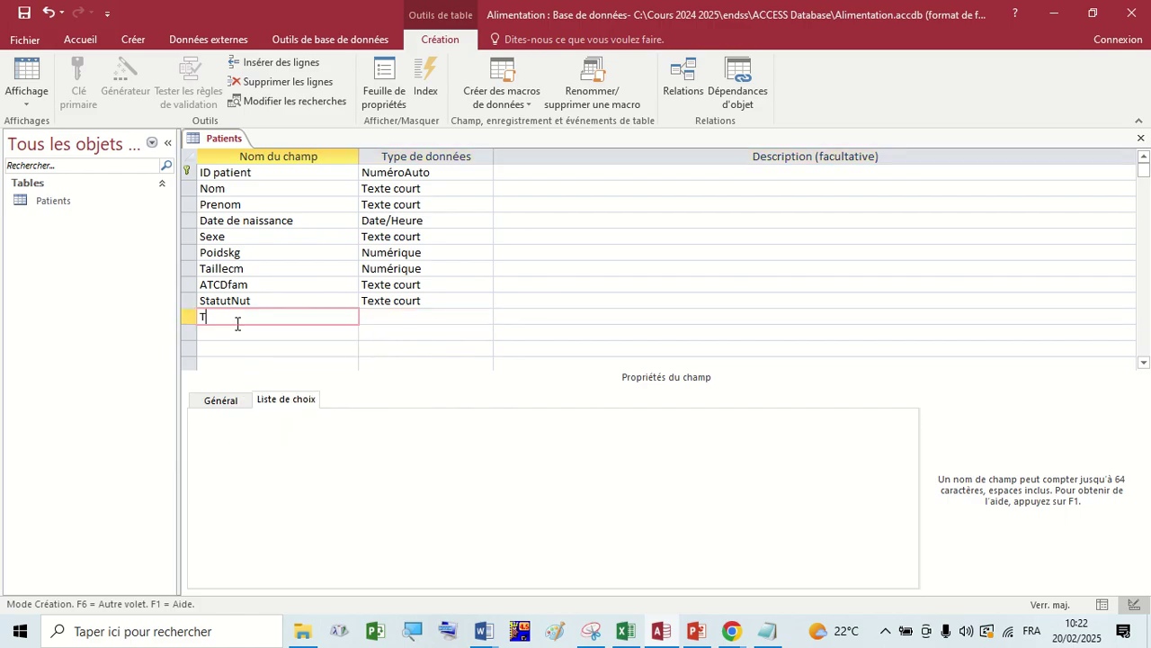
text(aillecm)
click(460, 318)
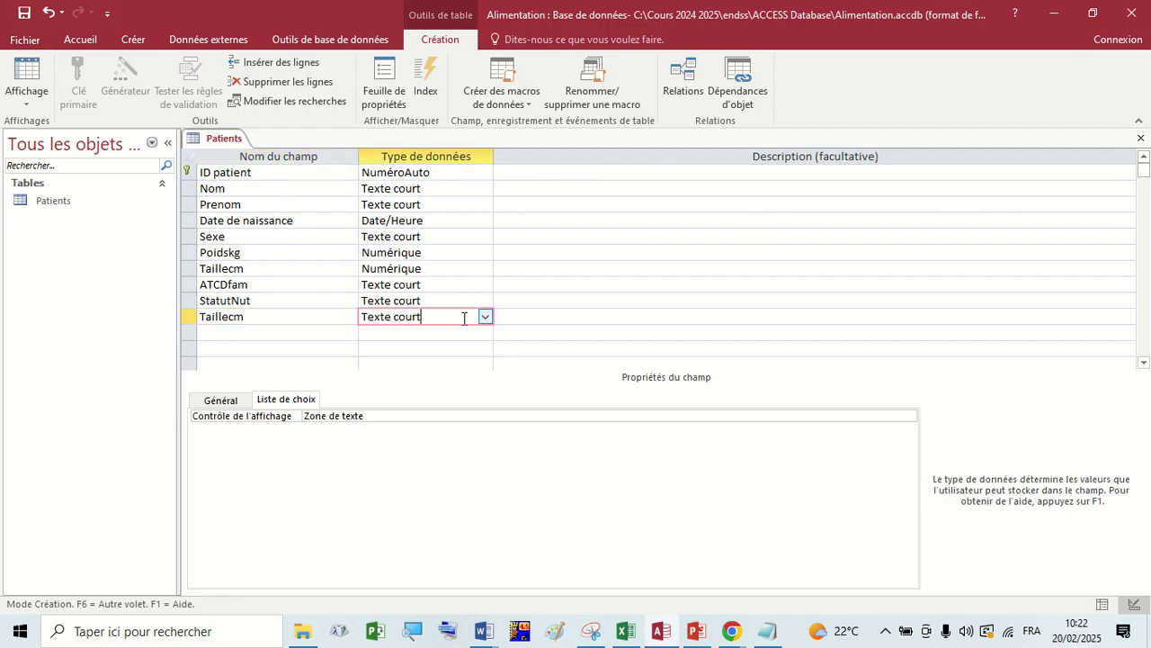
click(484, 318)
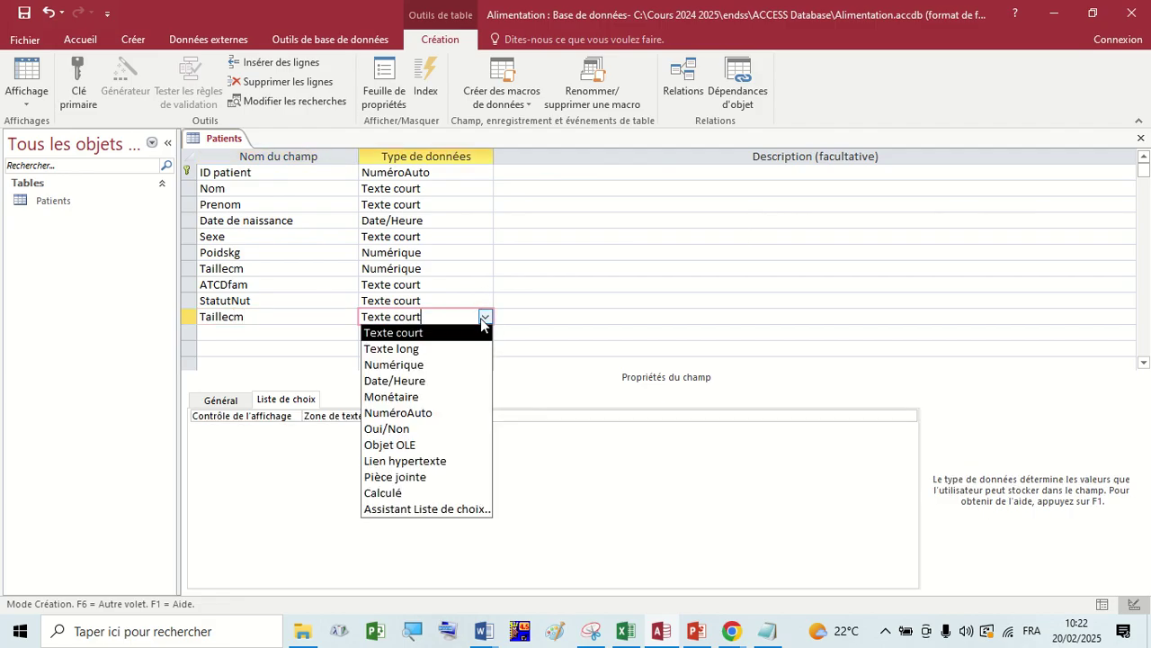
click(402, 490)
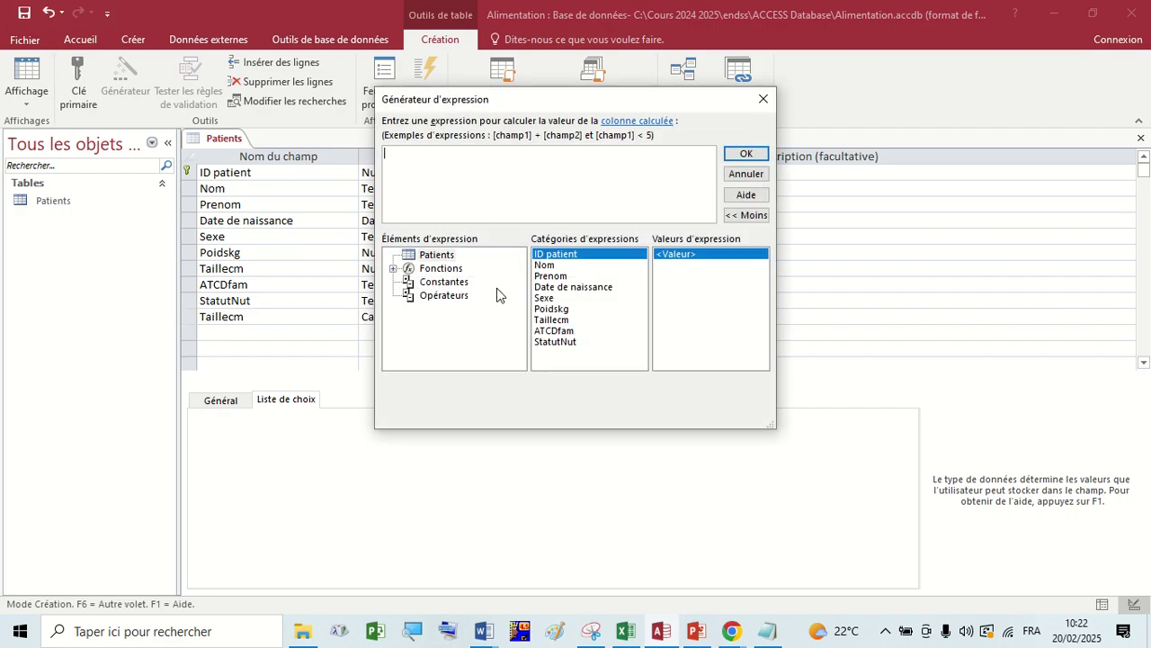
Build the calculated field's expression from the Taillecm field, the listed division operator and the divisor 1000
double_click(554, 320)
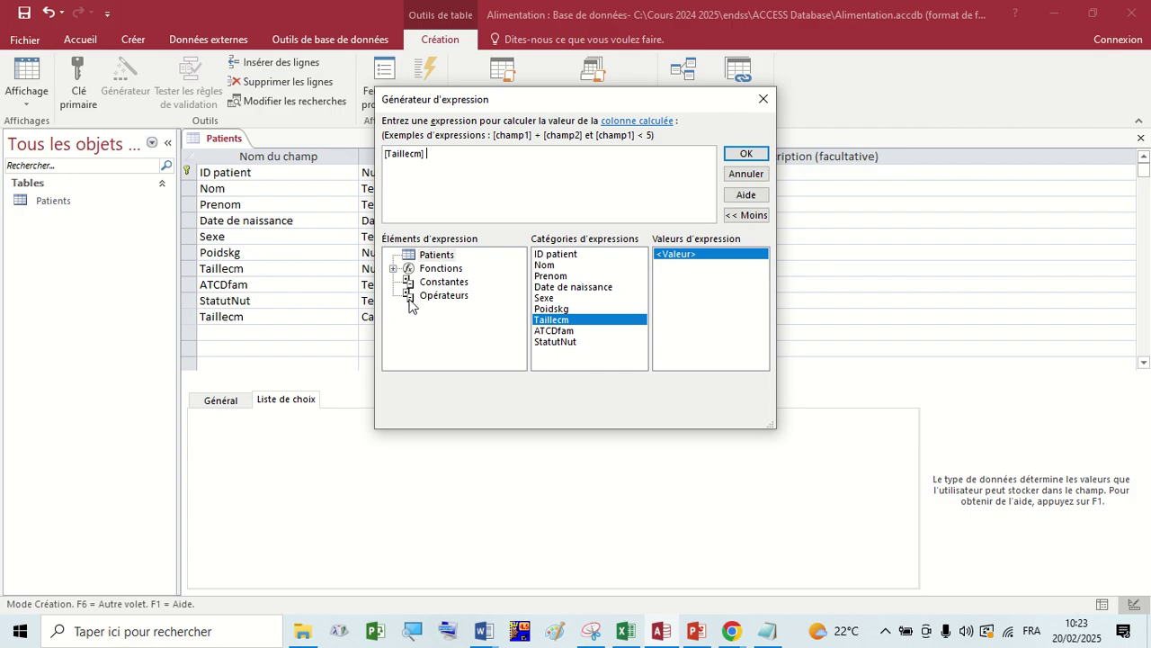
click(409, 299)
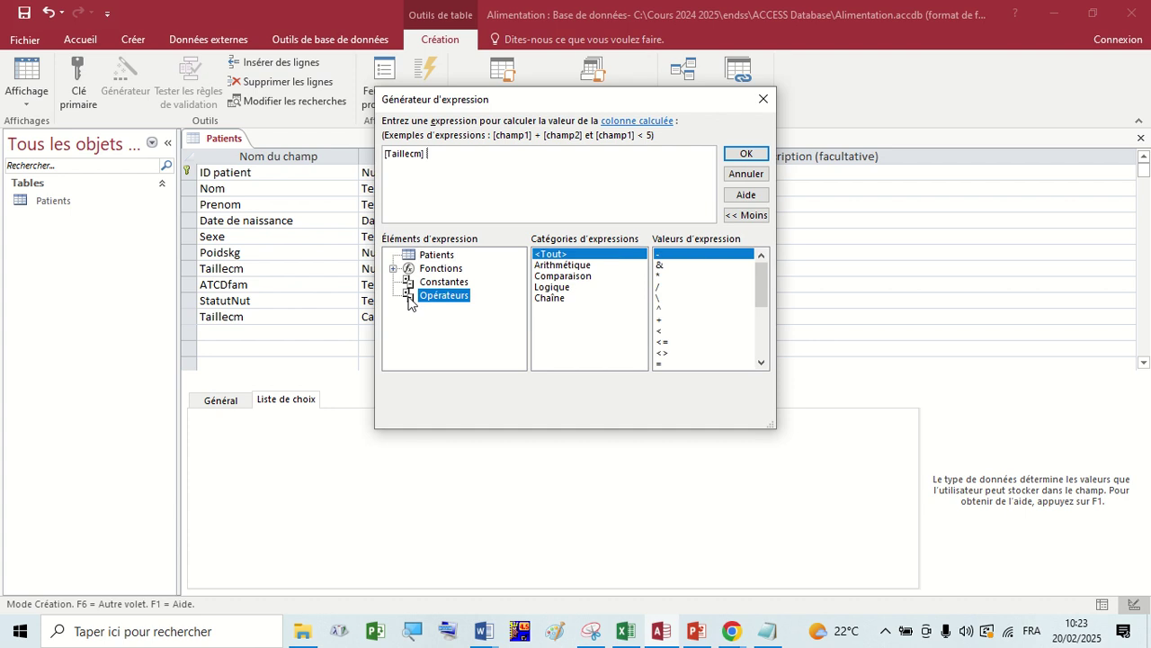
click(660, 287)
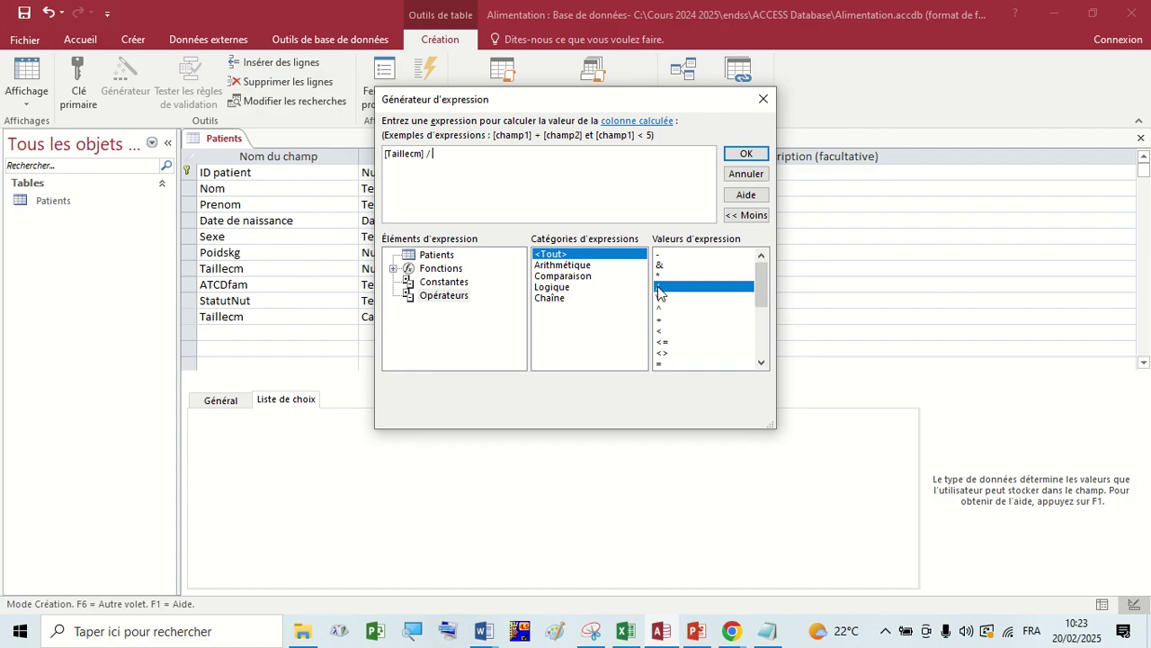
key(Caps_Lock)
text(1000)
click(743, 155)
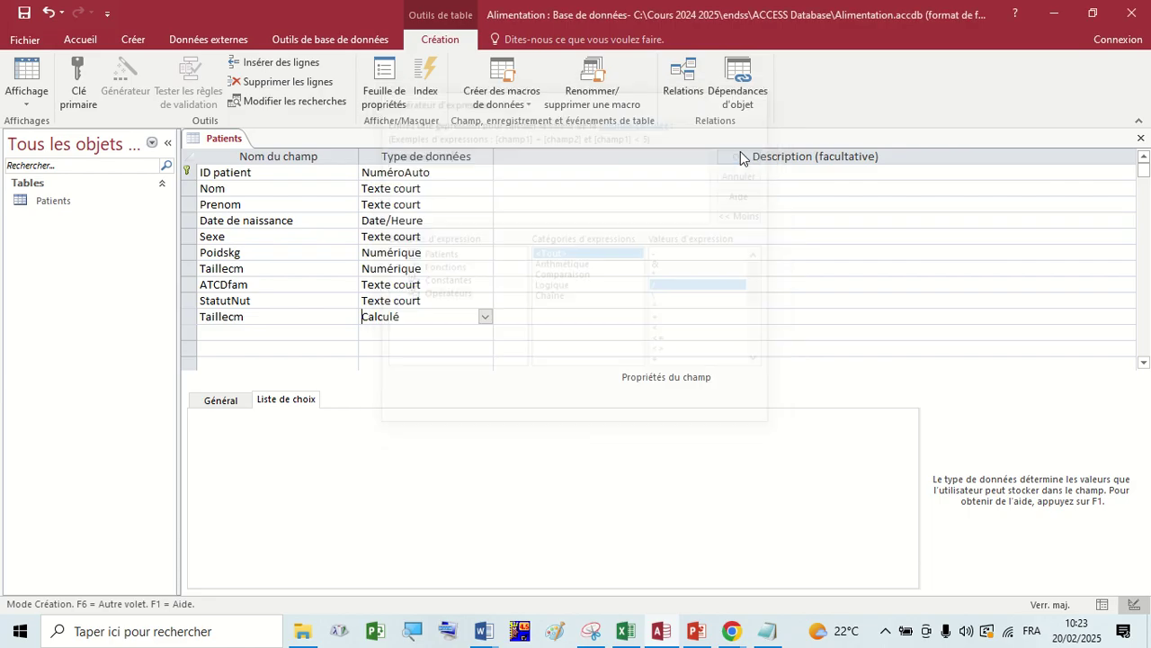
Try to save the Patients table with the calculated field named Taillecm
click(222, 331)
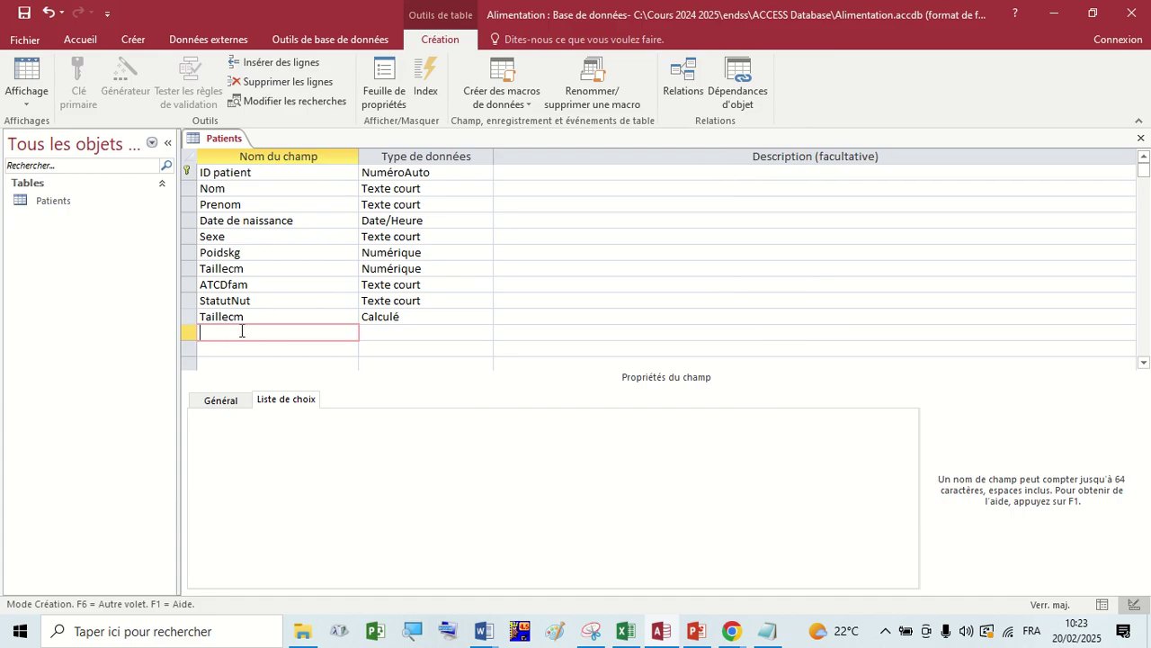
click(25, 13)
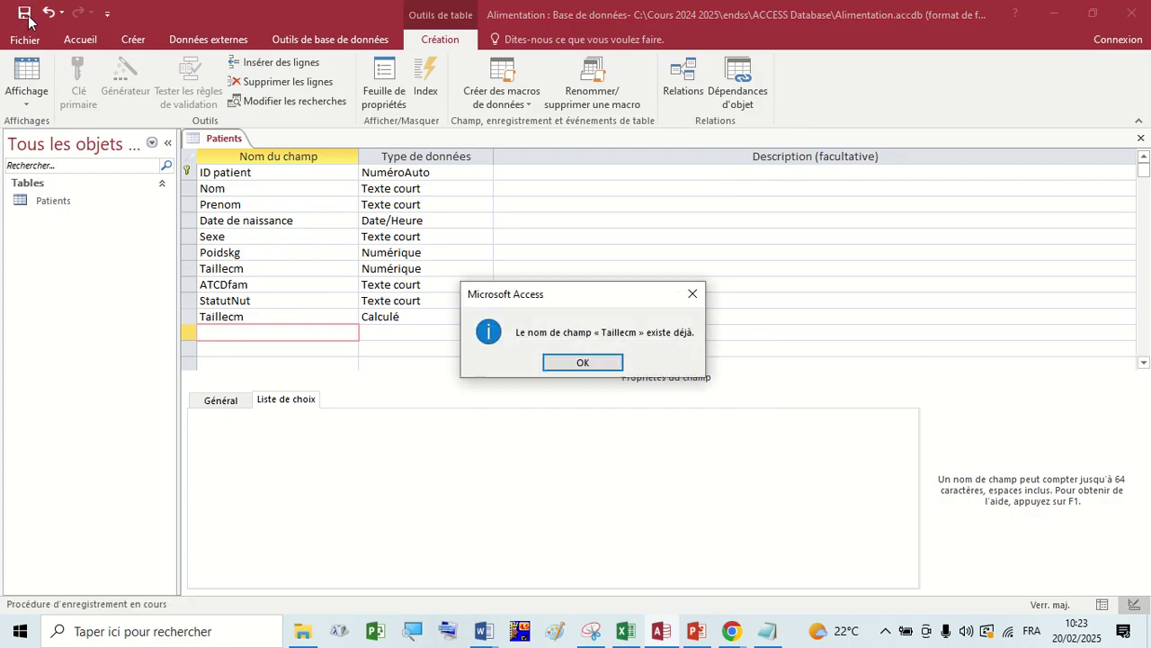
click(587, 361)
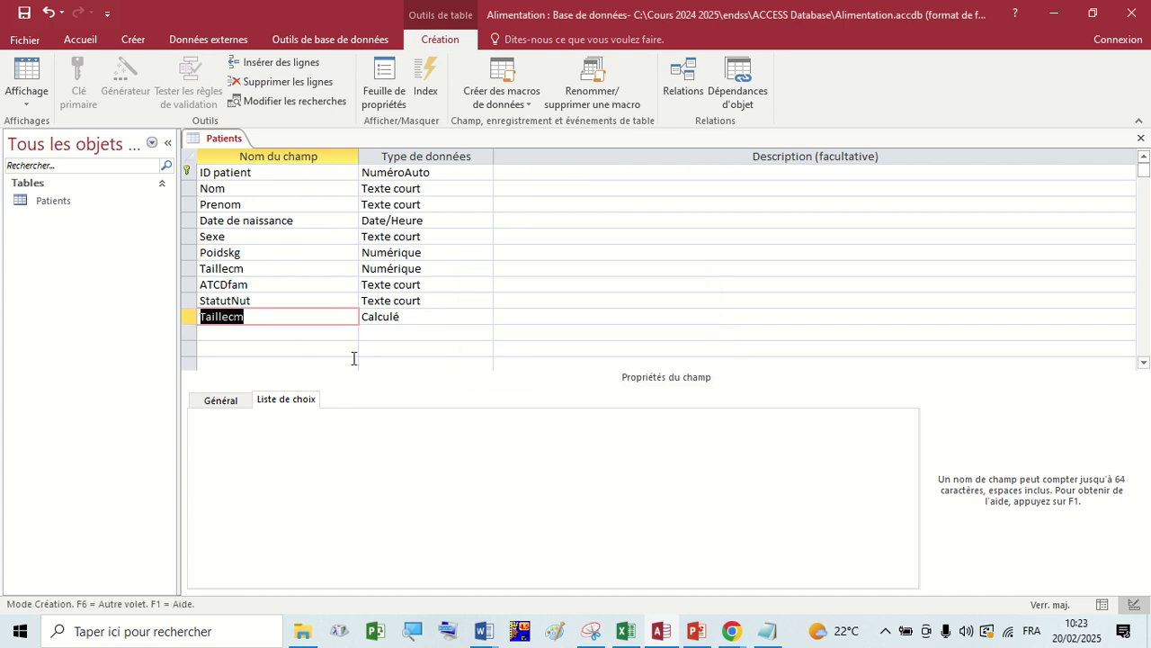
Rename the calculated field below StatutNut as Taillem and save the Patients table
click(254, 316)
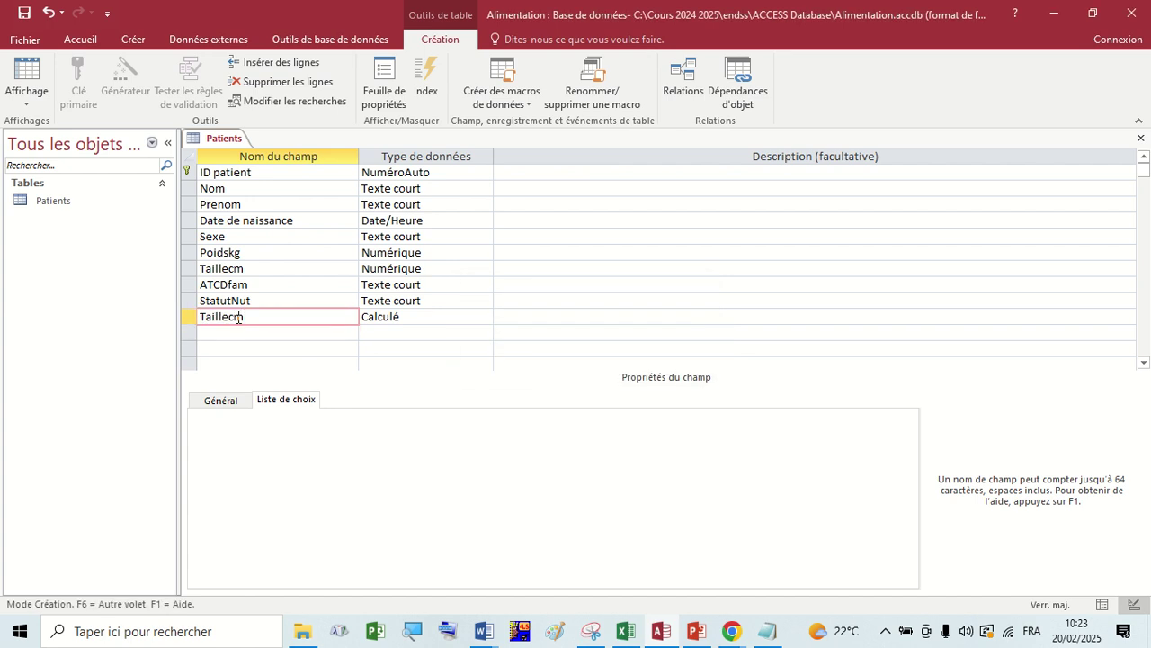
key(BackSpace)
key(BackSpace)
text(M)
key(BackSpace)
text(m)
click(286, 334)
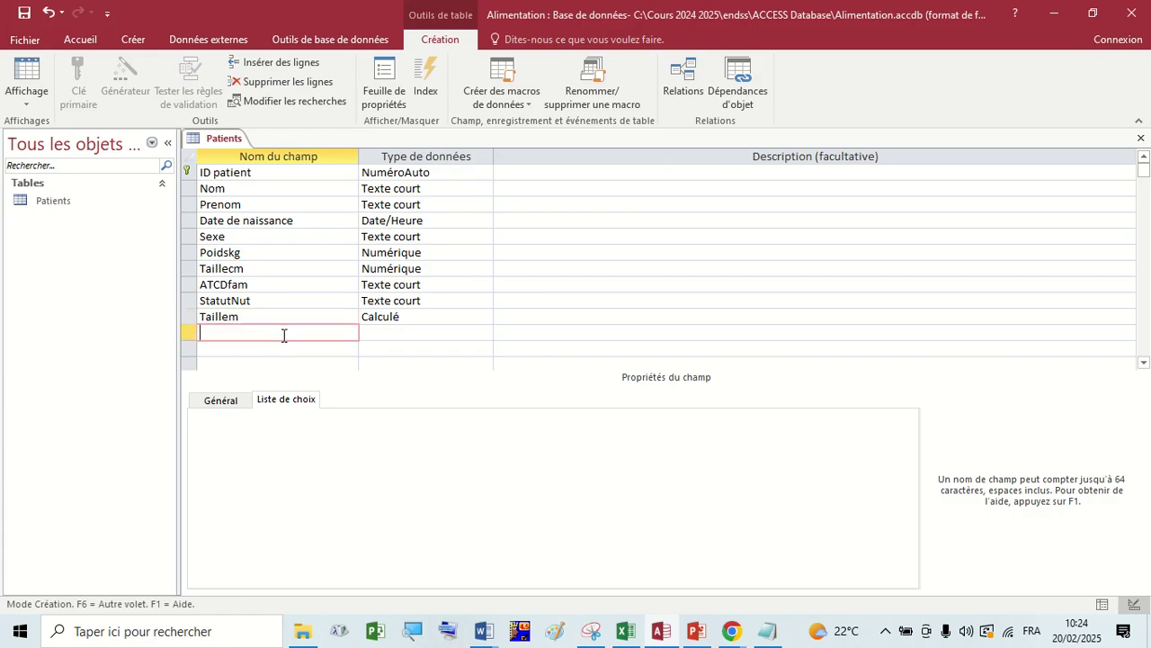
click(24, 12)
Try to reopen the expression builder for Taillem by choosing the Calculé data type again
click(230, 315)
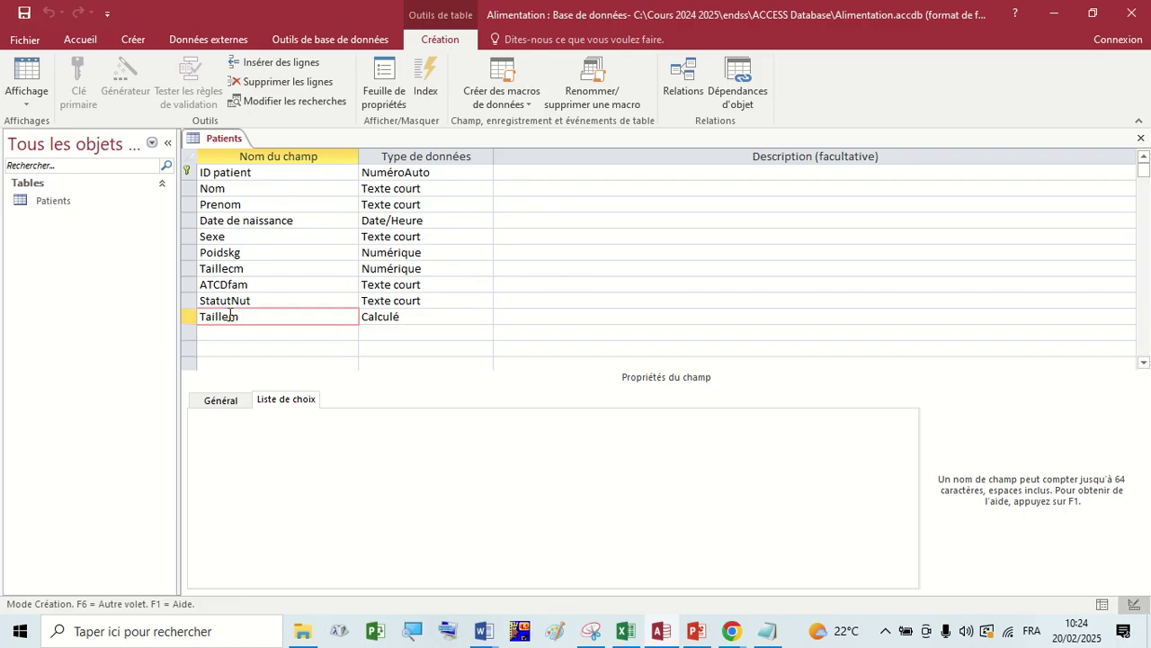
click(418, 313)
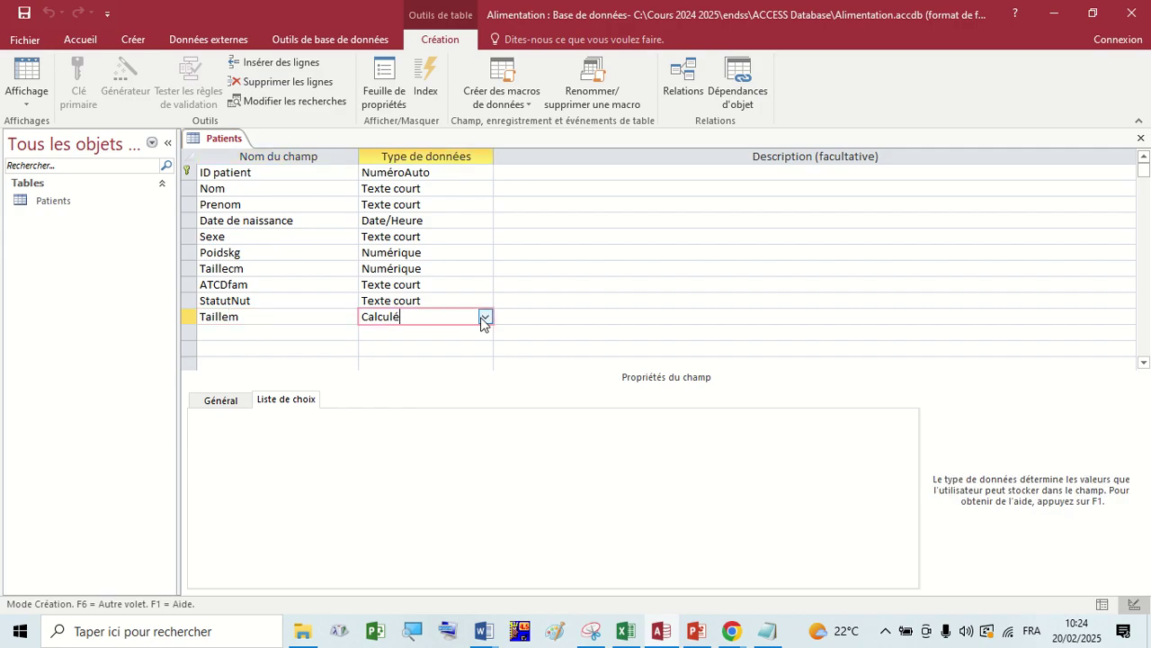
click(484, 318)
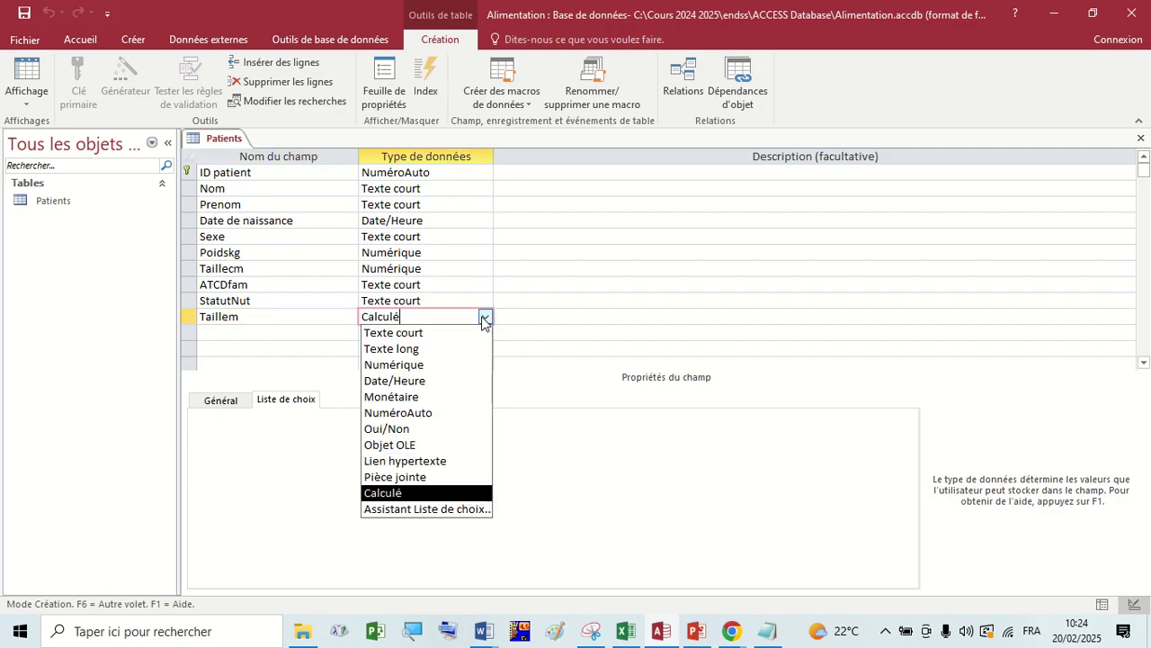
click(407, 501)
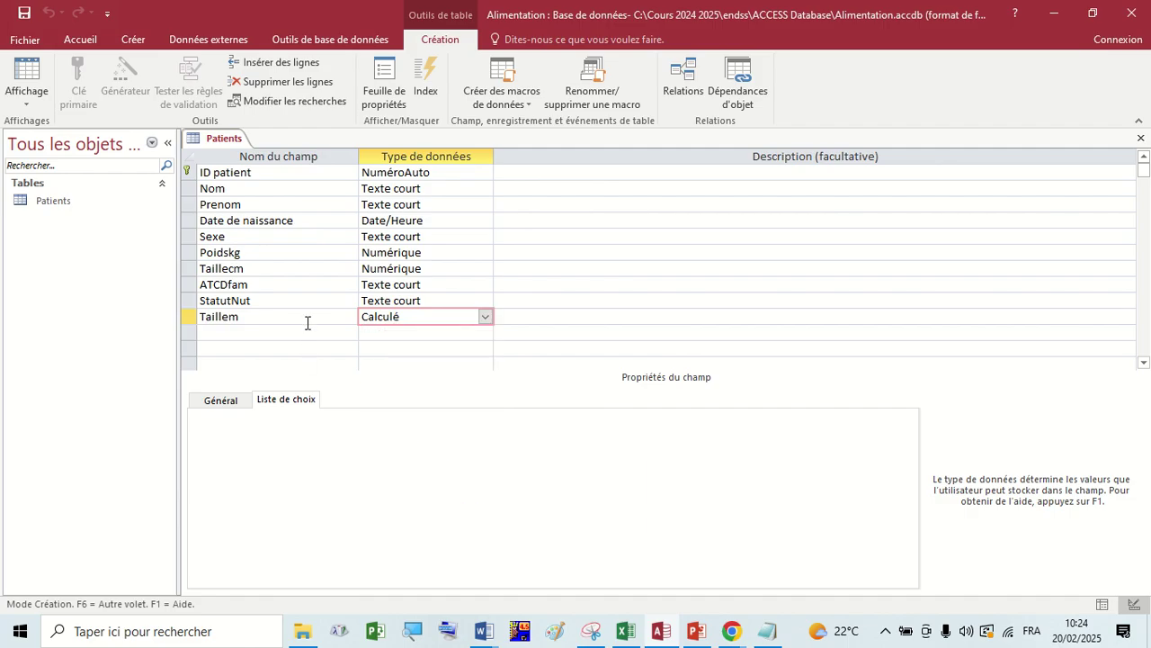
click(224, 333)
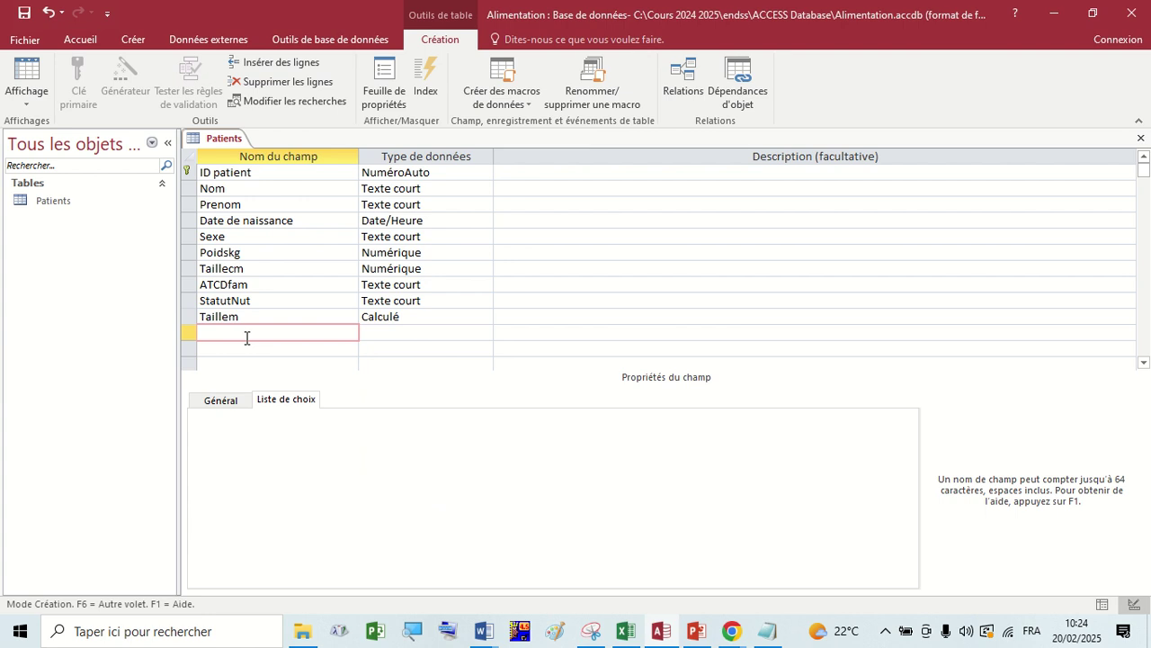
Delete the Taillem field row below StatutNut
click(192, 317)
right_click(194, 320)
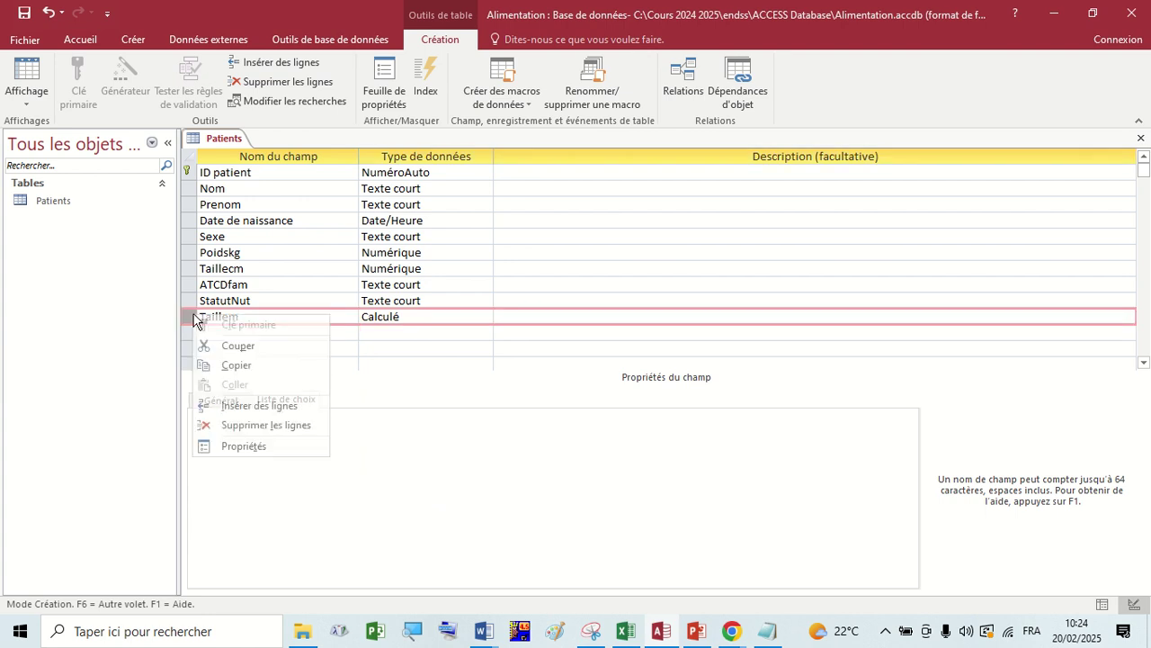
click(256, 424)
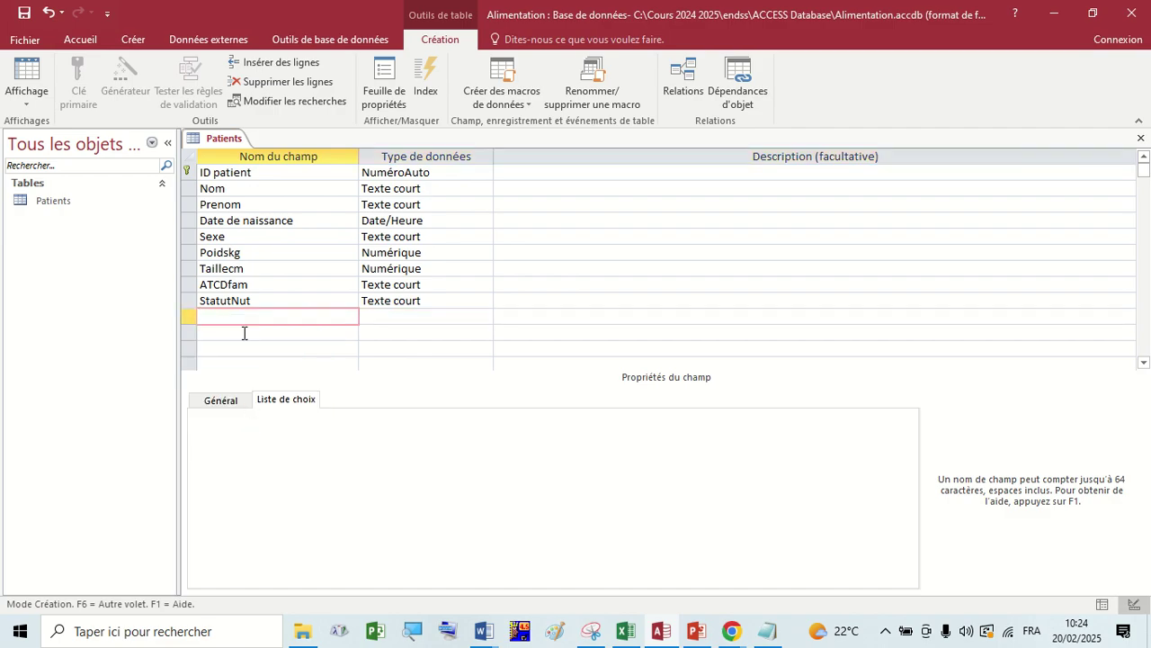
Add a field named taillemetre below StatutNut with the data type Calculé
text(taillemetre)
click(394, 316)
click(484, 316)
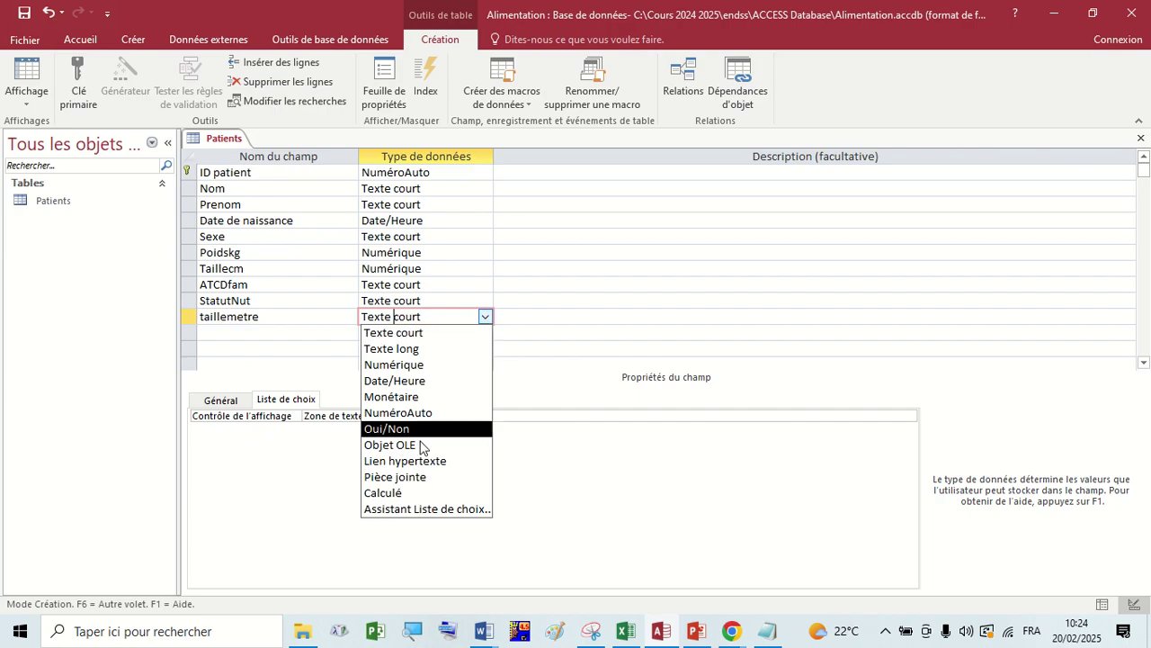
click(405, 493)
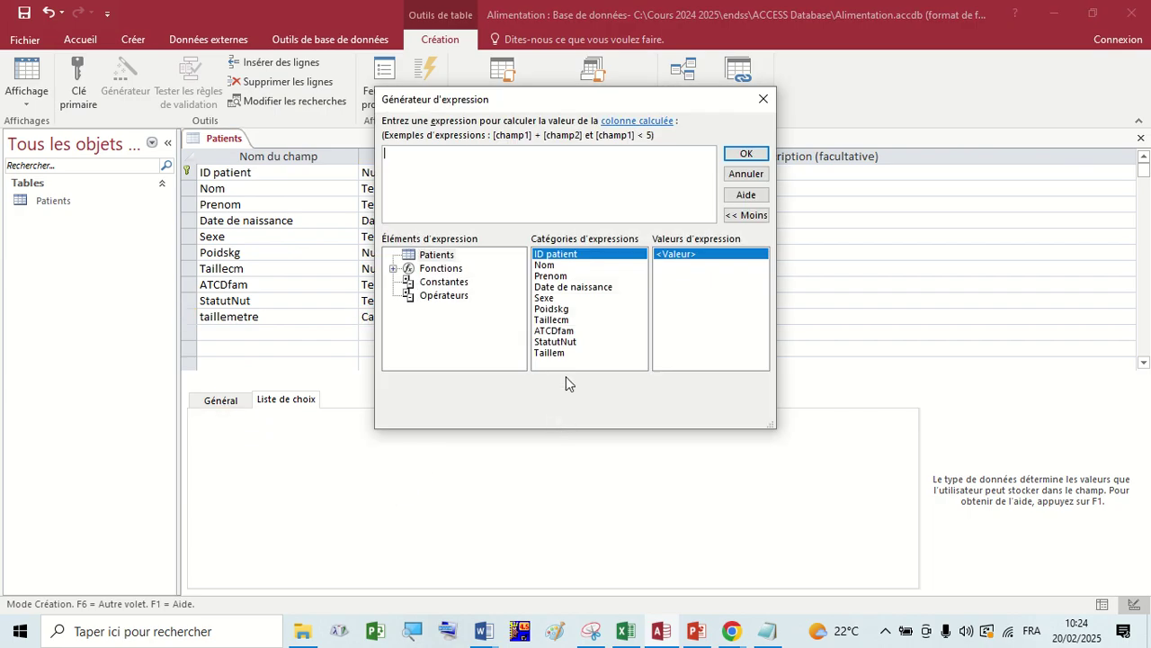
Enter a division of the Taillecm field as the taillemetre expression and save the Patients table
drag(493, 106, 437, 141)
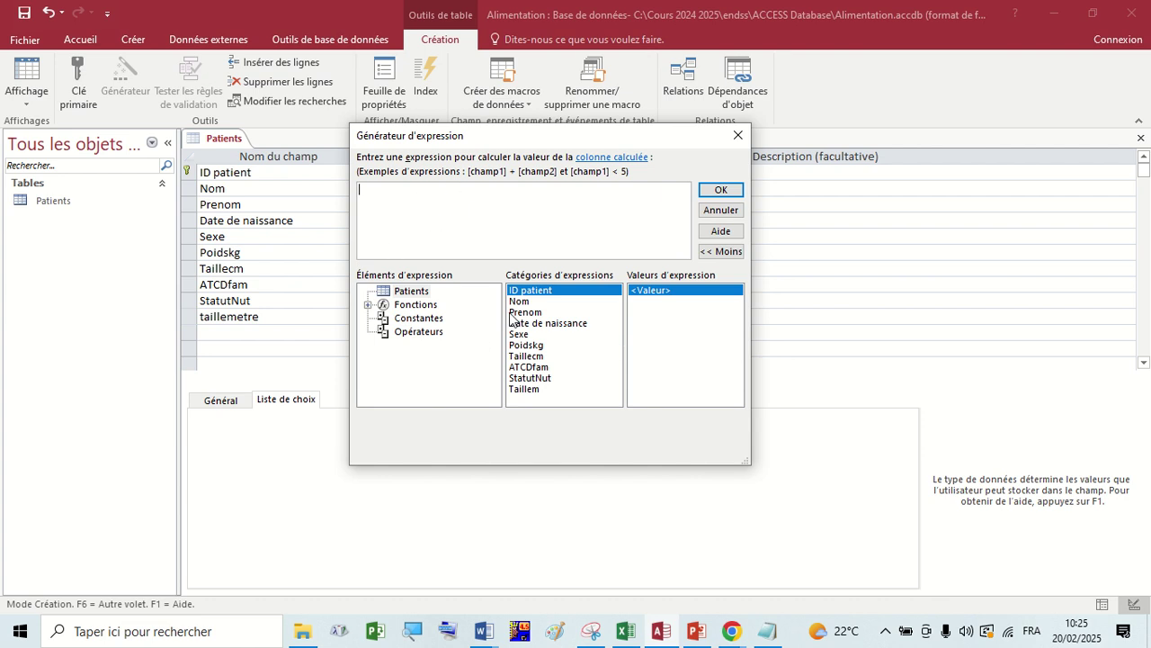
click(530, 358)
double_click(530, 358)
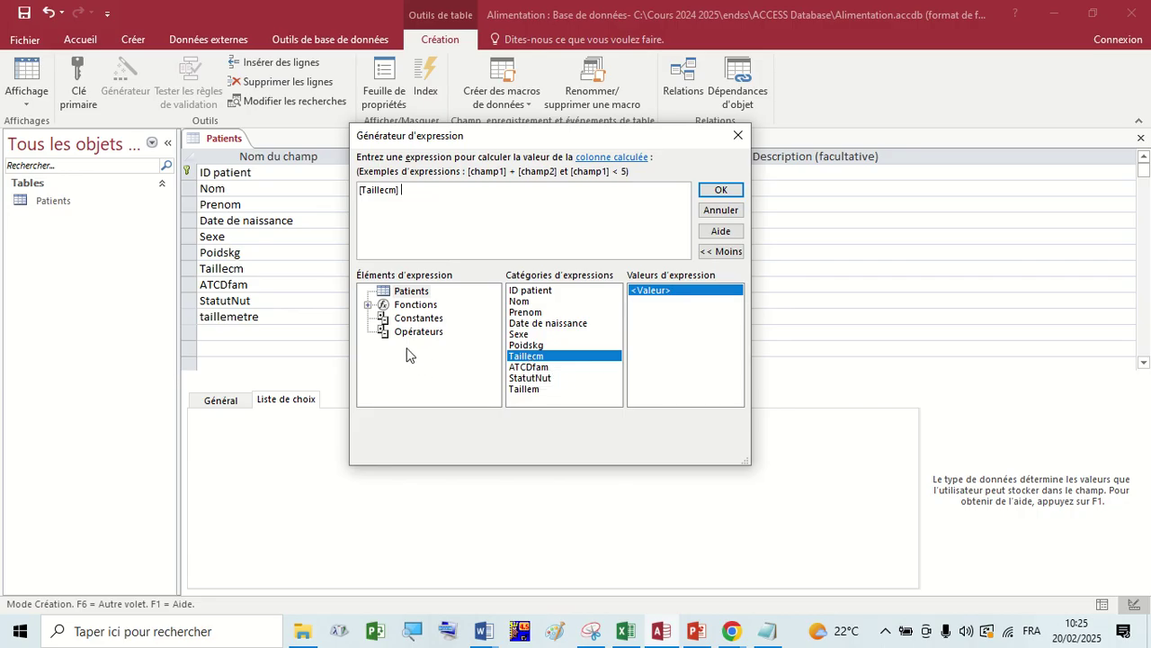
text(/)
key(Caps_Lock)
click(707, 196)
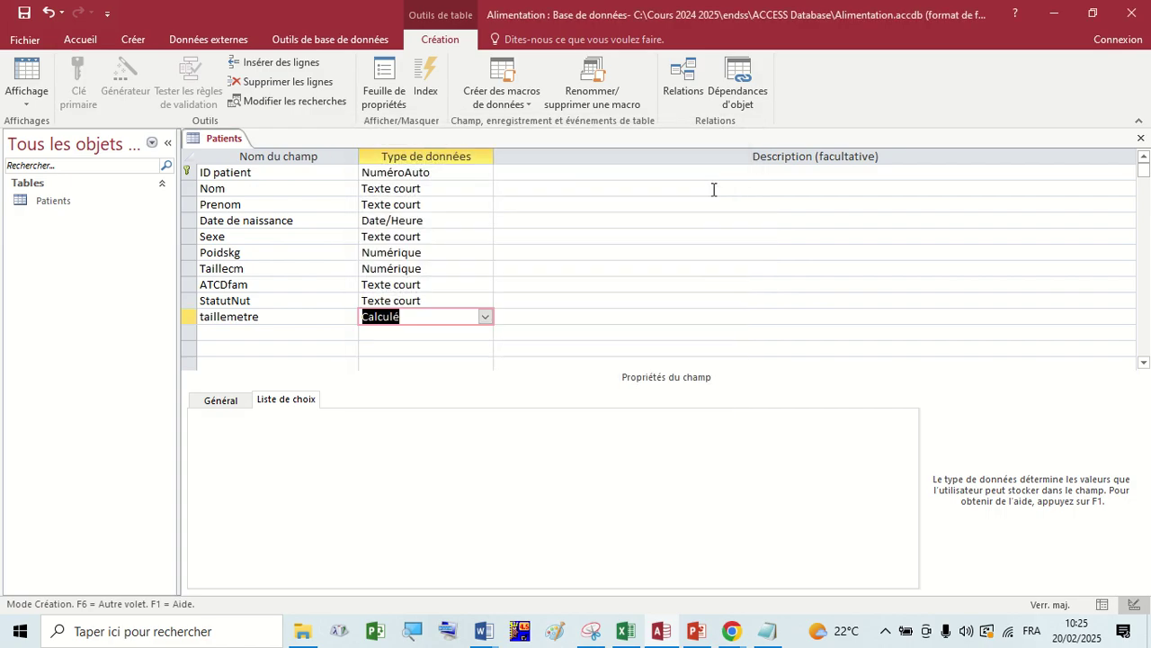
click(256, 333)
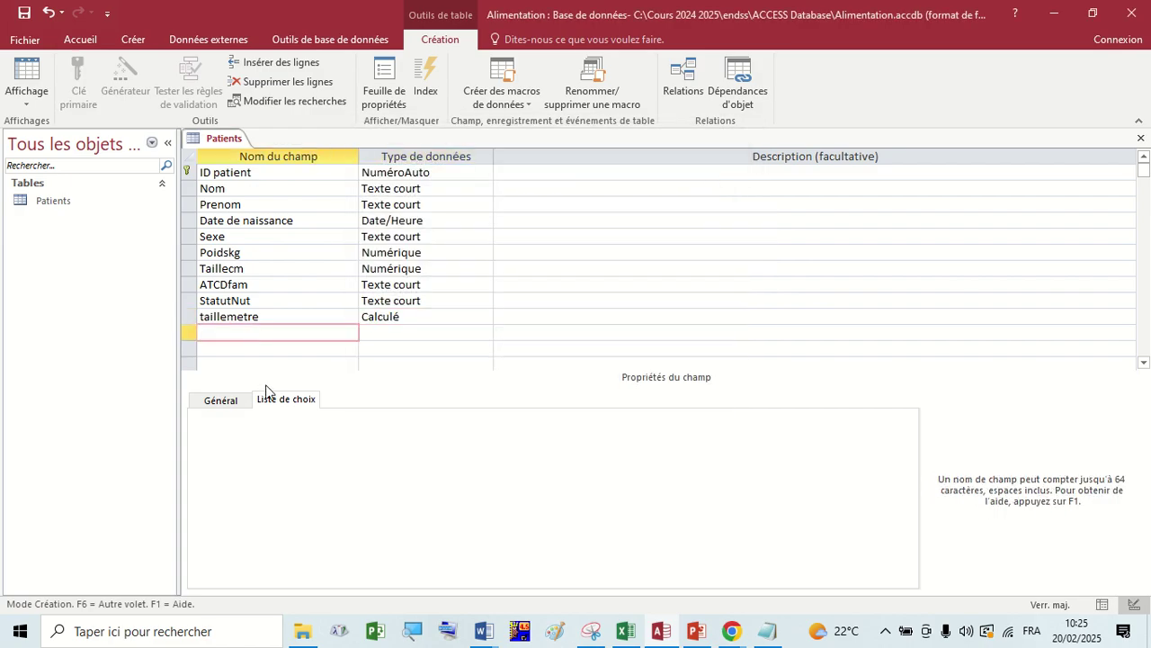
click(26, 15)
Add a field named imc below taillemetre in the Patients table
text(I)
key(BackSpace)
key(Caps_Lock)
text(imc)
Switch to the PowerPoint presentation SLIDE ACCESS FEVR 2025 NUT and select its first slide
click(695, 630)
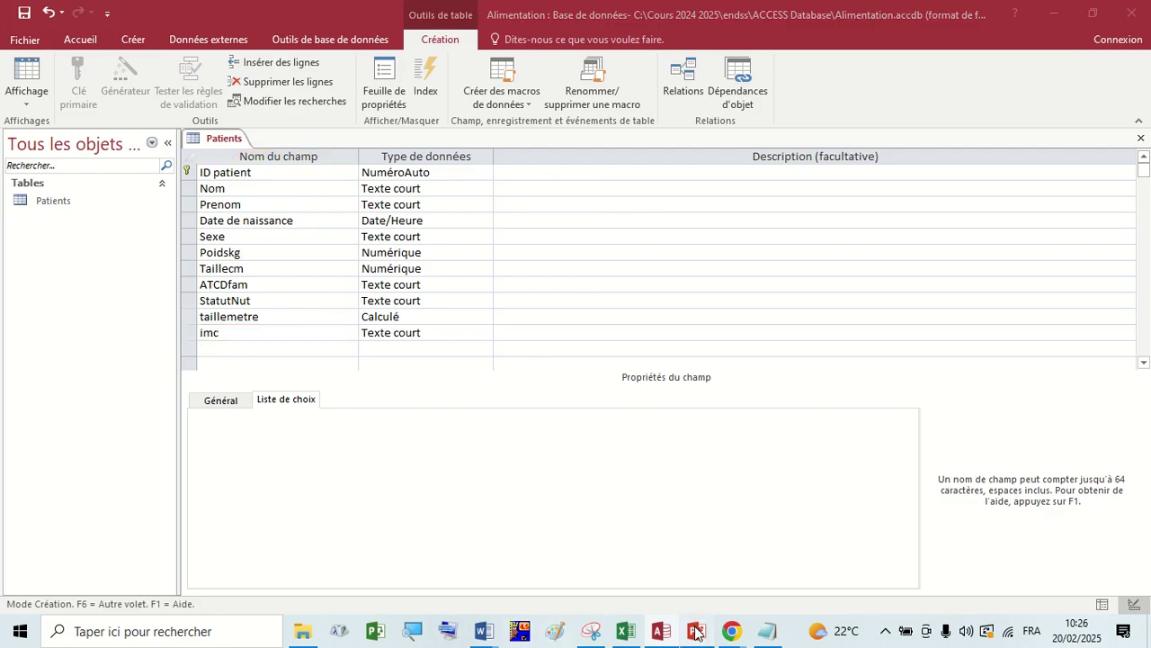
click(99, 196)
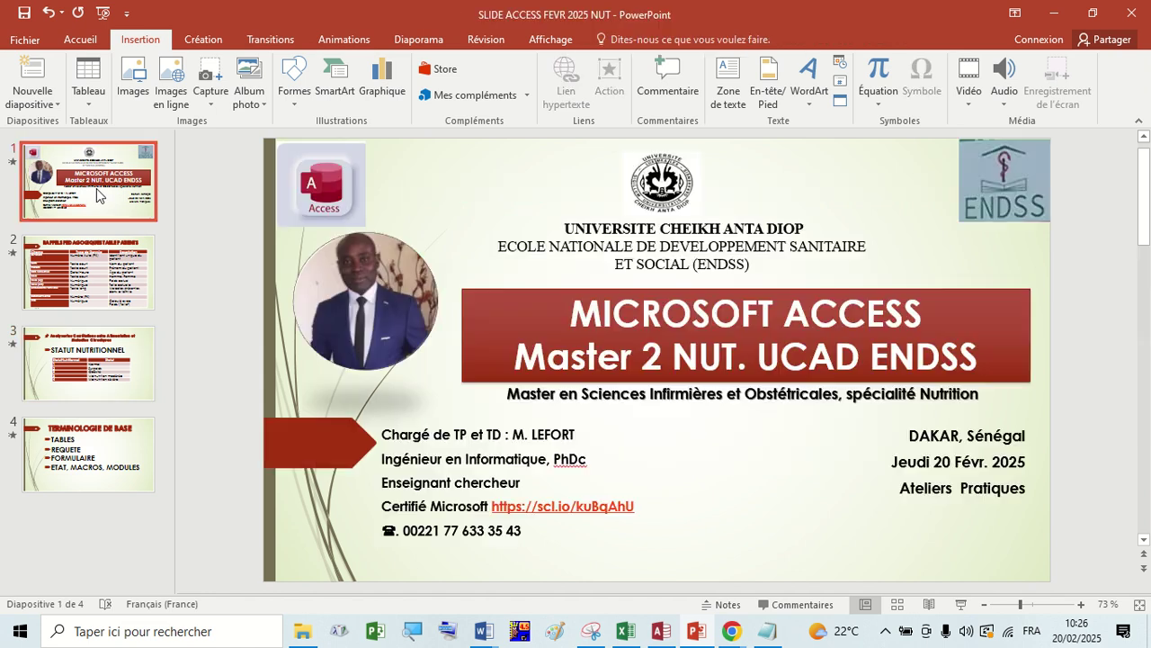